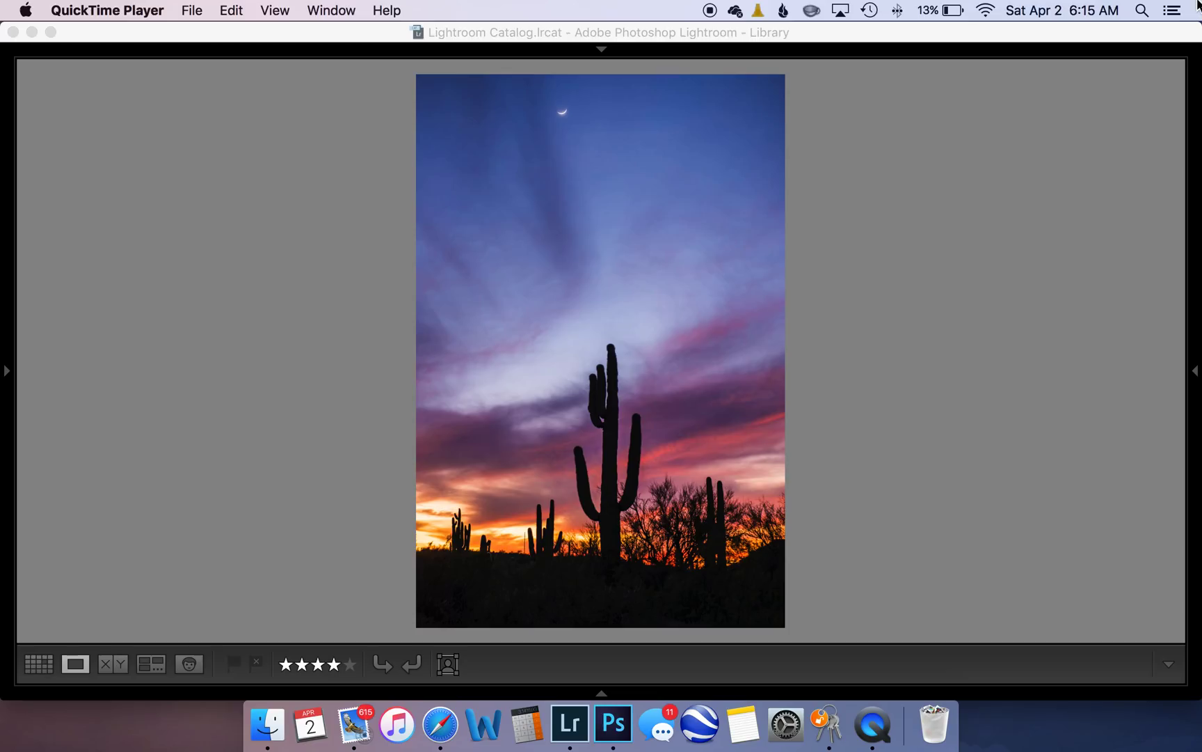
# - Bring Lightroom to the front with the saguaro sunset photo shown in Loupe view
pyautogui.click(603, 237)
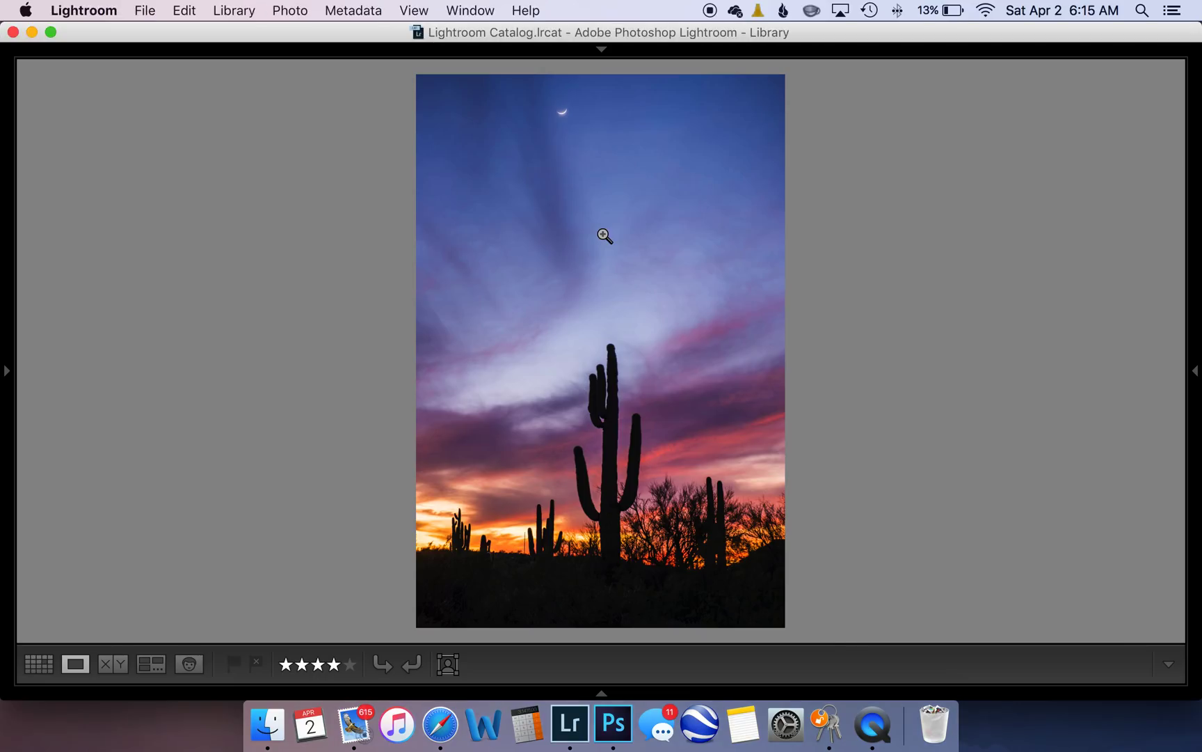
# - Send the saguaro photo DSC_1525.dng from Lightroom to Photoshop CC 2015 via Edit In
pyautogui.rightClick(602, 235)
pyautogui.moveTo(765, 247)
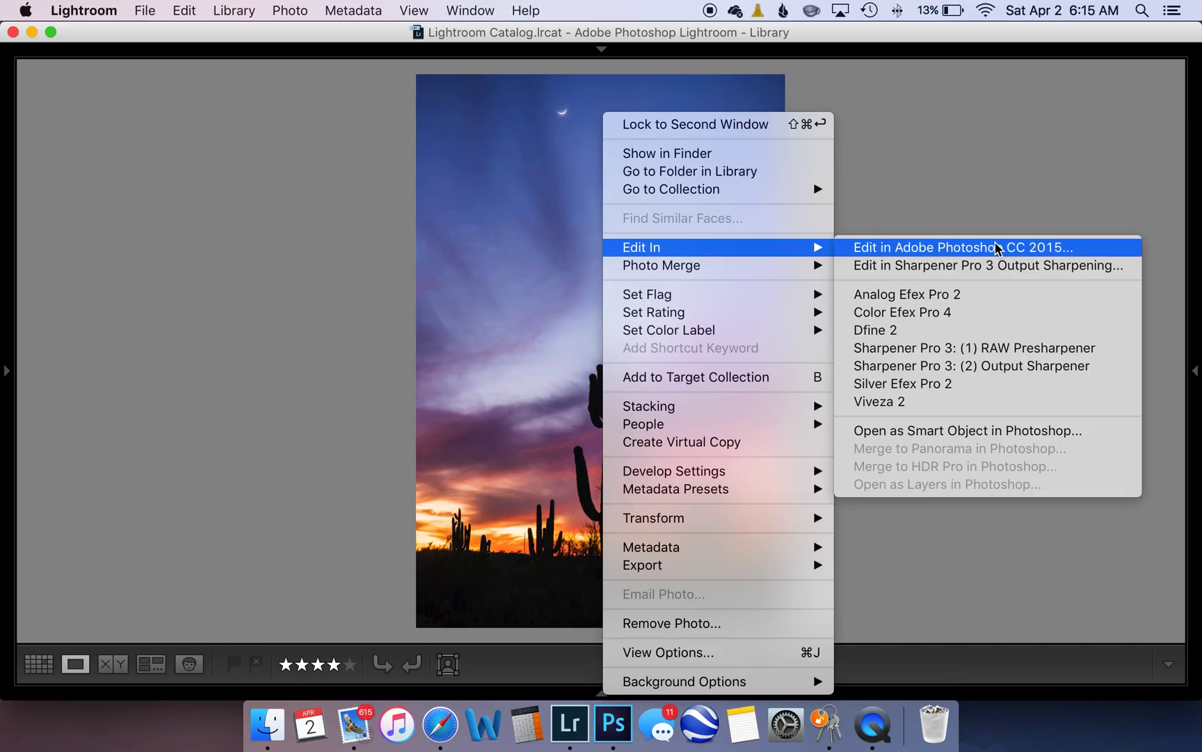
pyautogui.click(996, 209)
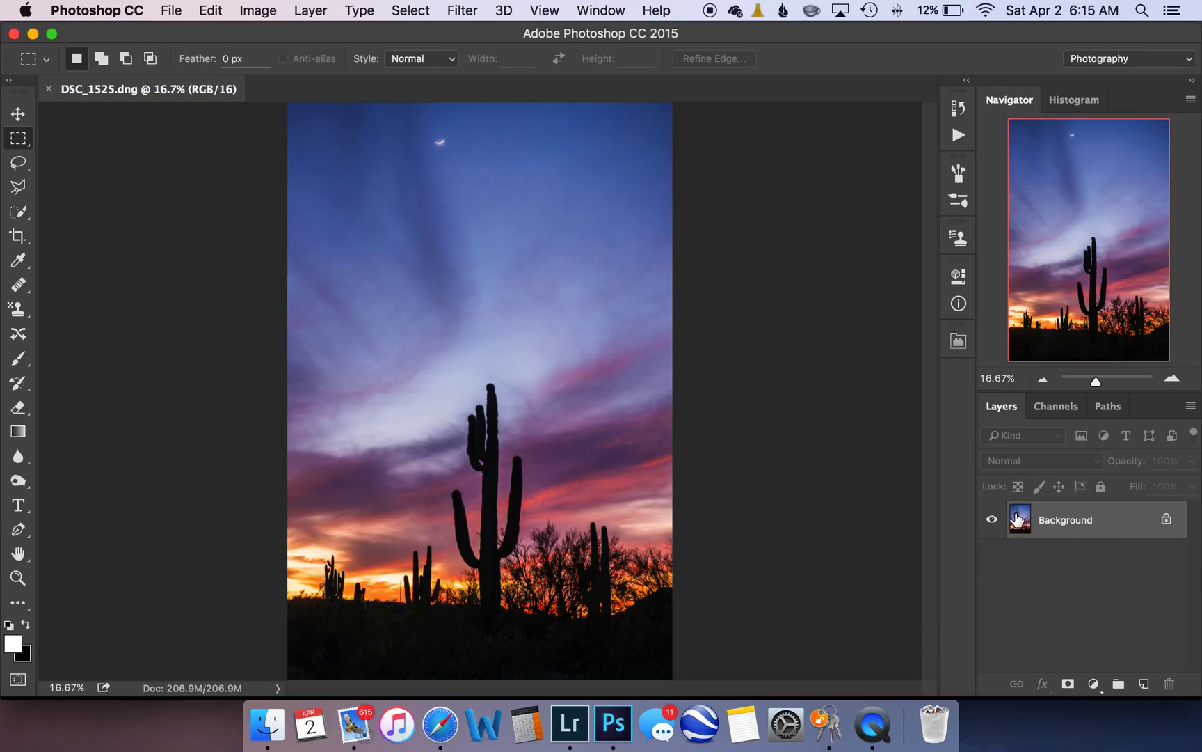
# - Duplicate Background as a hidden backup copy and unlock the original into Layer 0
pyautogui.moveTo(1017, 518); pyautogui.dragTo(1146, 689)
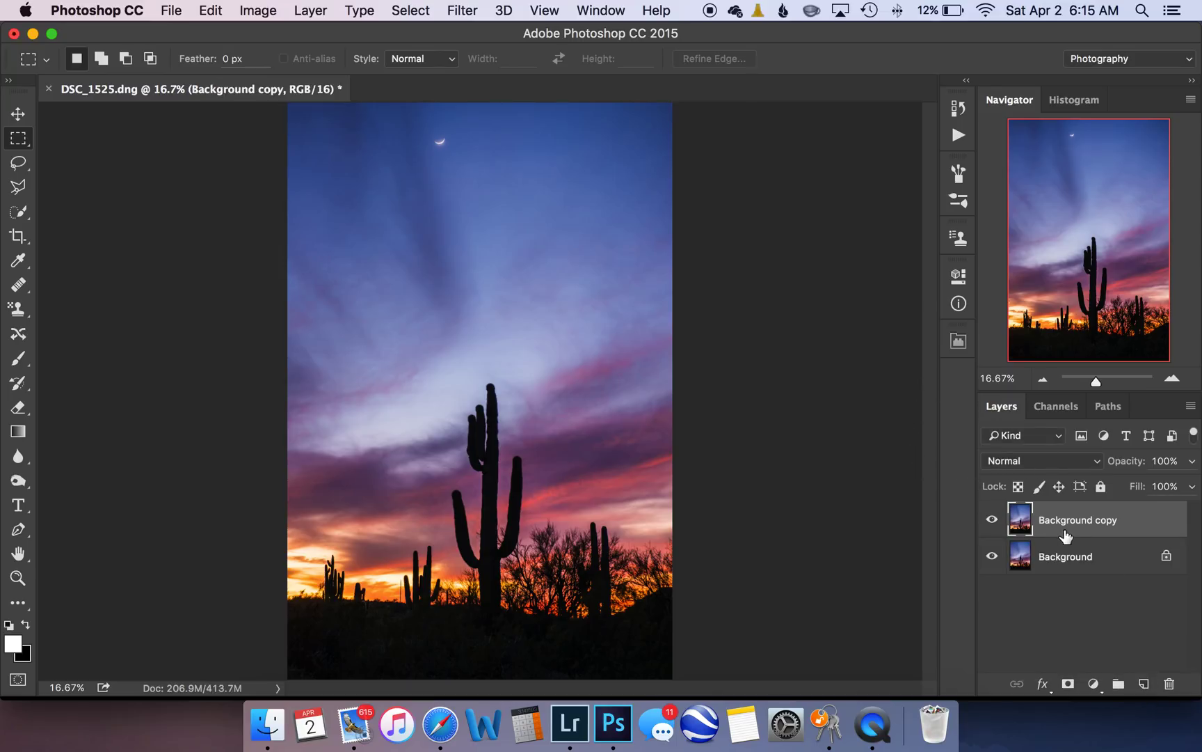
pyautogui.click(992, 520)
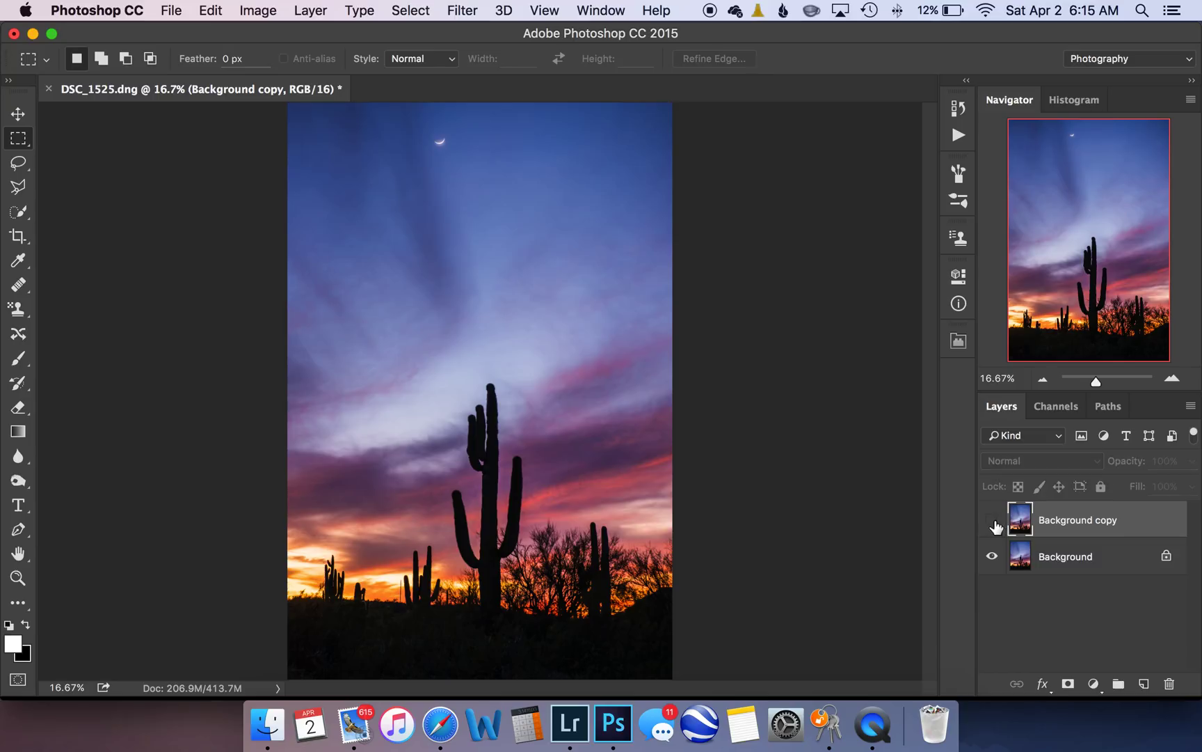
pyautogui.click(992, 519)
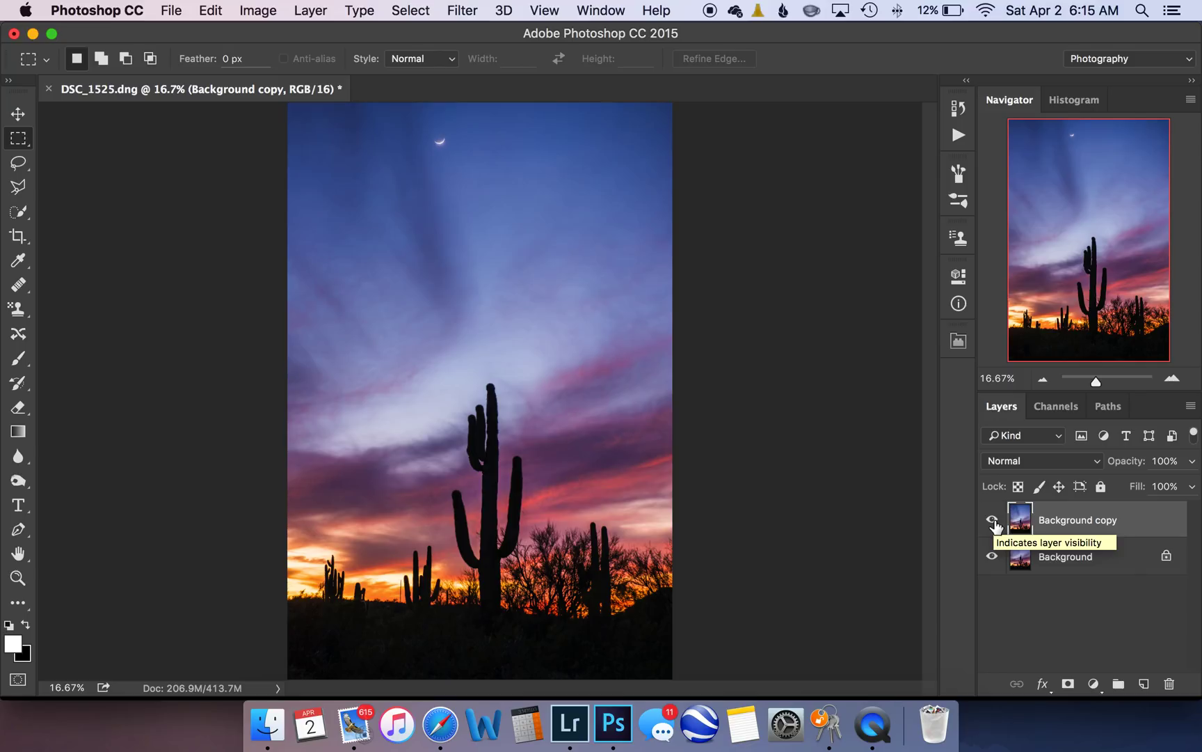
pyautogui.click(993, 521)
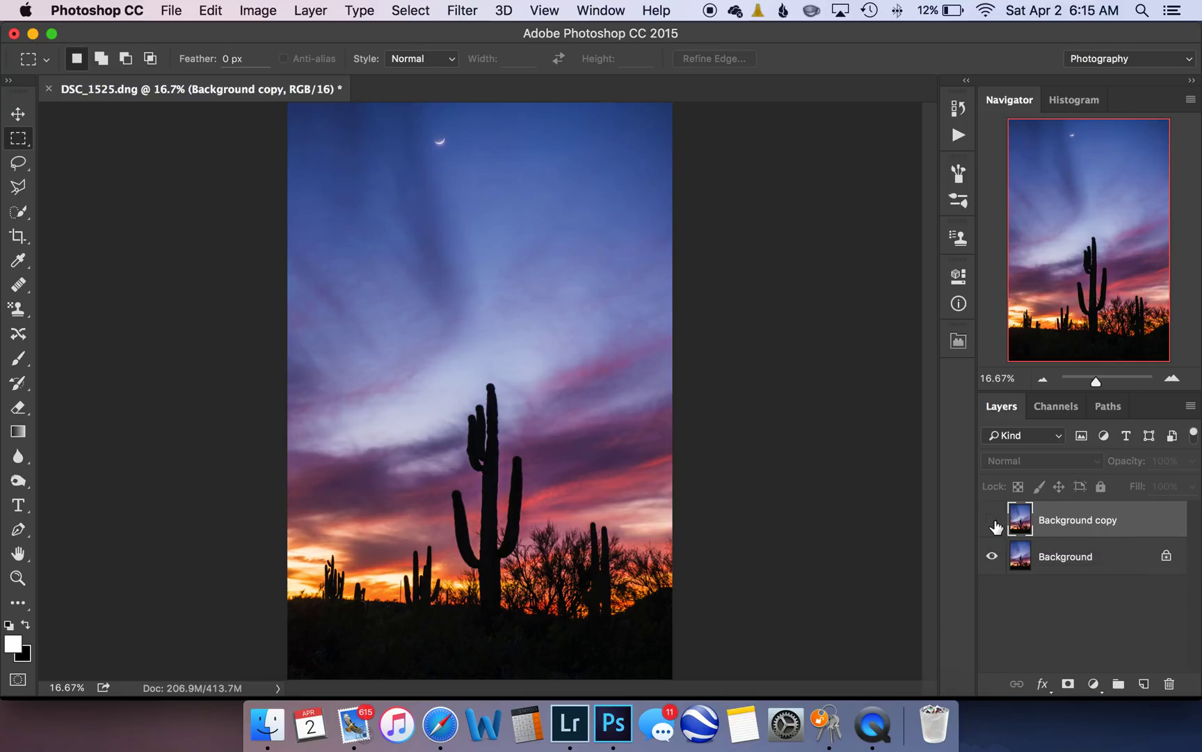
pyautogui.click(1167, 558)
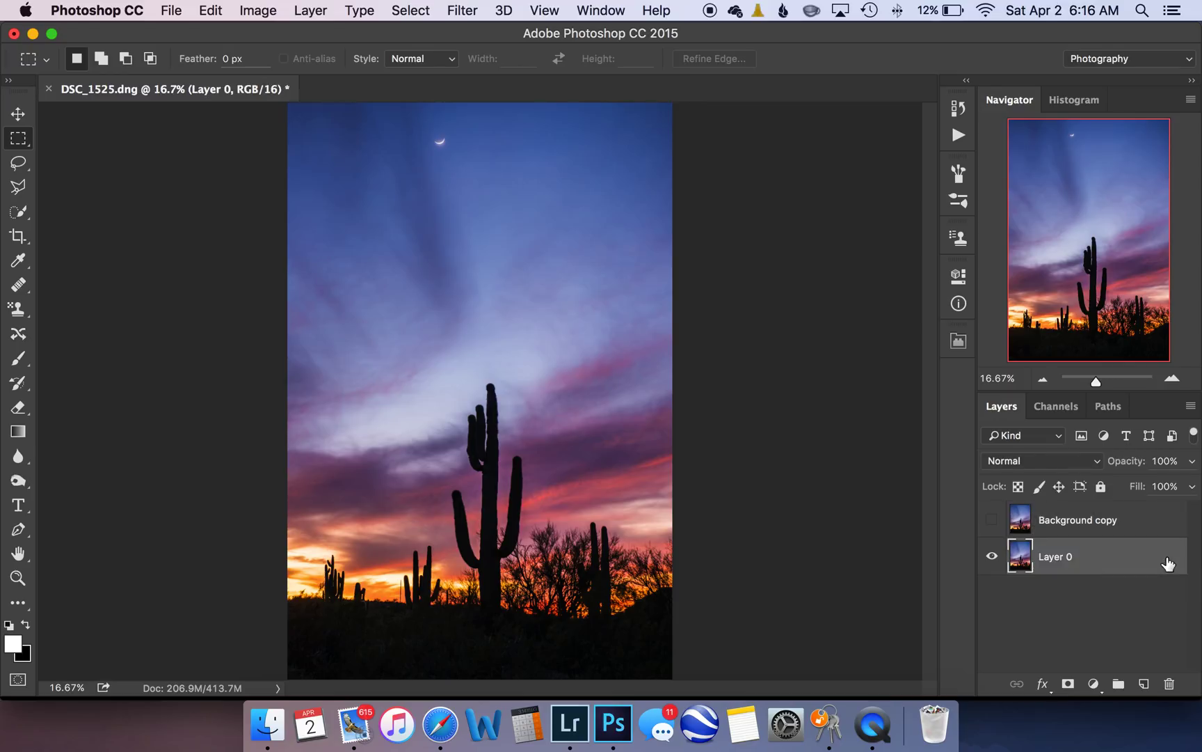
pyautogui.click(1059, 605)
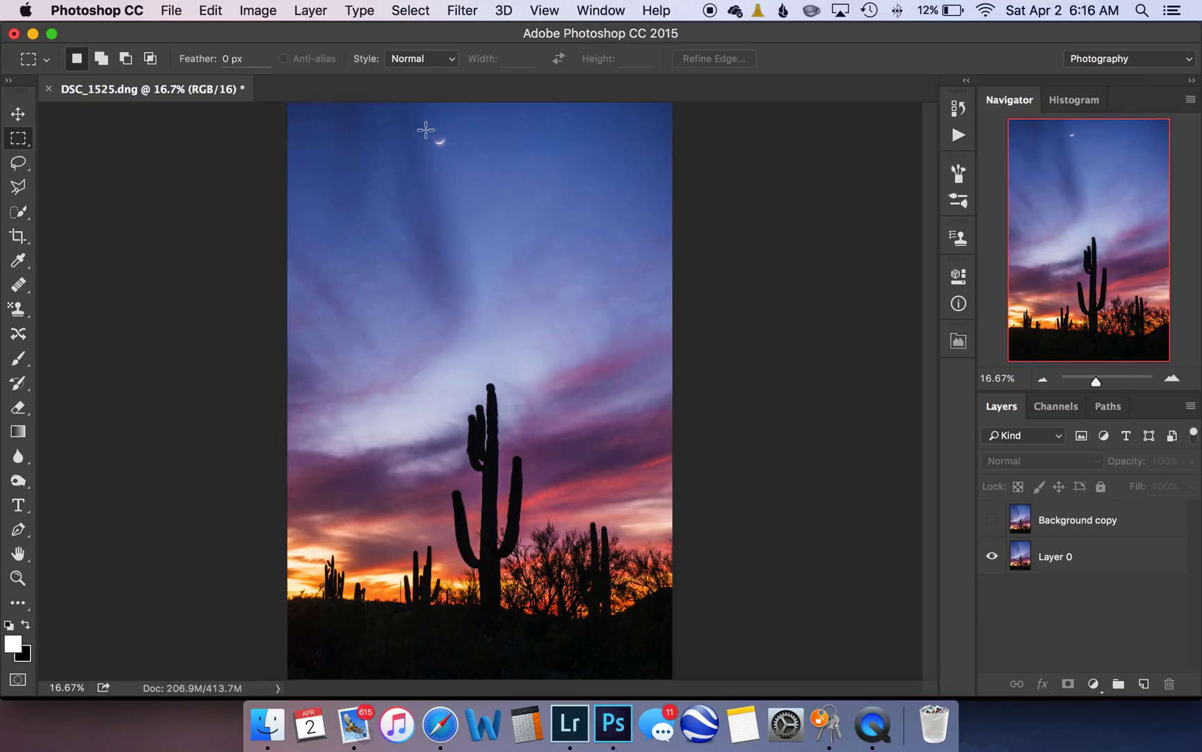
# - Zoom in on the crescent moon at 100% and center it in the view
pyautogui.press('z')
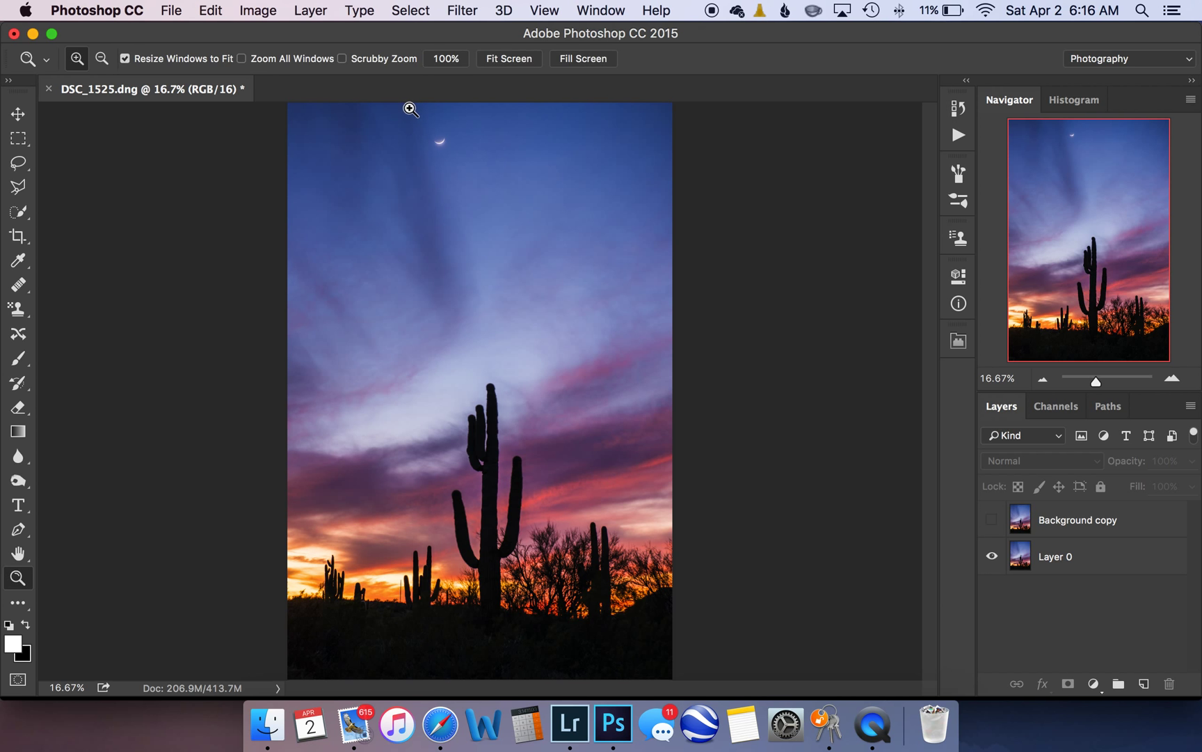
pyautogui.moveTo(404, 113); pyautogui.dragTo(542, 222)
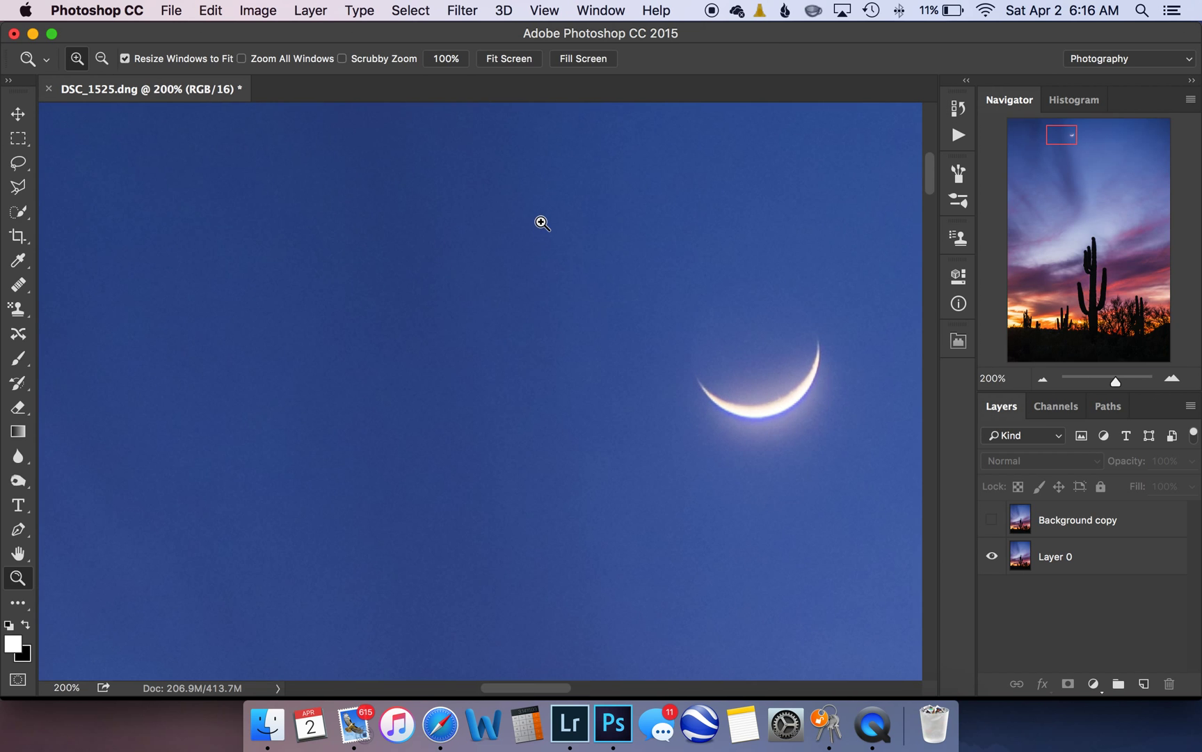
pyautogui.rightClick(732, 427)
pyautogui.rightClick(687, 415)
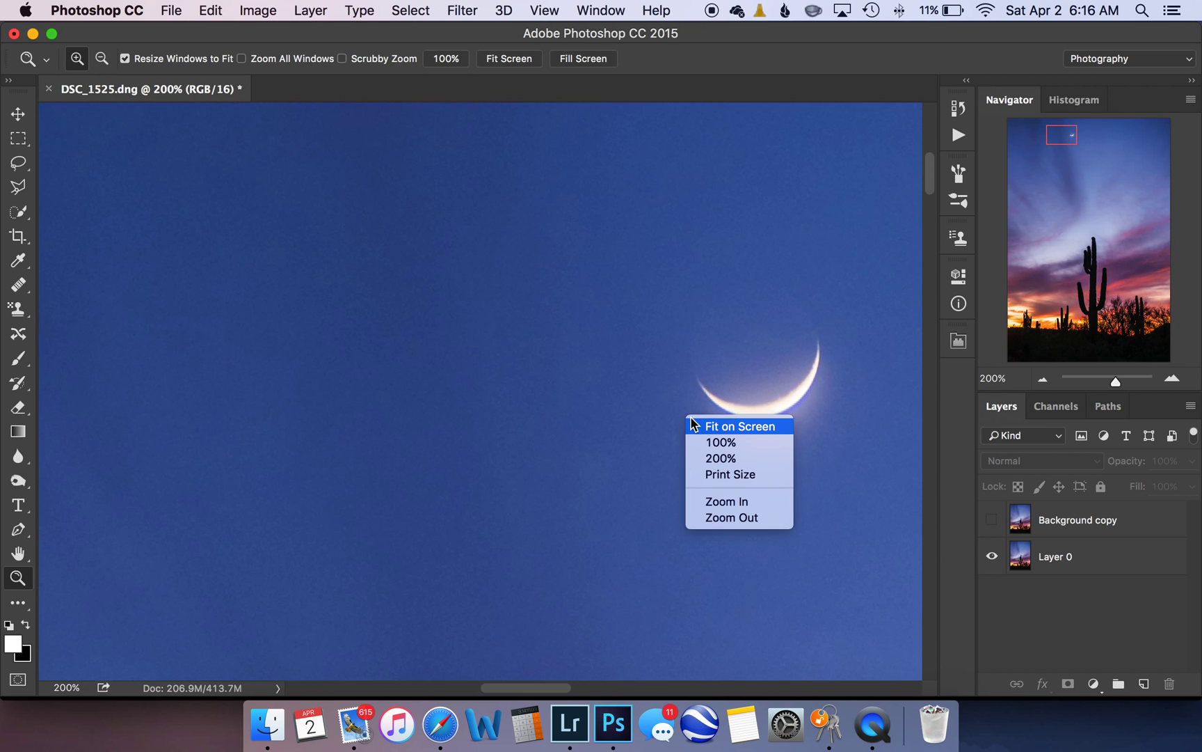
pyautogui.click(732, 368)
pyautogui.press('super+1')
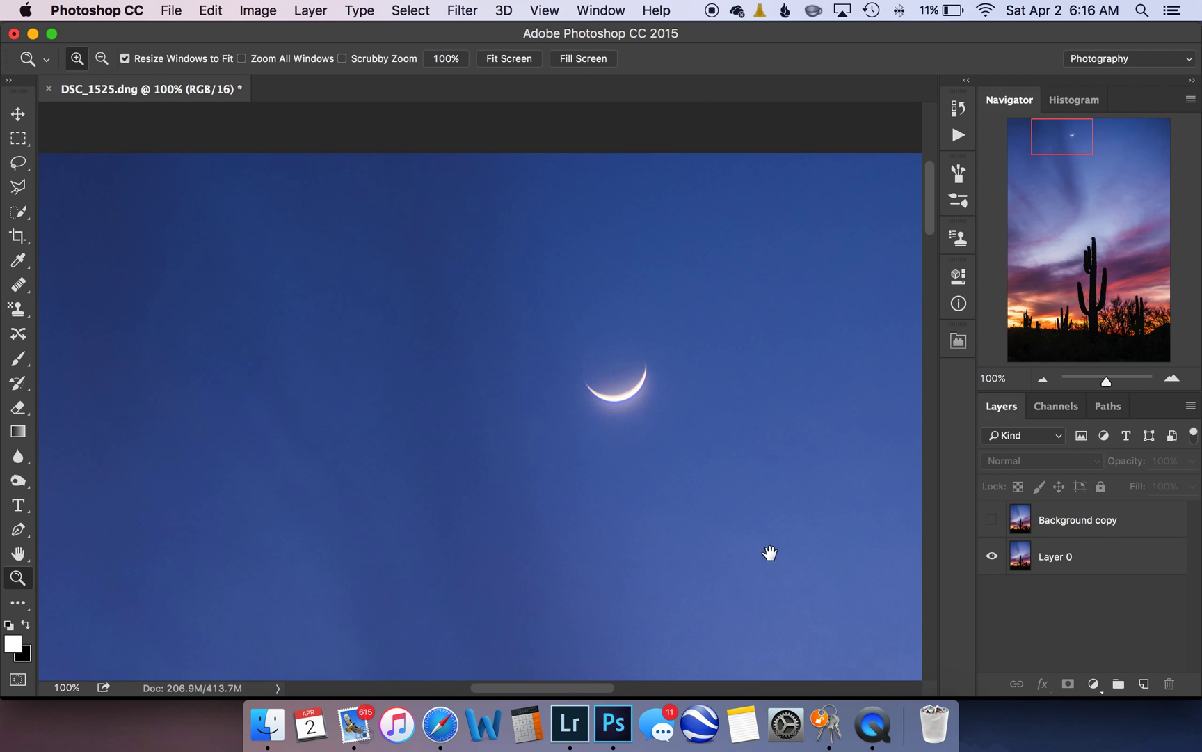
pyautogui.scroll(-3, 771, 542)
pyautogui.hscroll(6, 770, 542)
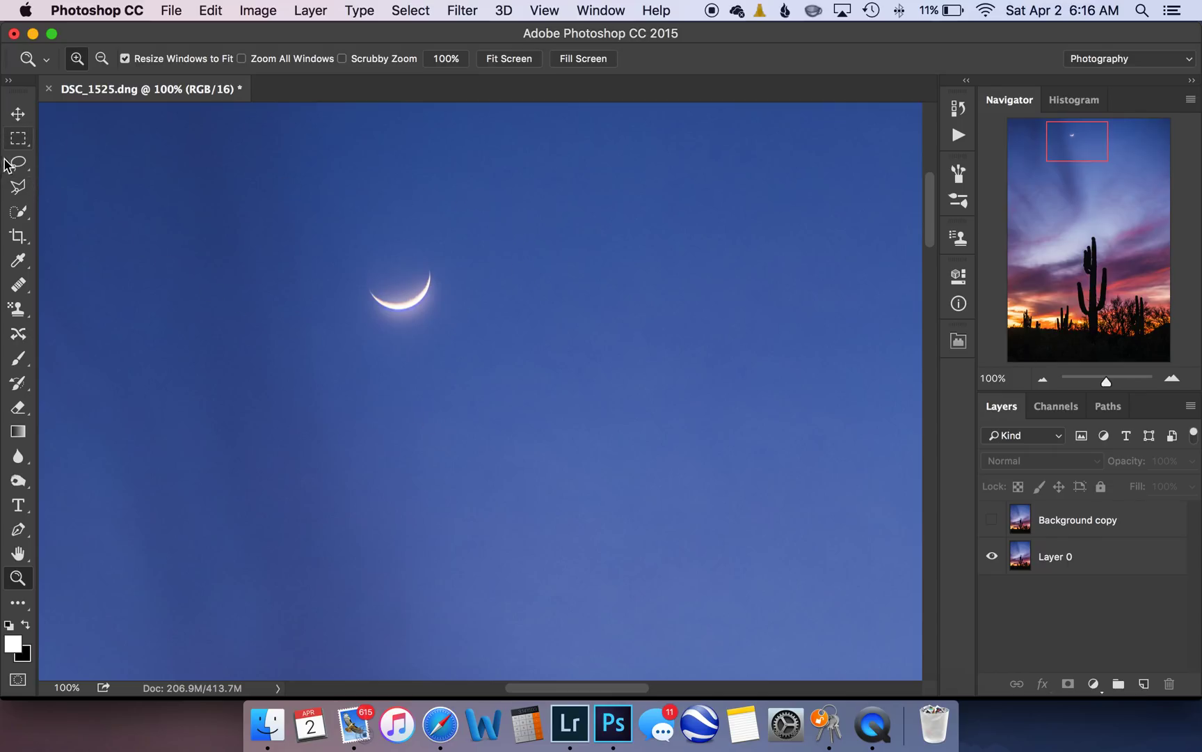
# - Lasso a loose area around the crescent moon without feathering, with Layer 0 active
pyautogui.press('l')
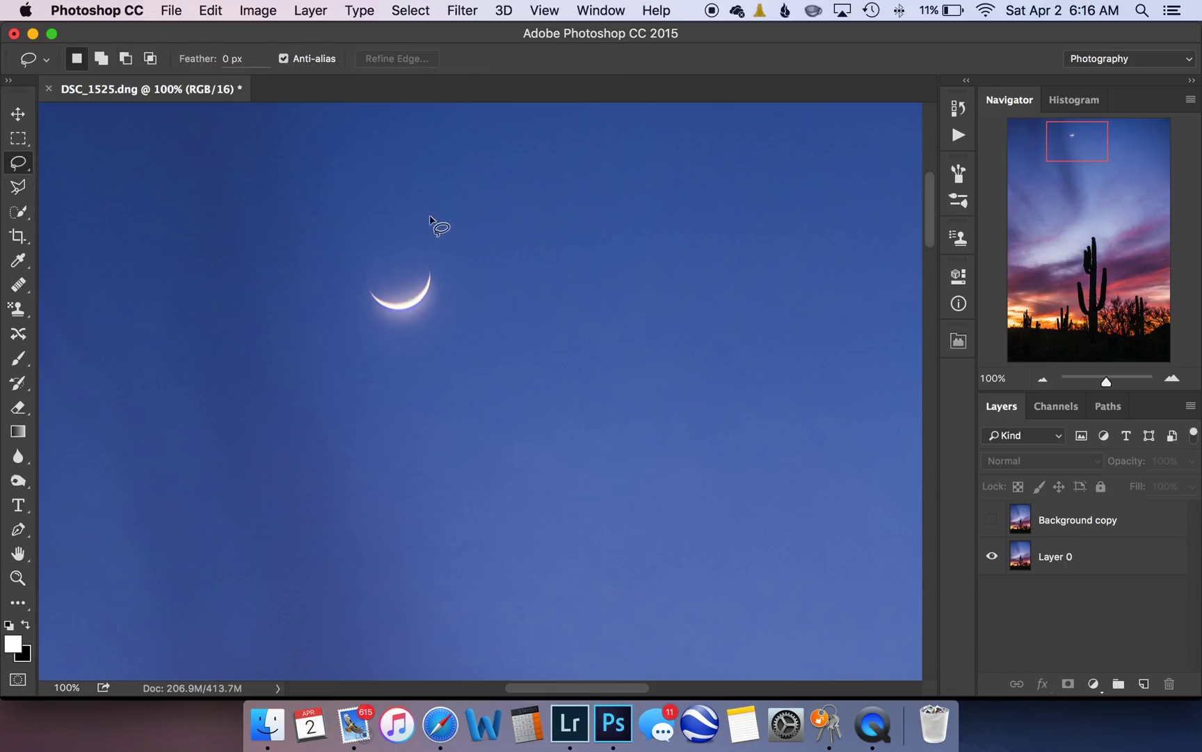
pyautogui.moveTo(437, 219)
pyautogui.mouseDown()
pyautogui.moveTo(375, 213)
pyautogui.moveTo(347, 235)
pyautogui.moveTo(336, 306)
pyautogui.moveTo(361, 335)
pyautogui.moveTo(435, 362)
pyautogui.moveTo(467, 343)
pyautogui.moveTo(479, 305)
pyautogui.moveTo(485, 325)
pyautogui.moveTo(471, 259)
pyautogui.moveTo(436, 220)
pyautogui.mouseUp()
pyautogui.press('shift')
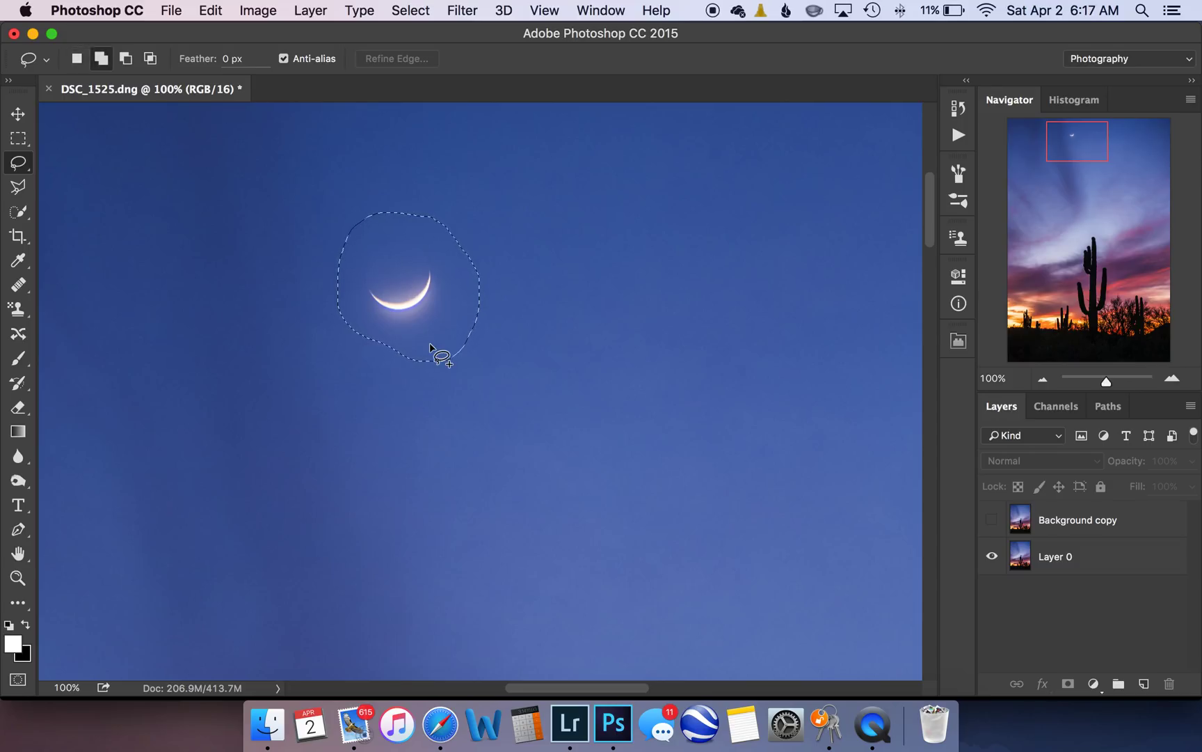
pyautogui.press('shift')
pyautogui.hotkey('shift', 'F6')
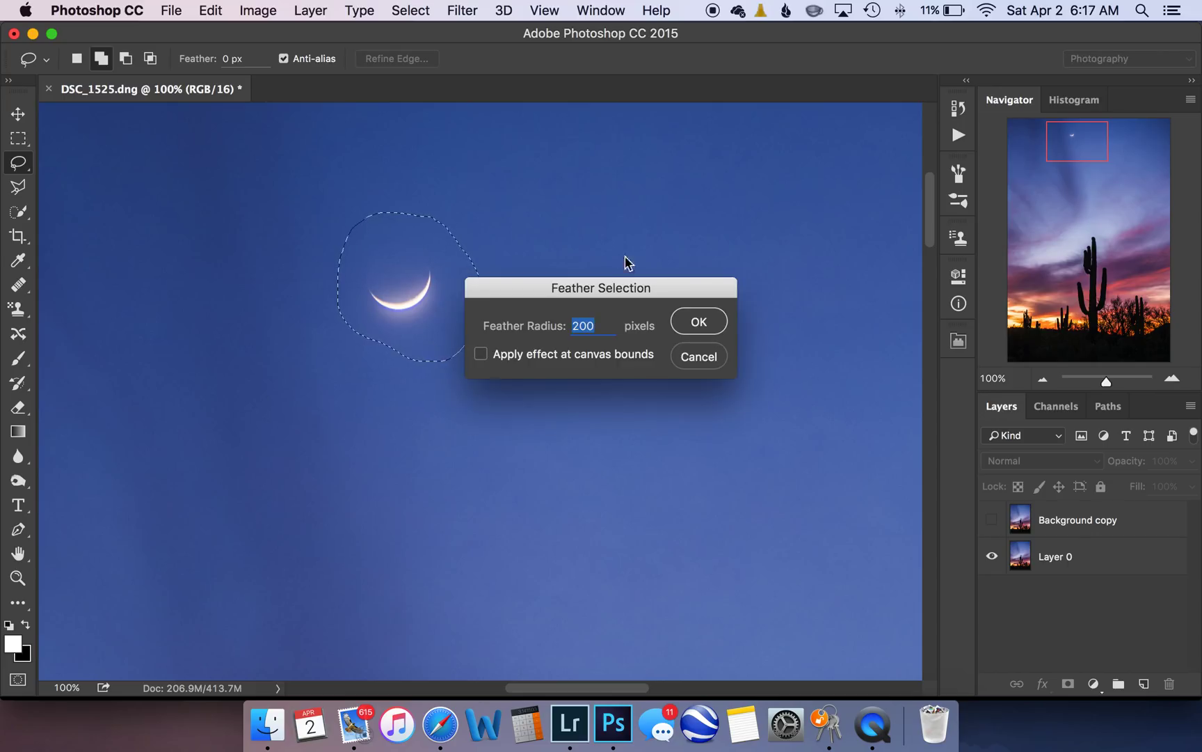
pyautogui.click(699, 357)
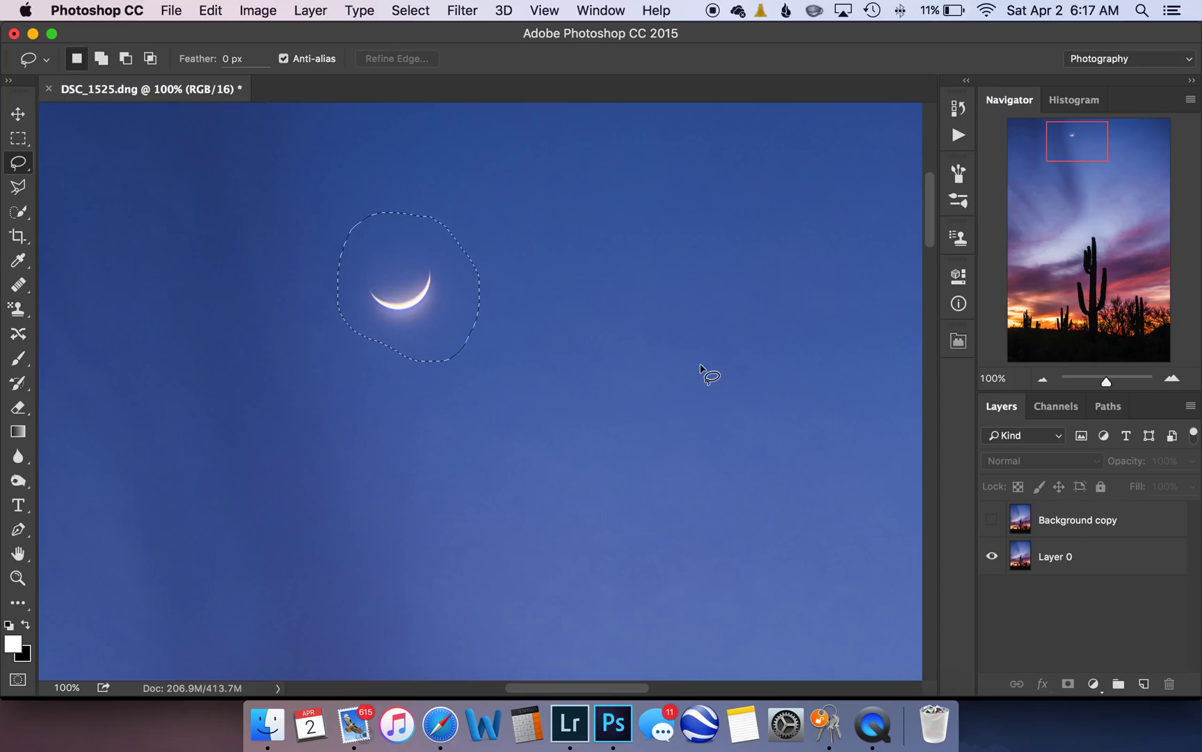
pyautogui.click(1024, 567)
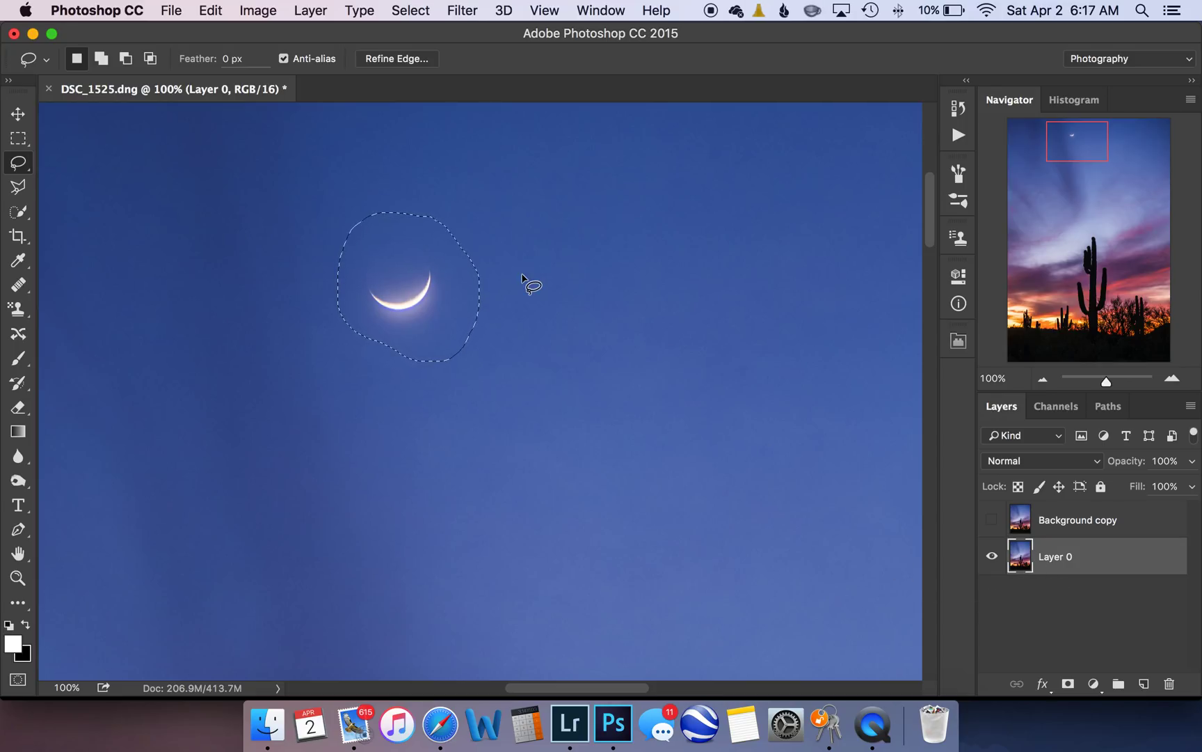
# - Content-aware fill the moon selection on Layer 0, then deselect
pyautogui.hotkey('shift', 'BackSpace')
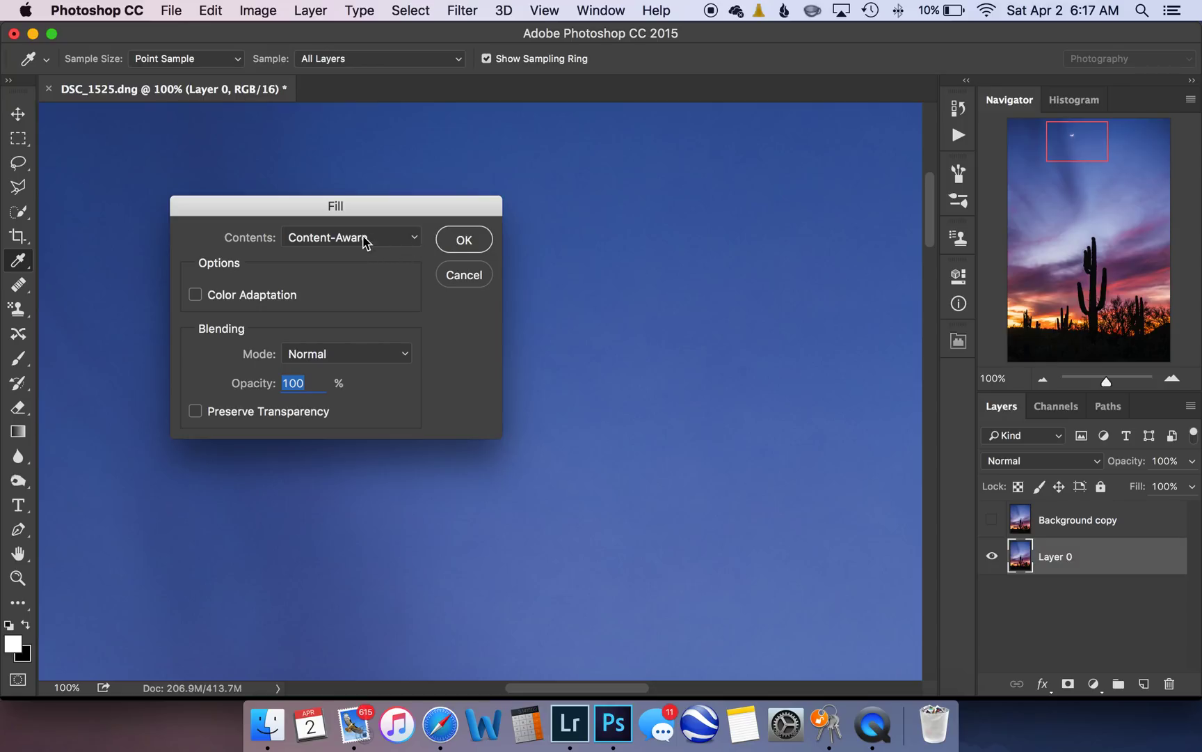
pyautogui.click(460, 242)
pyautogui.press('l')
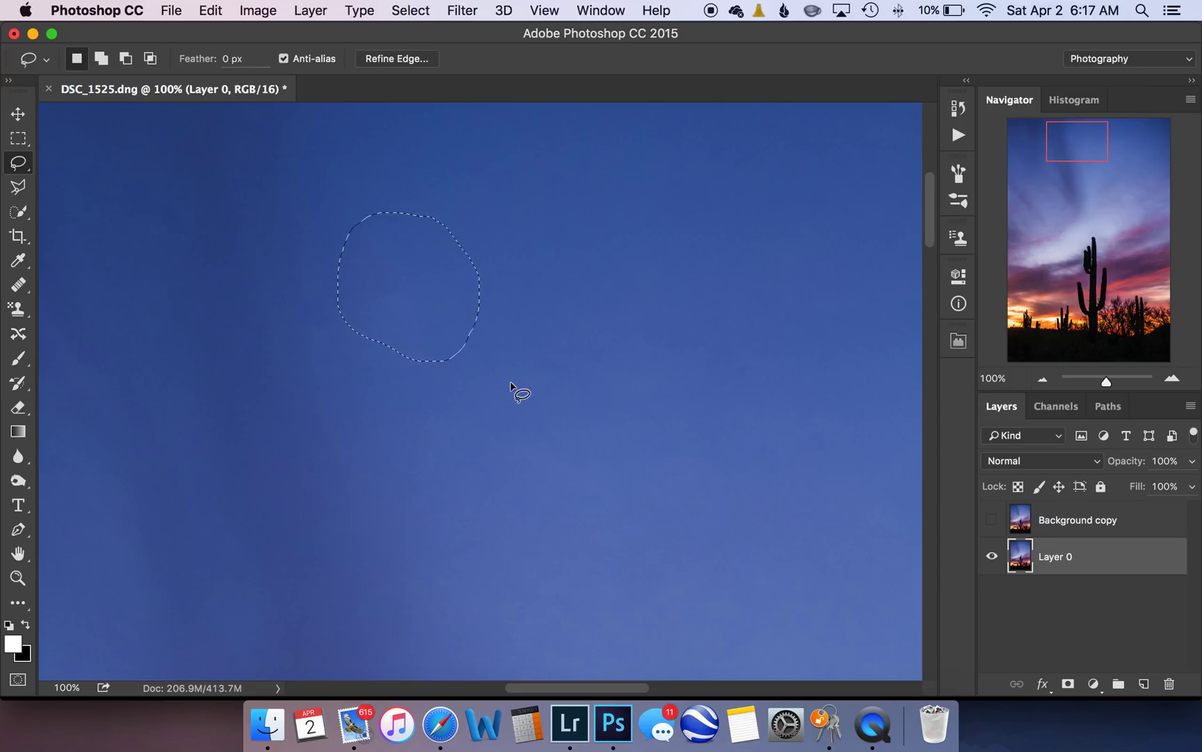
pyautogui.press('super+d')
# - Zoom out so the whole photo fits on screen
pyautogui.press('z')
pyautogui.rightClick(389, 344)
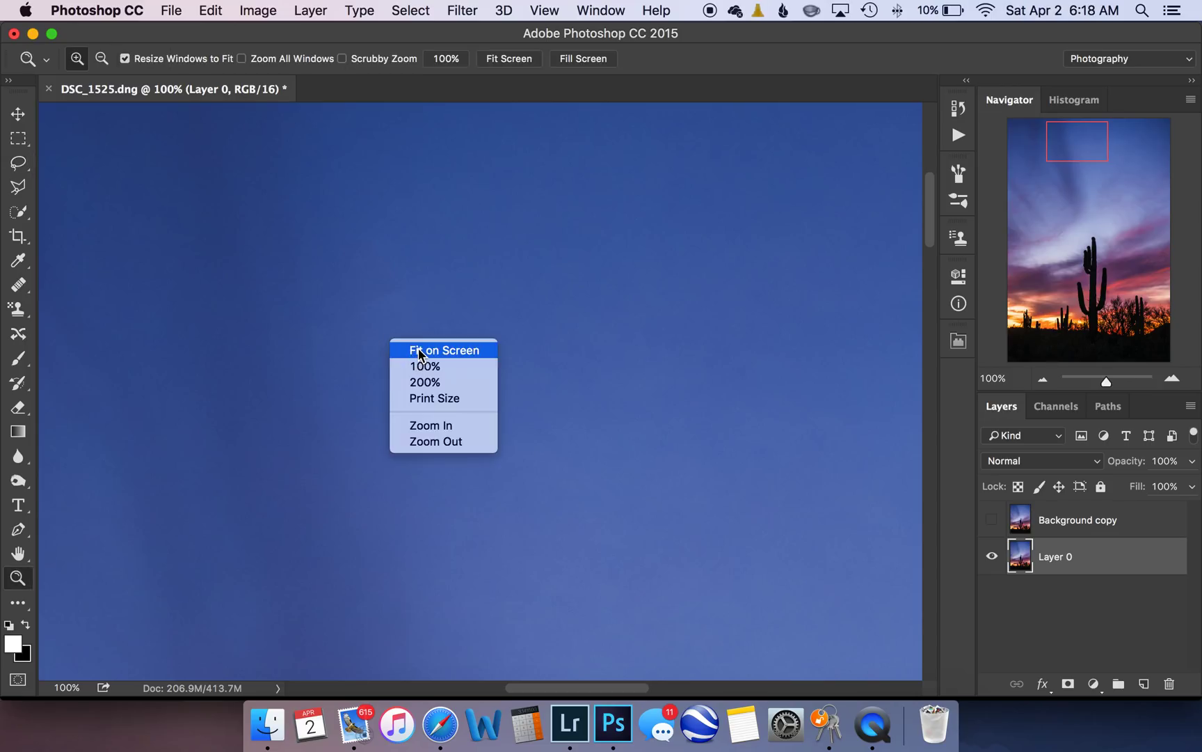
pyautogui.click(420, 350)
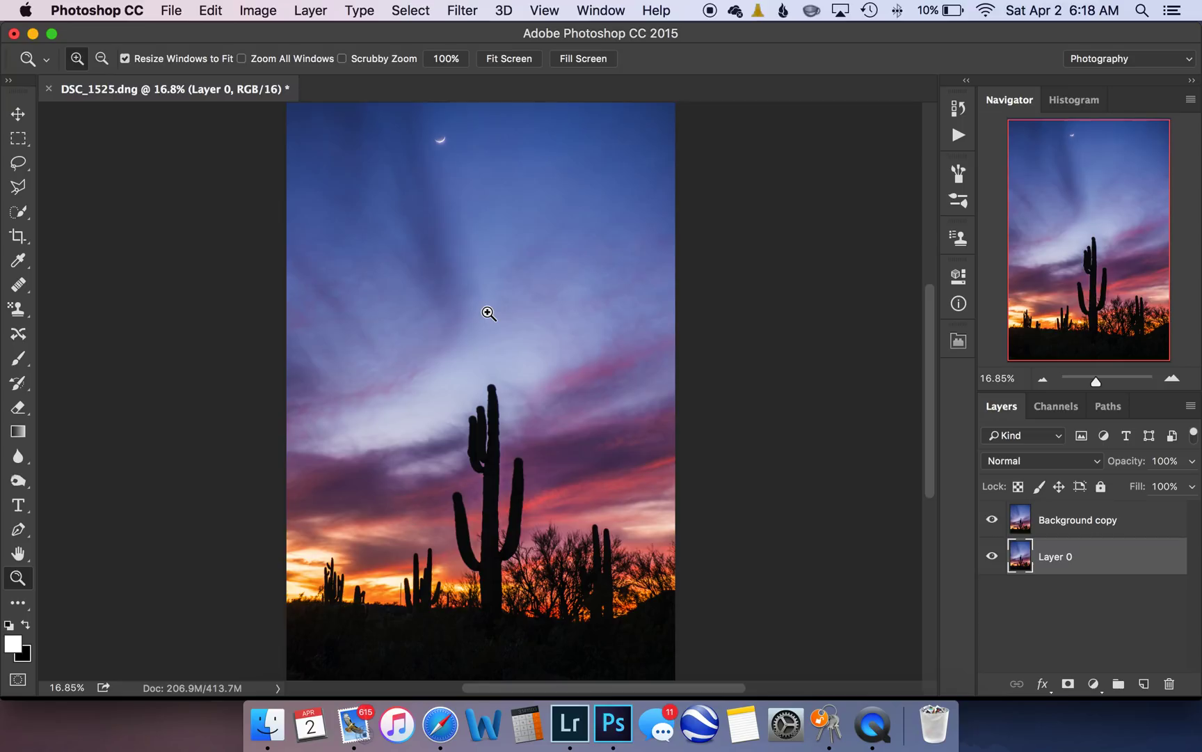
# - Trial-move a rectangle of sky above the saguaro down and to the right
pyautogui.click(19, 143)
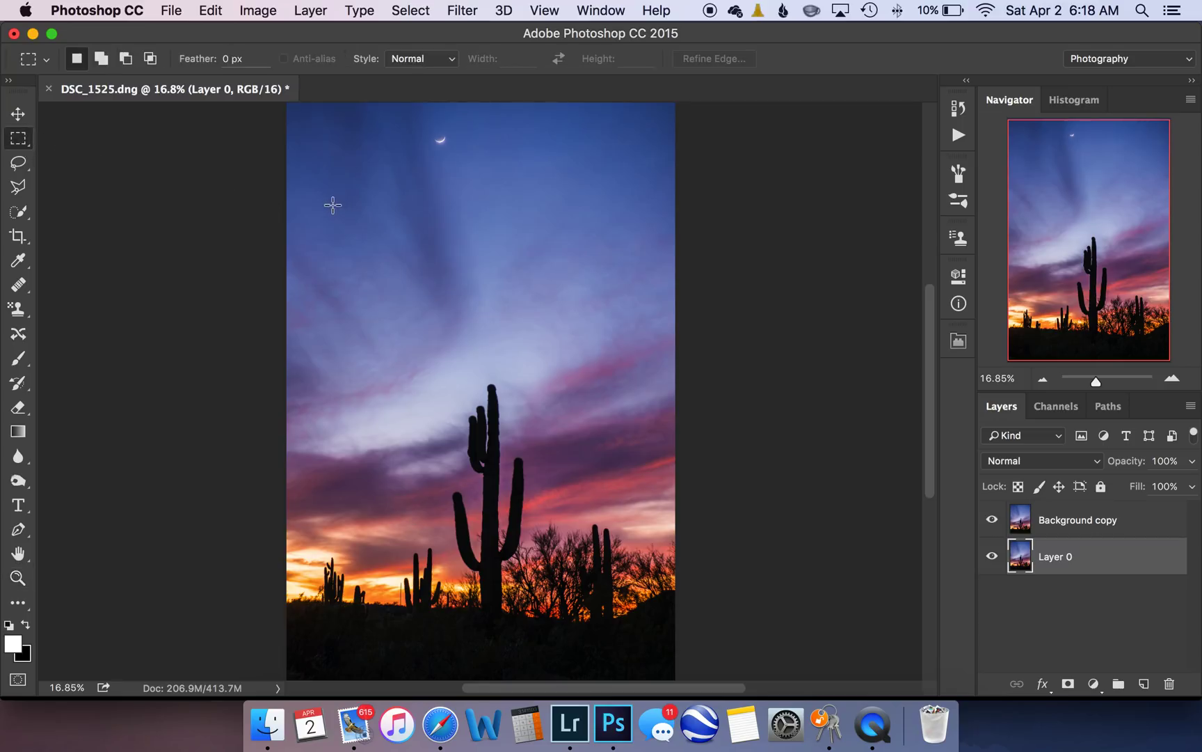
pyautogui.moveTo(331, 216); pyautogui.dragTo(601, 439)
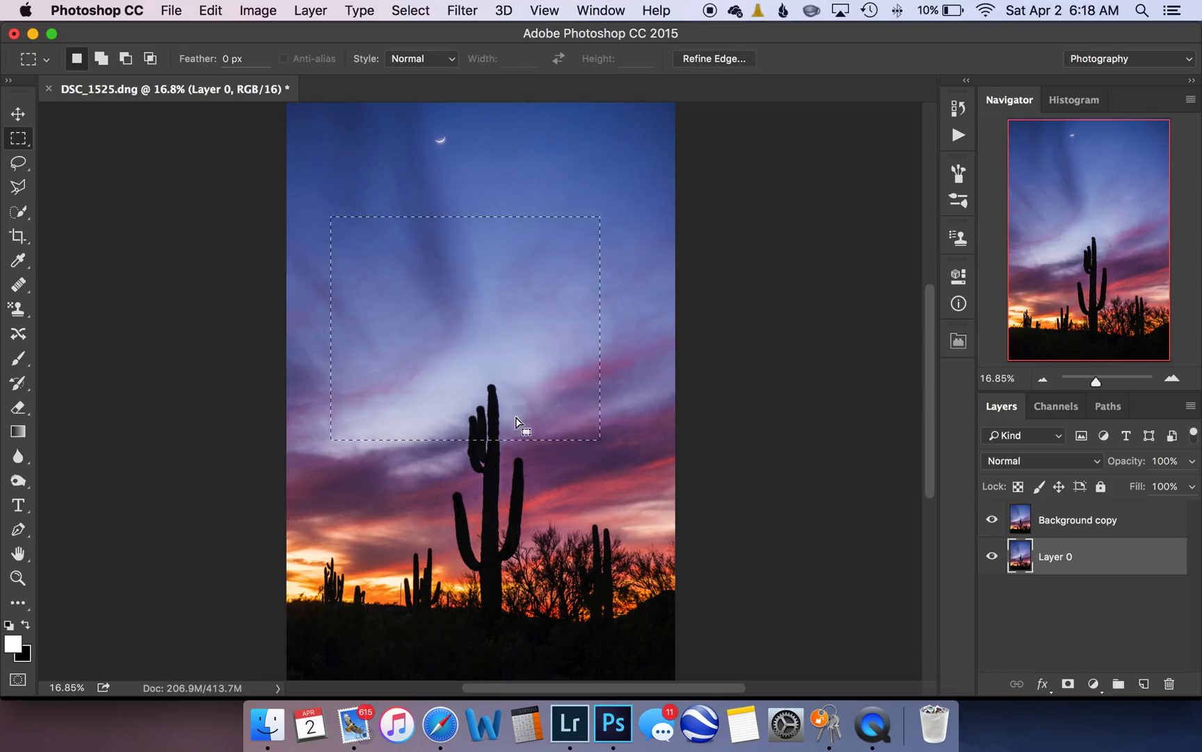
pyautogui.press('v')
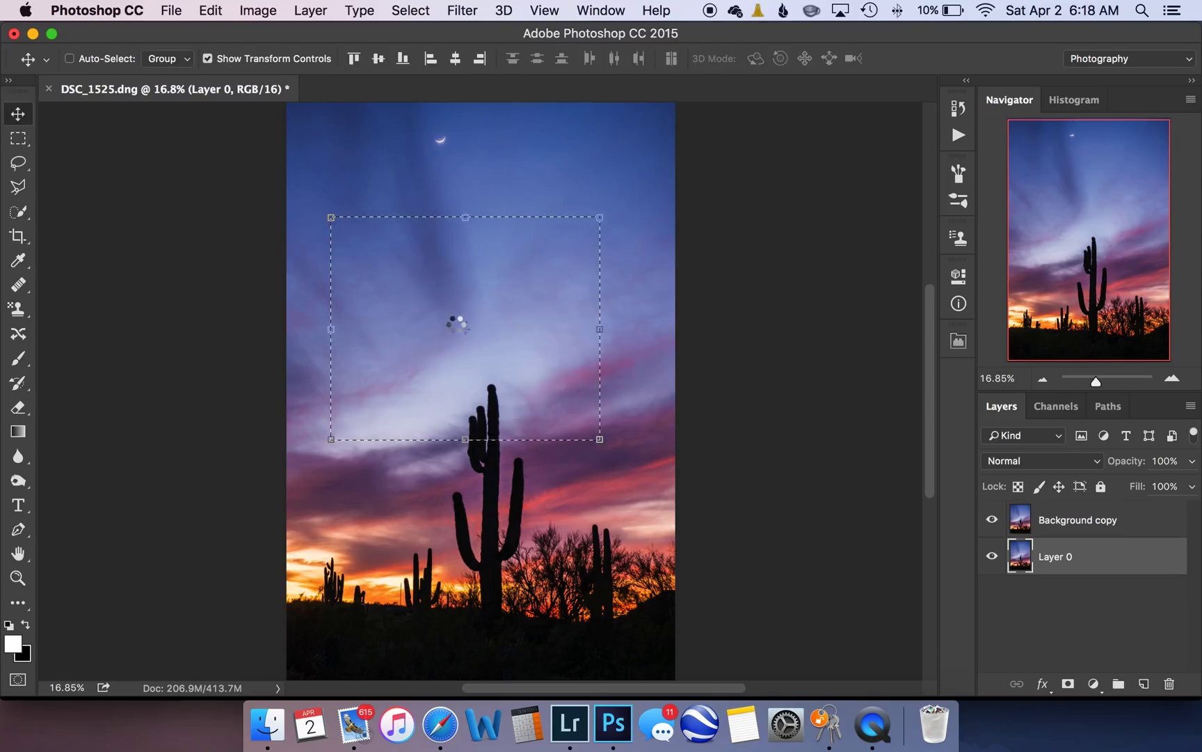
pyautogui.moveTo(457, 324)
pyautogui.mouseDown()
pyautogui.moveTo(445, 386)
pyautogui.moveTo(474, 374)
pyautogui.moveTo(473, 341)
pyautogui.mouseUp()
pyautogui.click(992, 520)
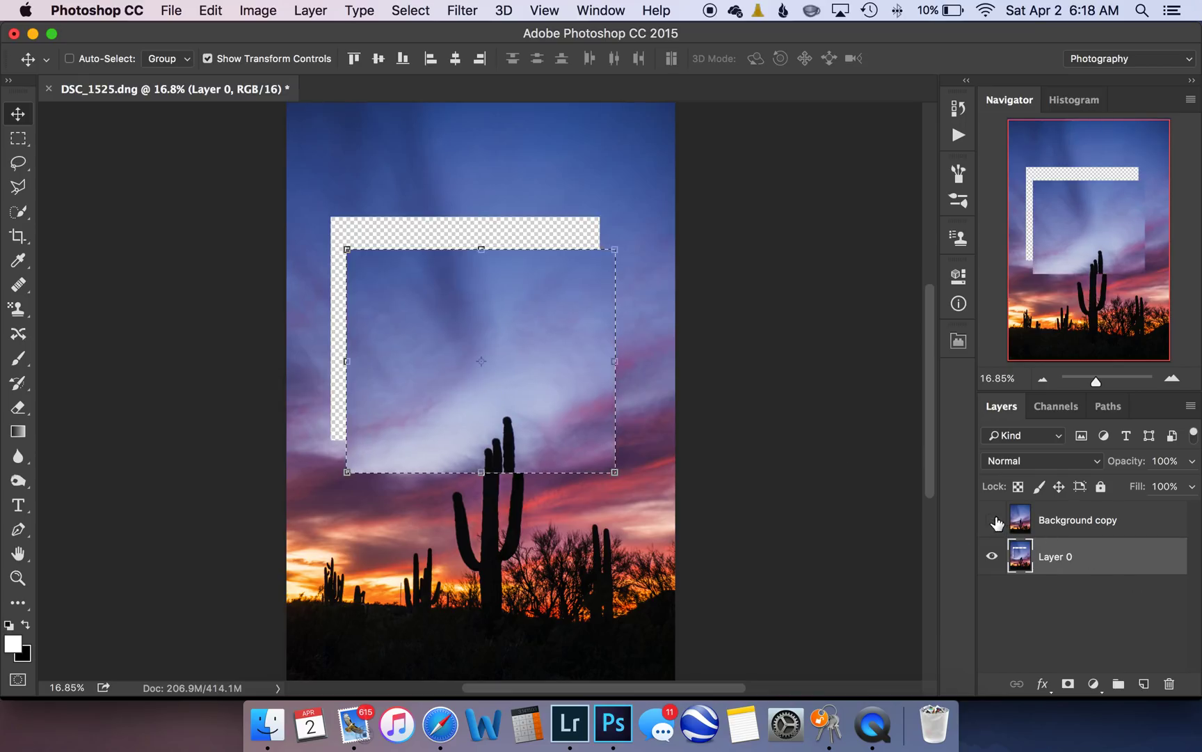
pyautogui.moveTo(495, 358); pyautogui.dragTo(478, 311)
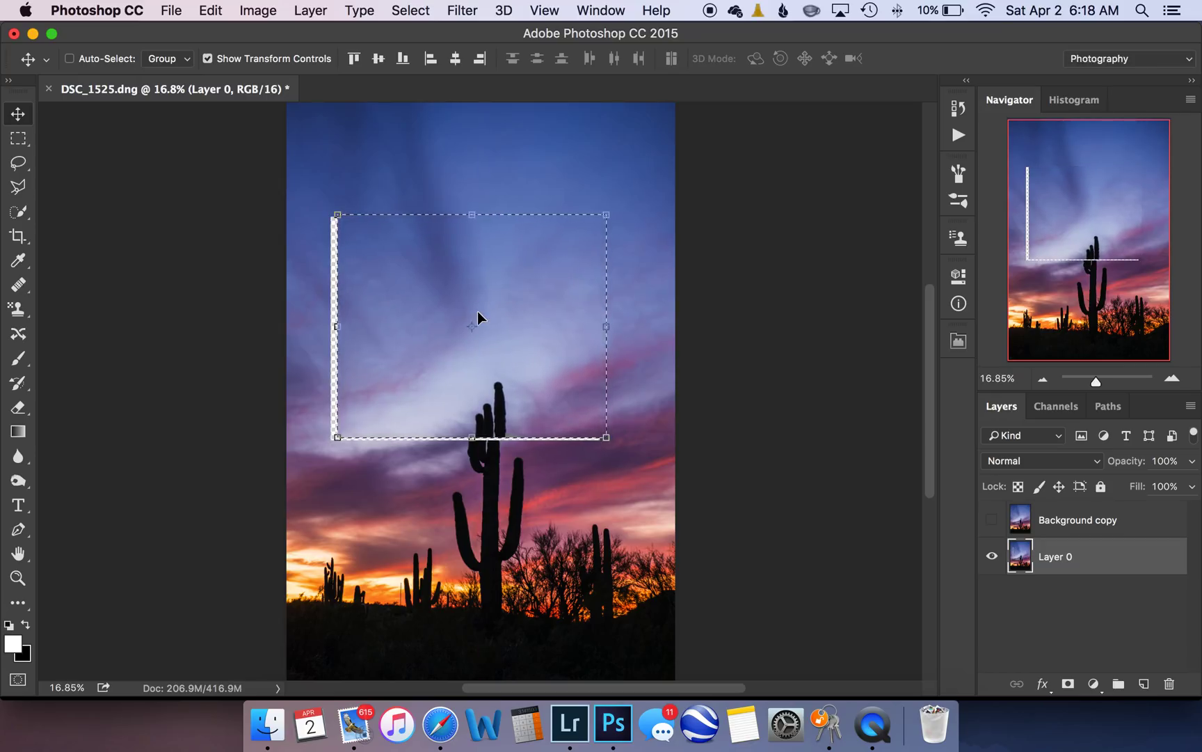
# - Undo the sky patch move, drop the selection and deselect Layer 0
pyautogui.press('super')
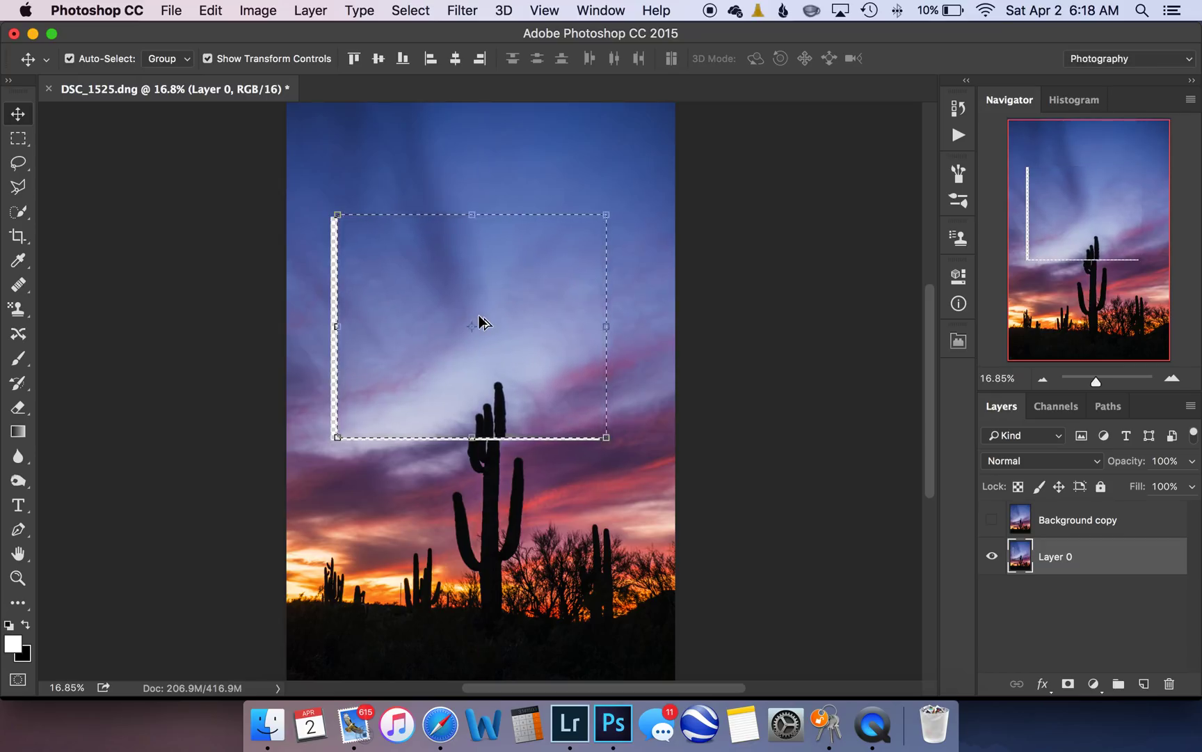
pyautogui.press('super+alt+z')
pyautogui.press('super+alt+z')
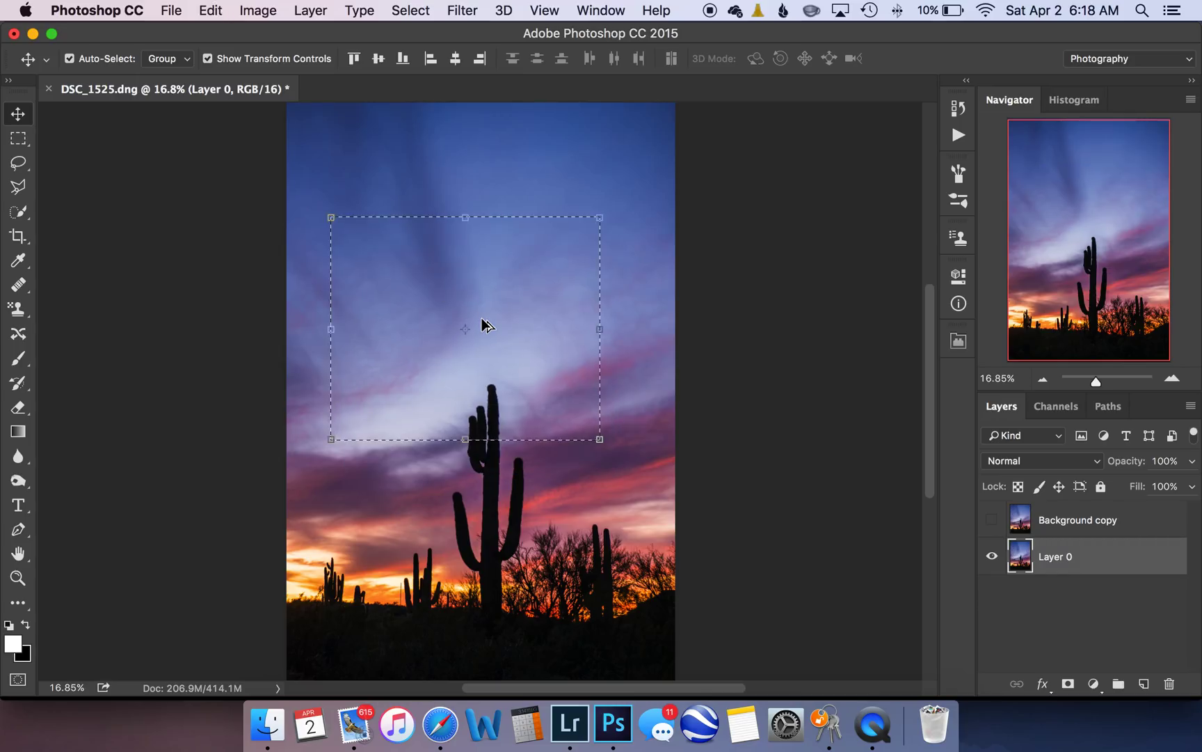
pyautogui.press('super+d')
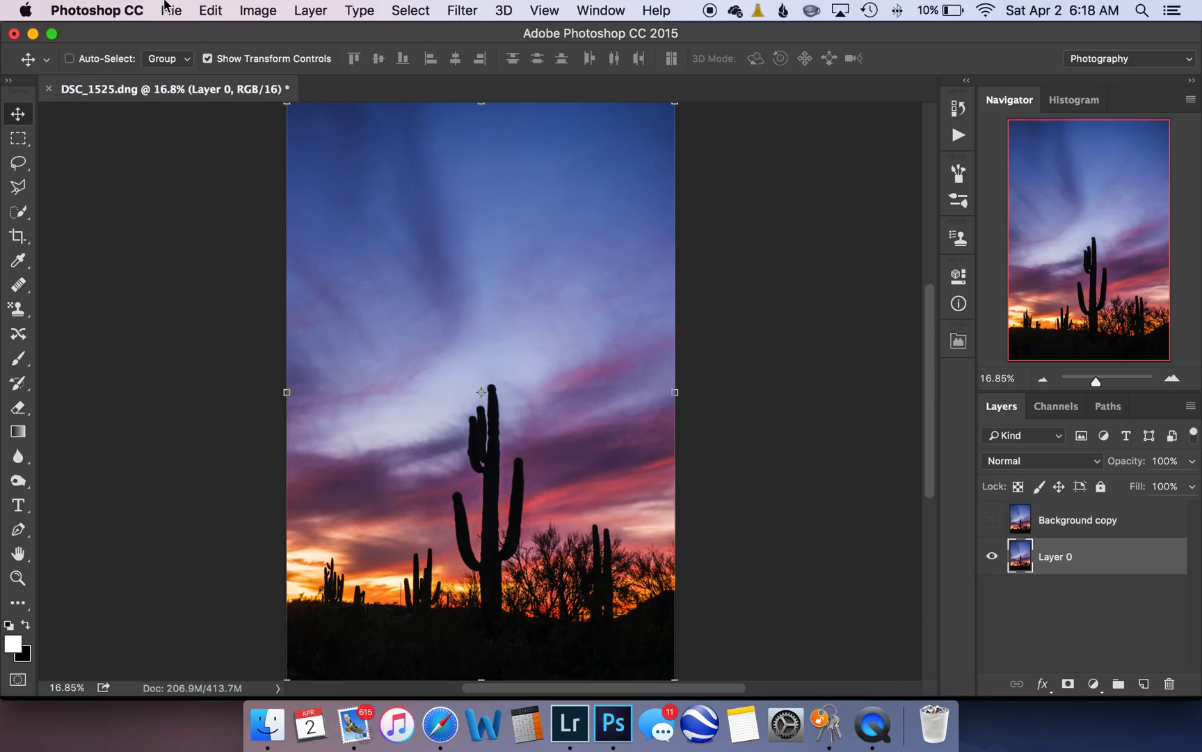
pyautogui.click(208, 11)
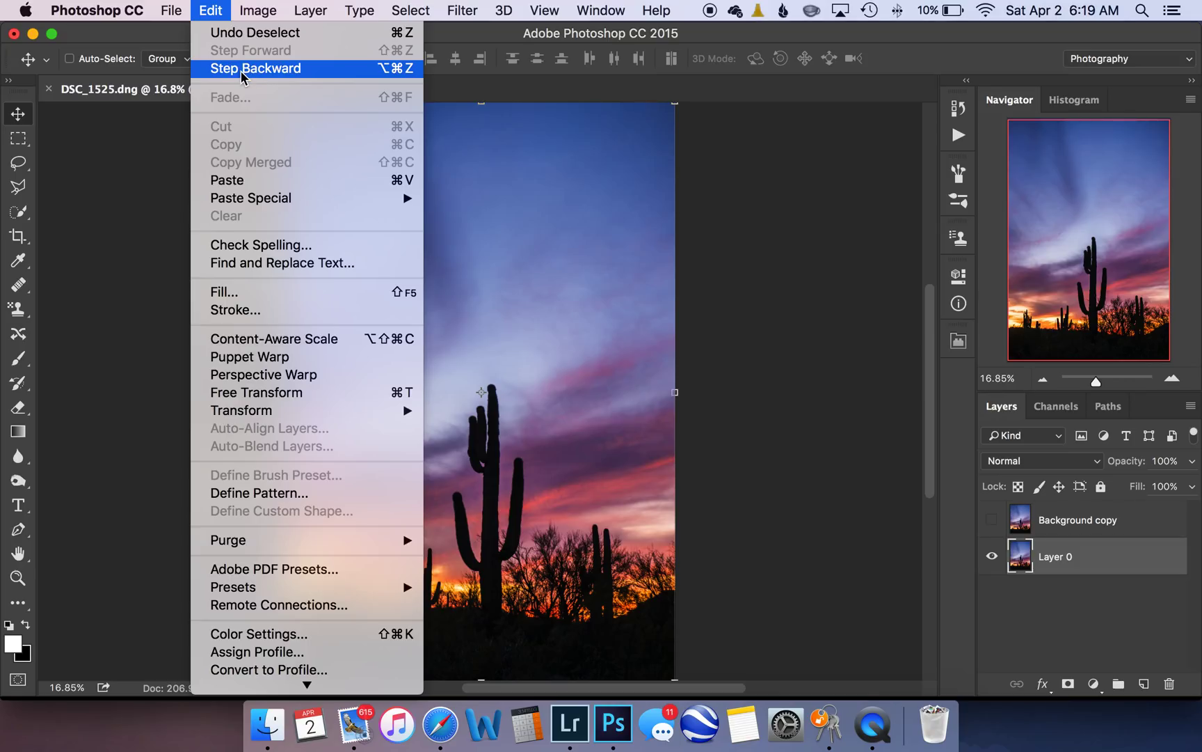
pyautogui.click(748, 204)
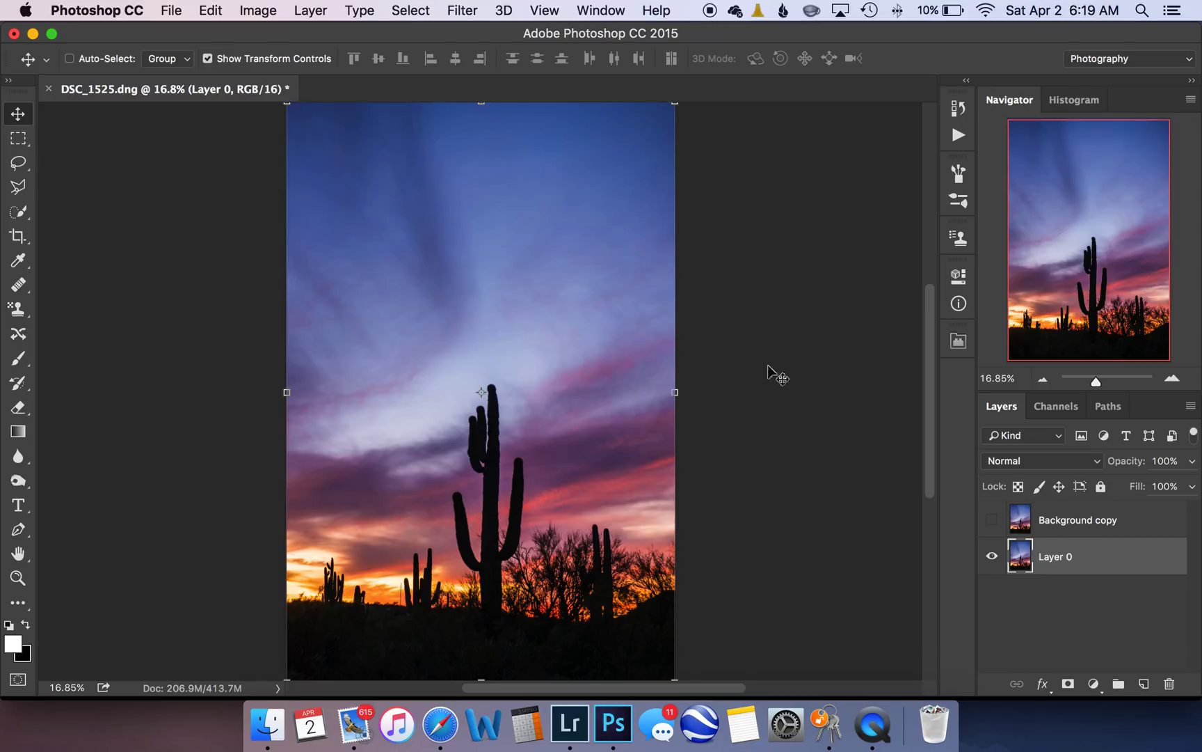
pyautogui.click(1100, 626)
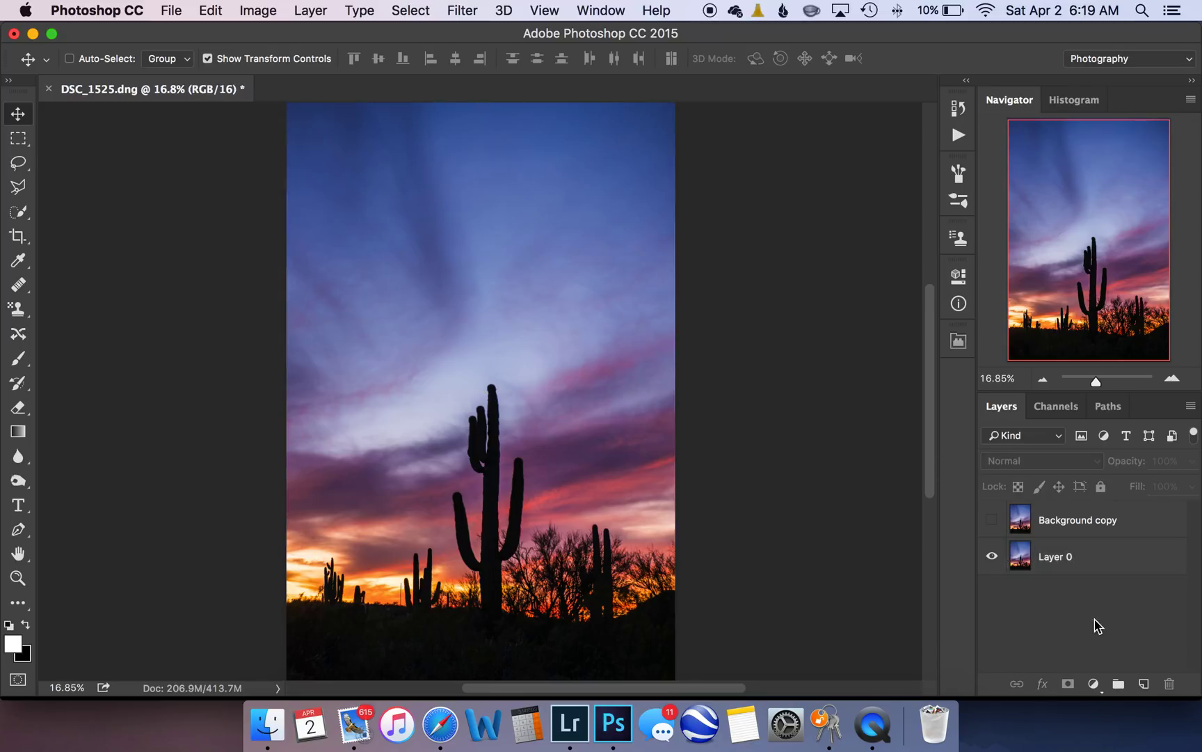
# - Move the Background copy down and slightly right, comparing against Layer 0, so the moon sits lower
pyautogui.click(1021, 520)
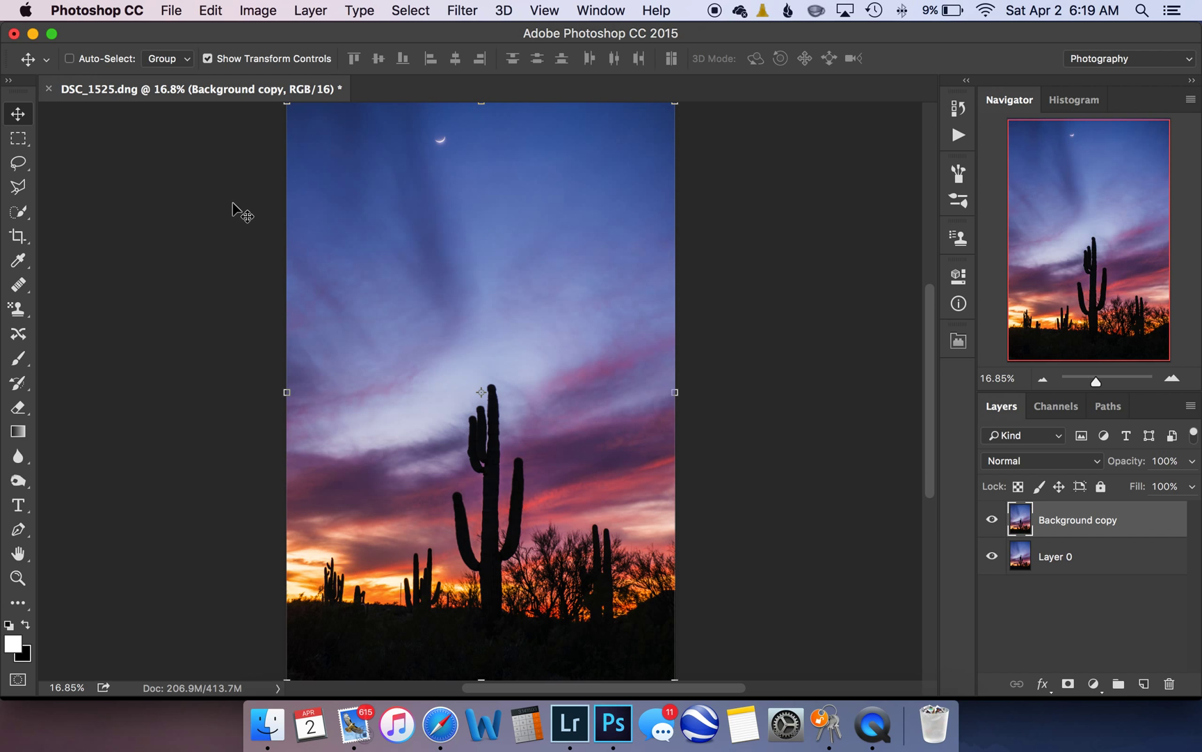
pyautogui.moveTo(470, 224); pyautogui.dragTo(514, 323)
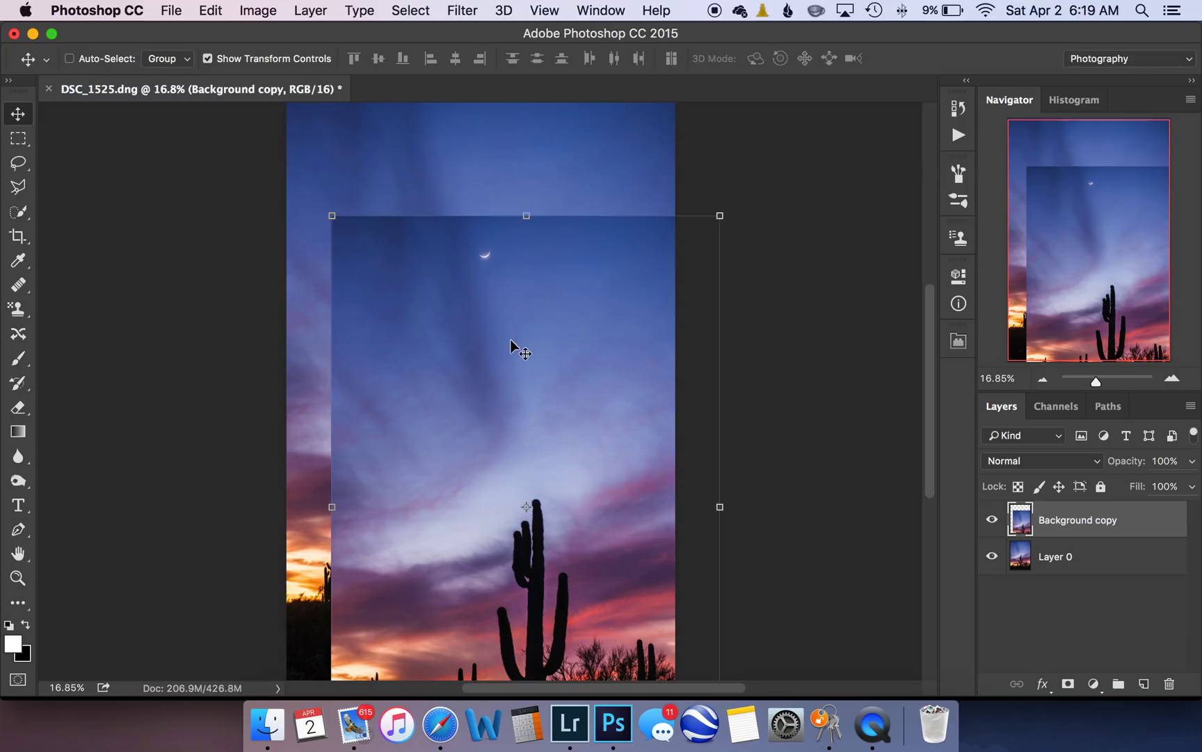
pyautogui.click(992, 520)
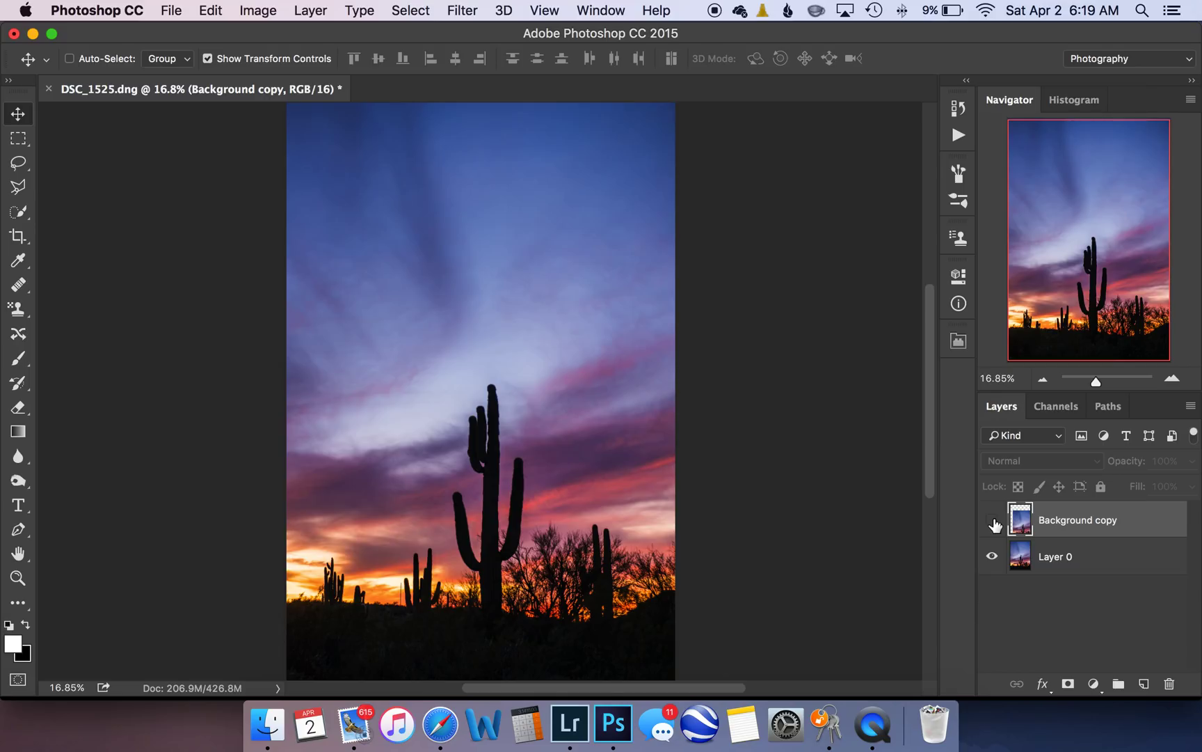
pyautogui.click(992, 520)
pyautogui.click(992, 520)
pyautogui.click(992, 520)
pyautogui.moveTo(495, 339); pyautogui.dragTo(501, 340)
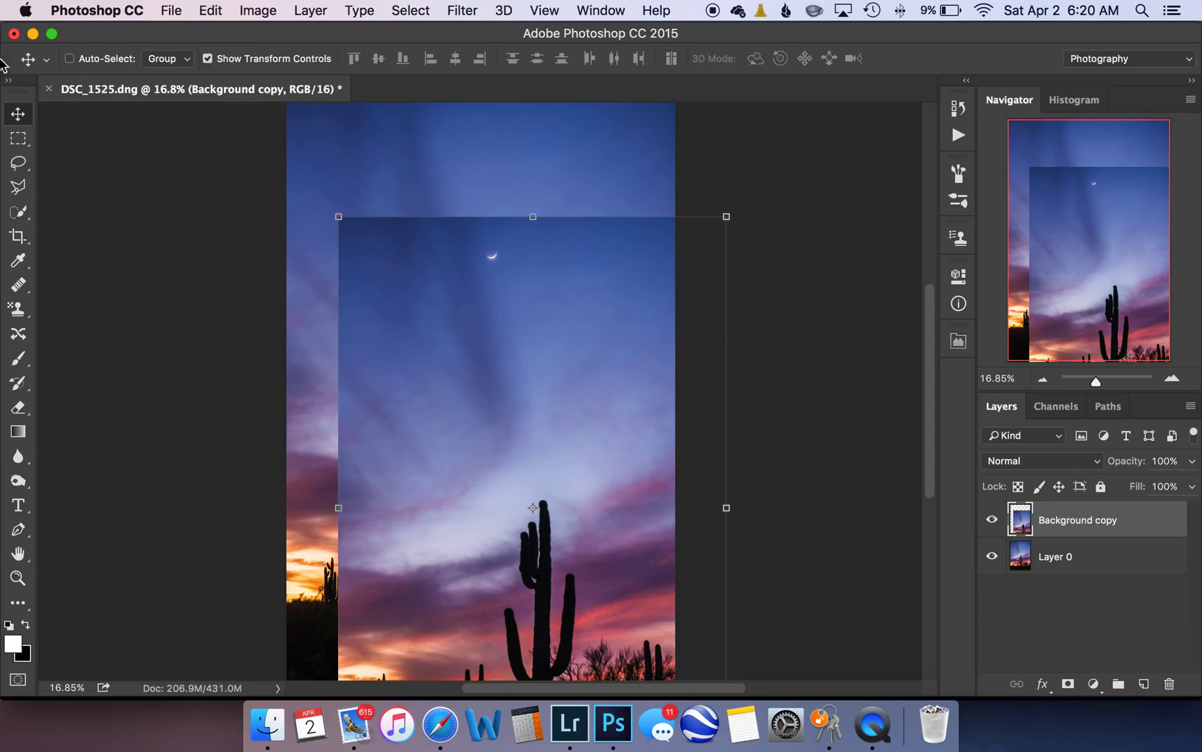
pyautogui.click(18, 138)
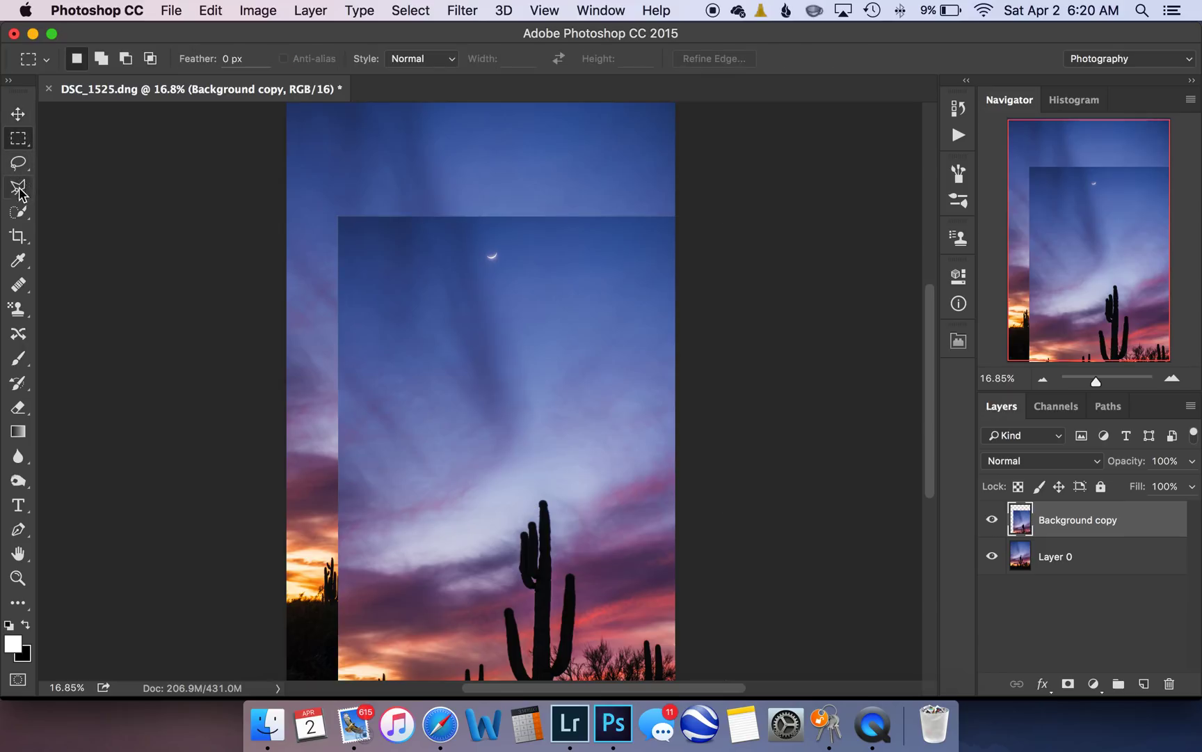
# - Draw an elliptical marquee around the zoomed-in crescent moon, then fit the image on screen
pyautogui.click(24, 144)
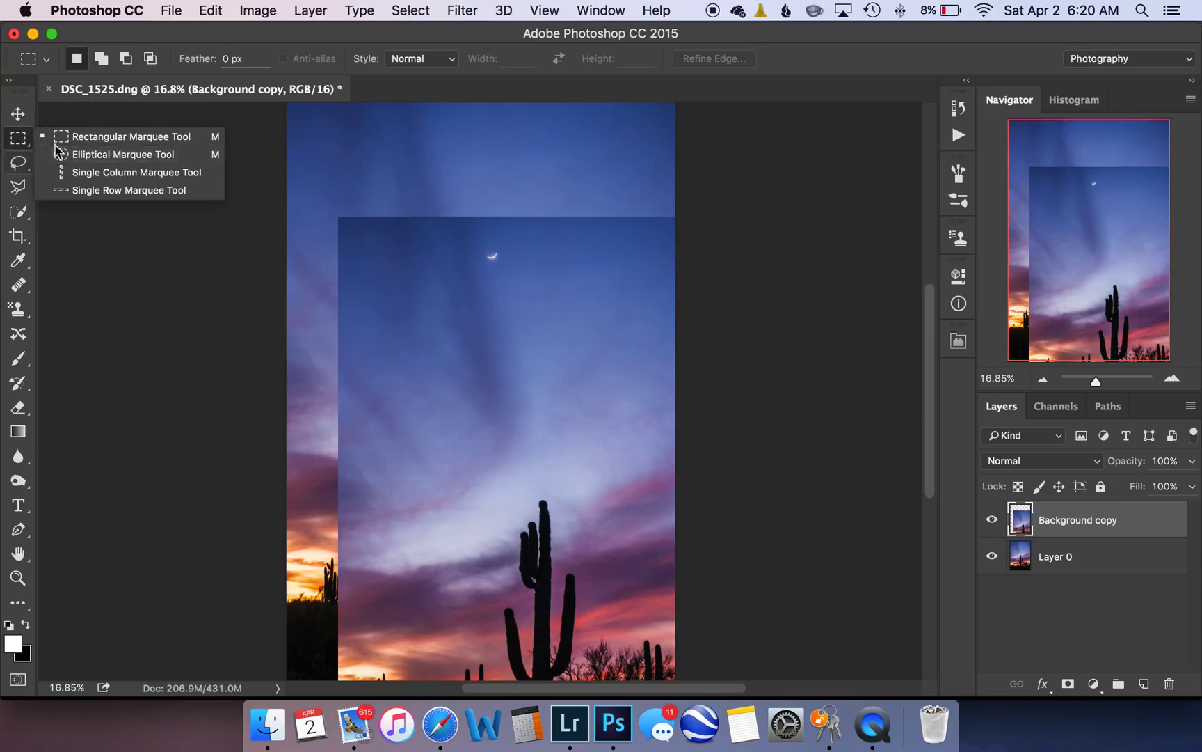
pyautogui.click(21, 145)
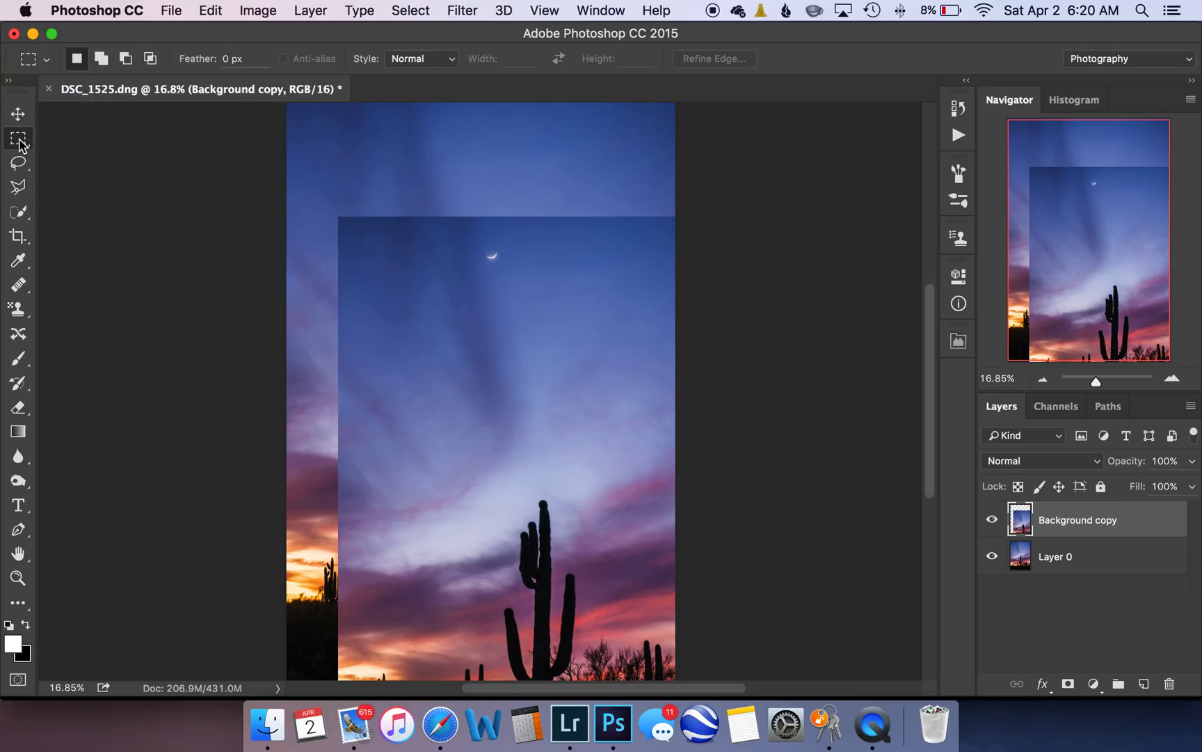
pyautogui.click(19, 141)
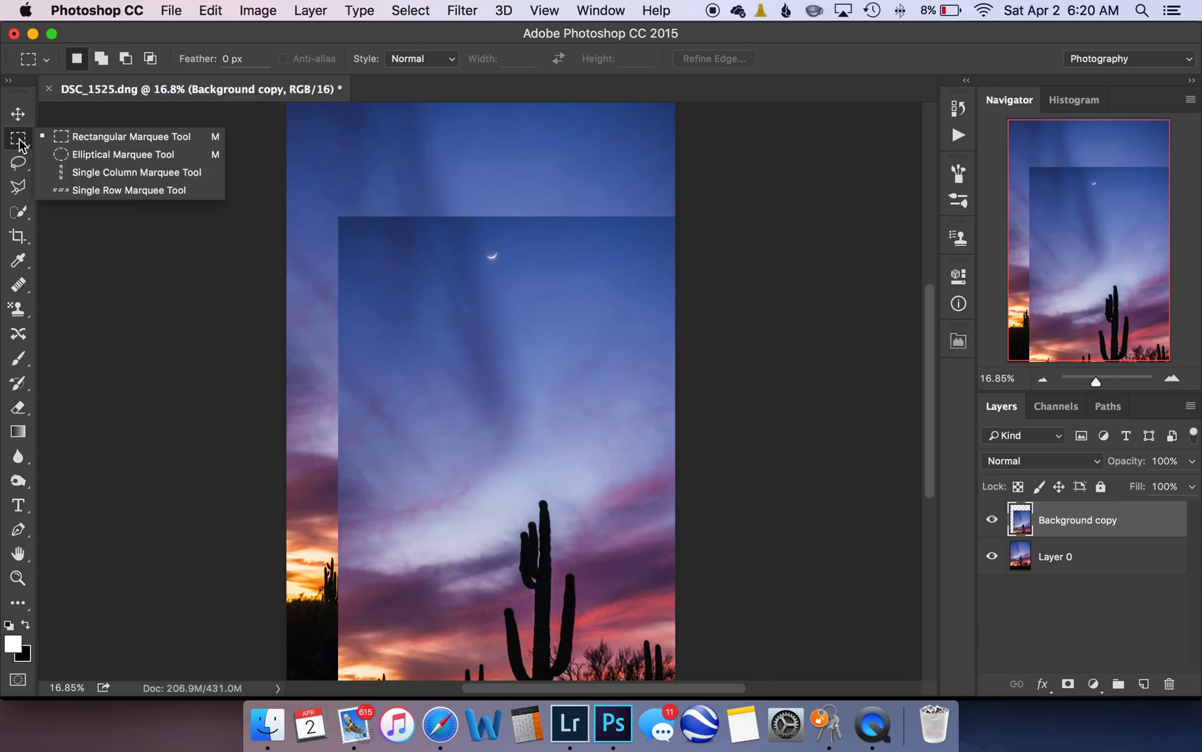
pyautogui.click(94, 156)
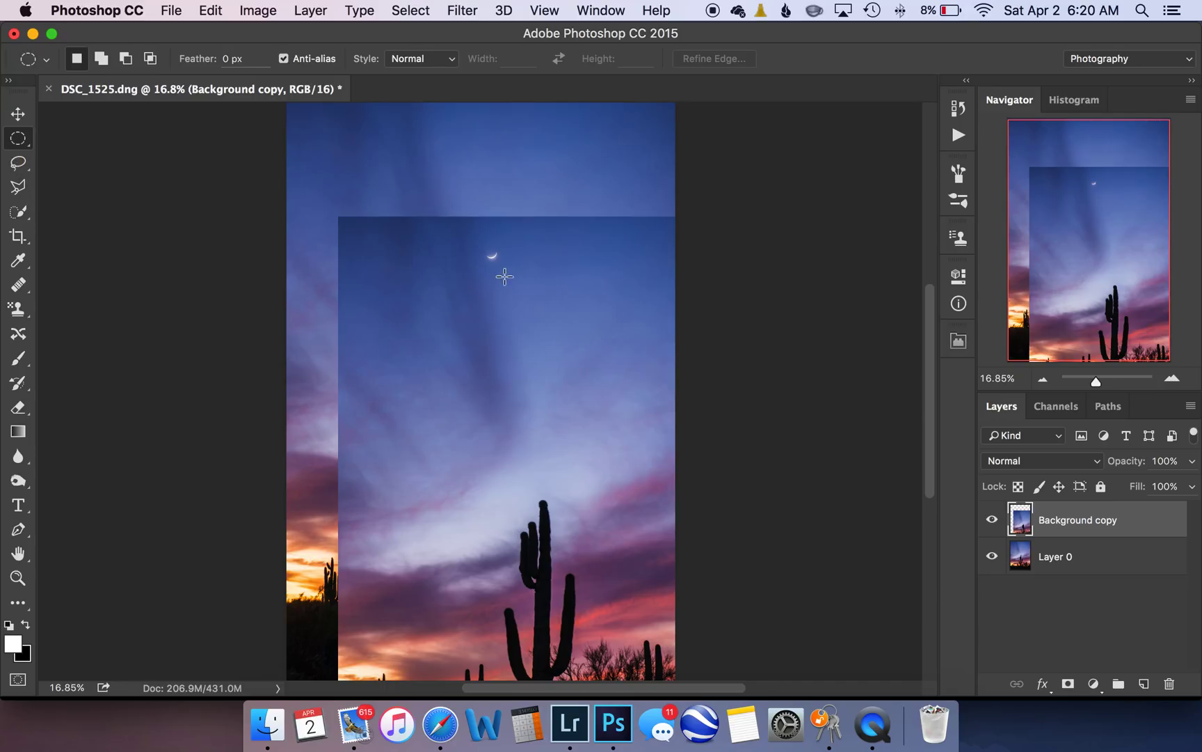
pyautogui.press('z')
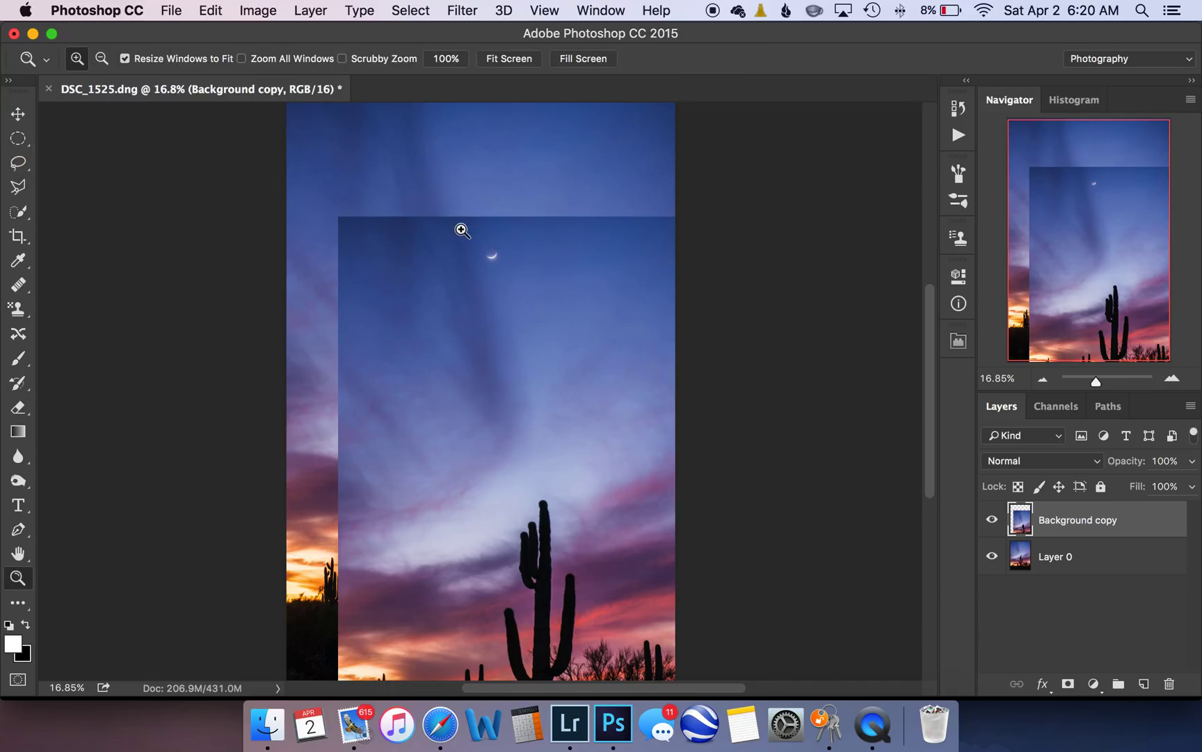
pyautogui.moveTo(453, 230); pyautogui.dragTo(545, 303)
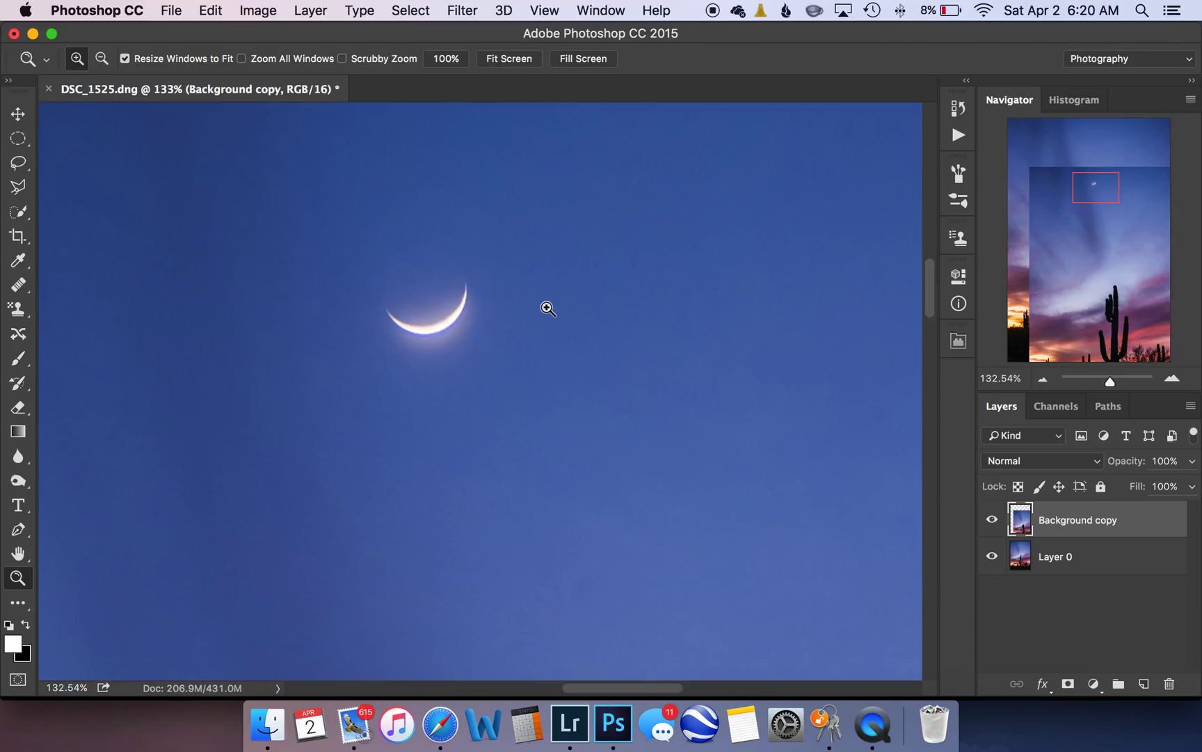
pyautogui.press('m')
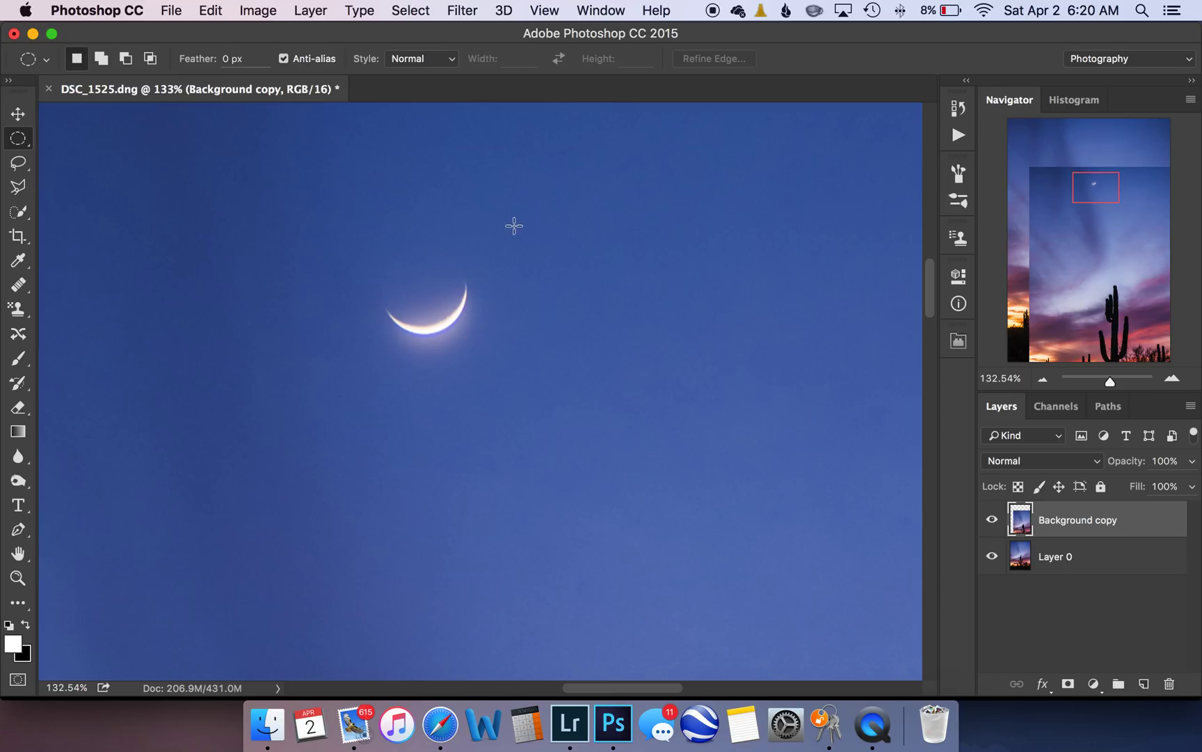
pyautogui.moveTo(521, 212); pyautogui.dragTo(333, 401)
pyautogui.press('z')
pyautogui.rightClick(481, 449)
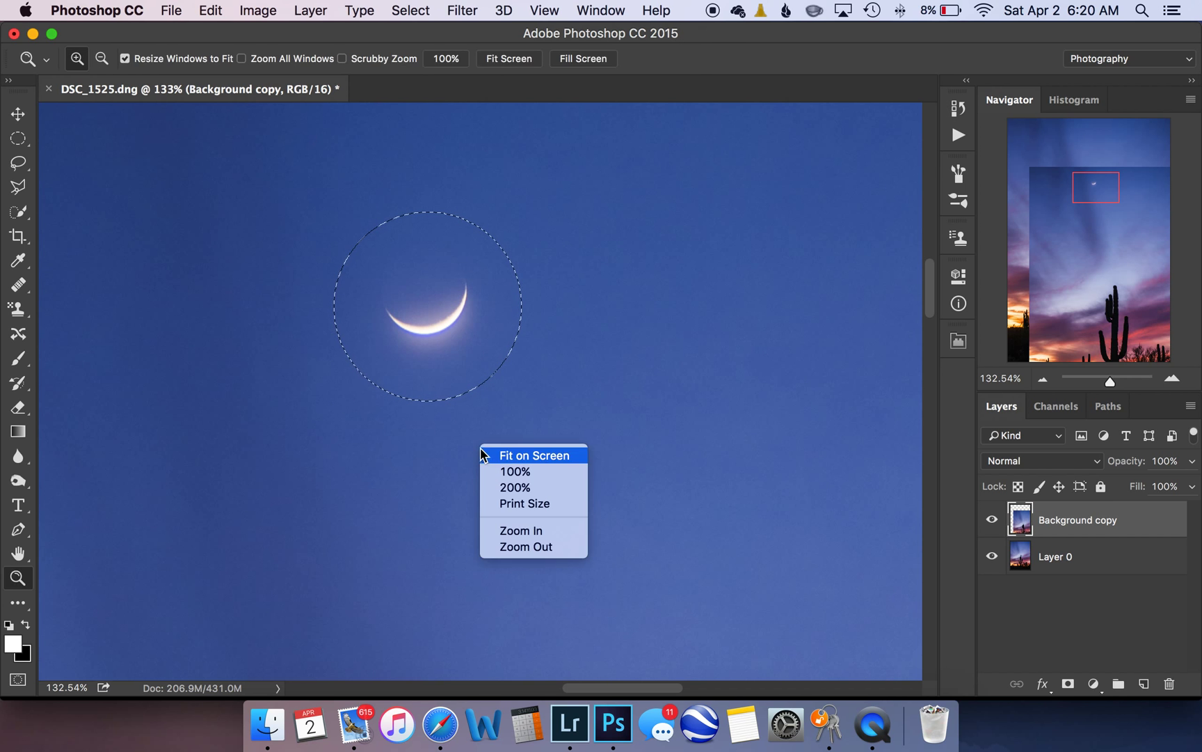
pyautogui.click(491, 455)
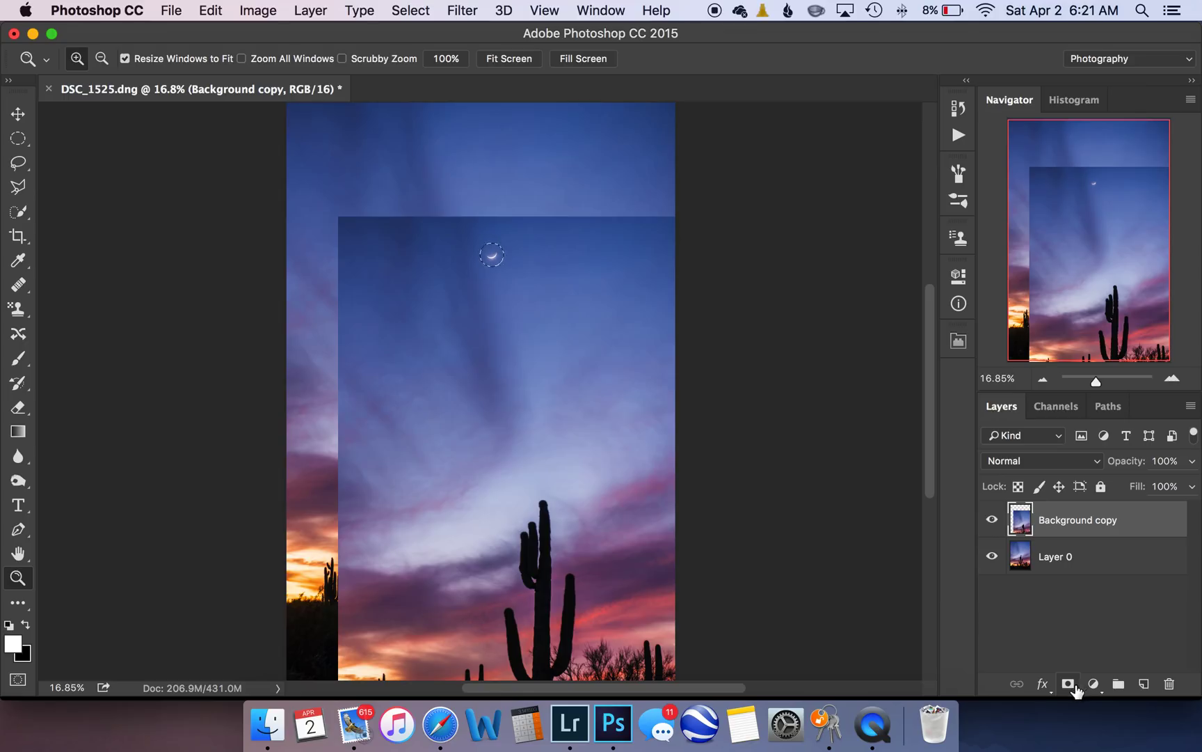
# - Add a layer mask to the Background copy, then toggle the mask-only view to check the moon circle
pyautogui.keyDown('alt'); pyautogui.click(1068, 685); pyautogui.keyUp('alt')
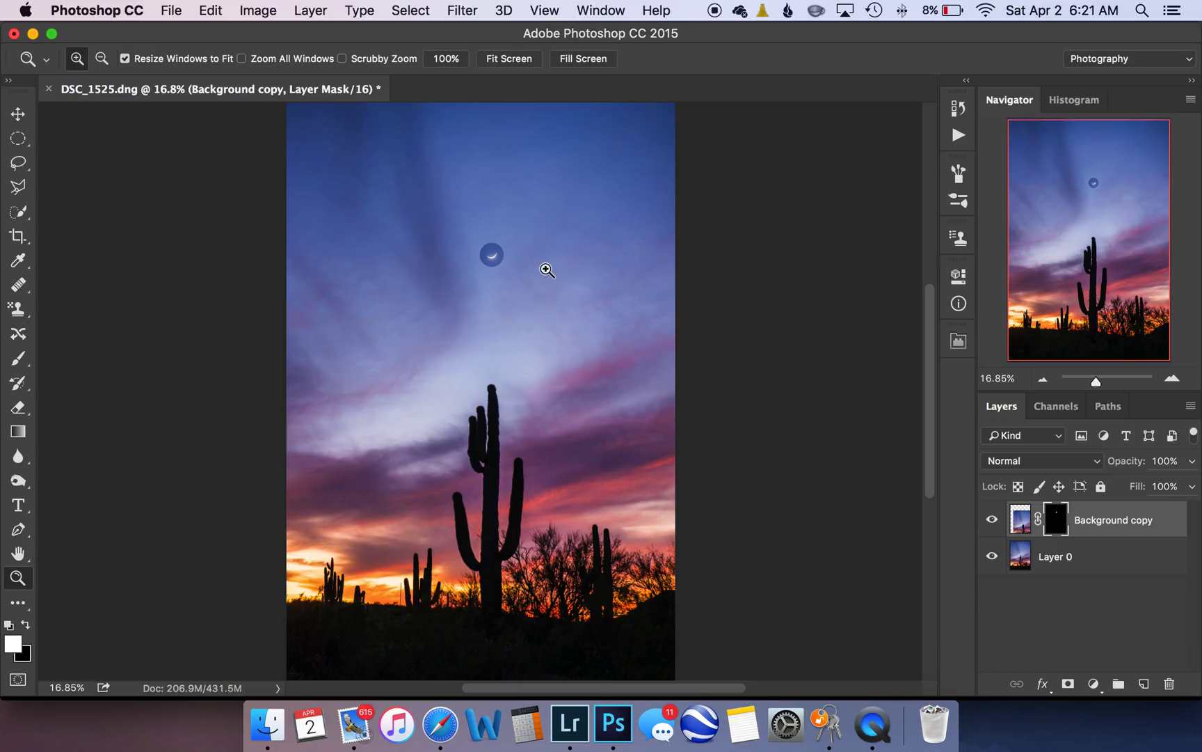
pyautogui.press('alt')
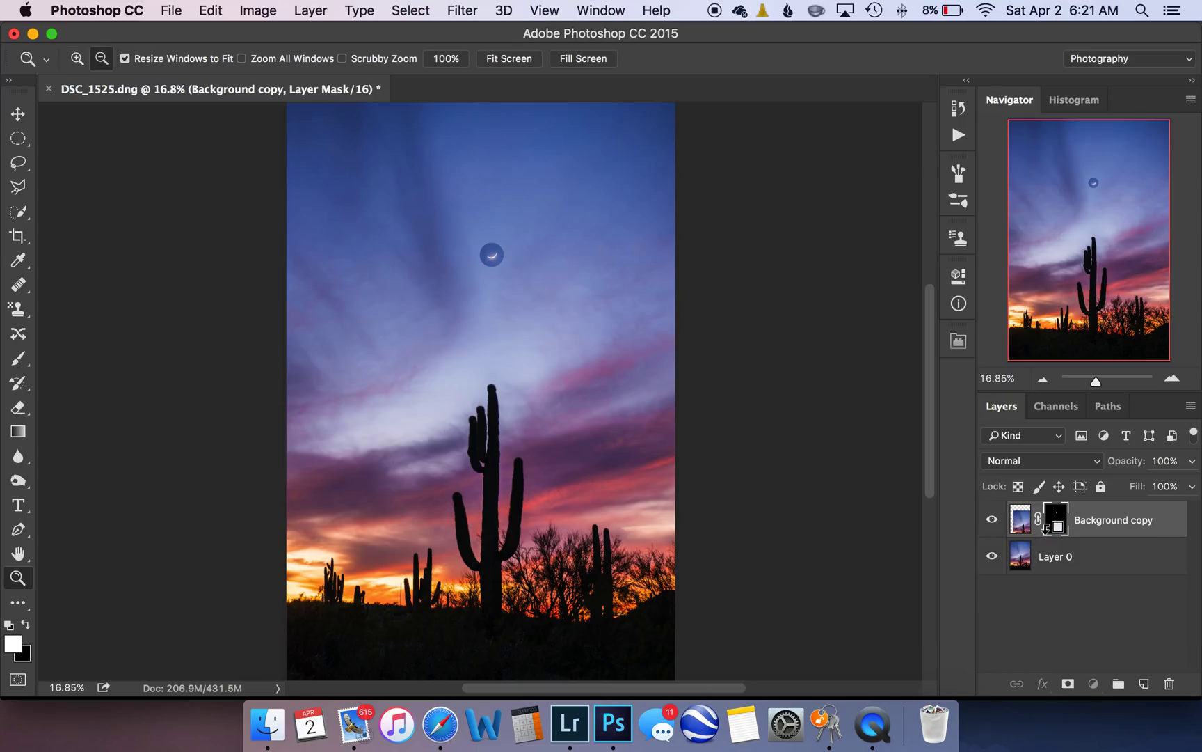
pyautogui.keyDown('alt'); pyautogui.click(1047, 528); pyautogui.keyUp('alt')
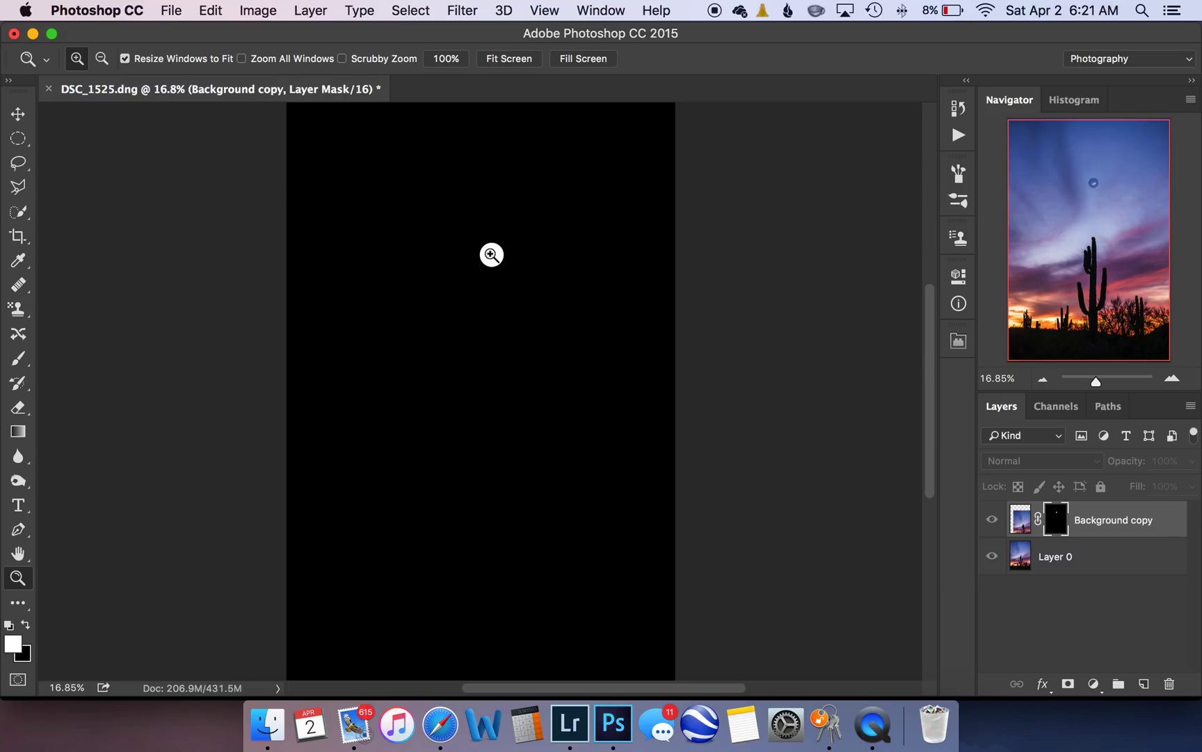
pyautogui.press('alt')
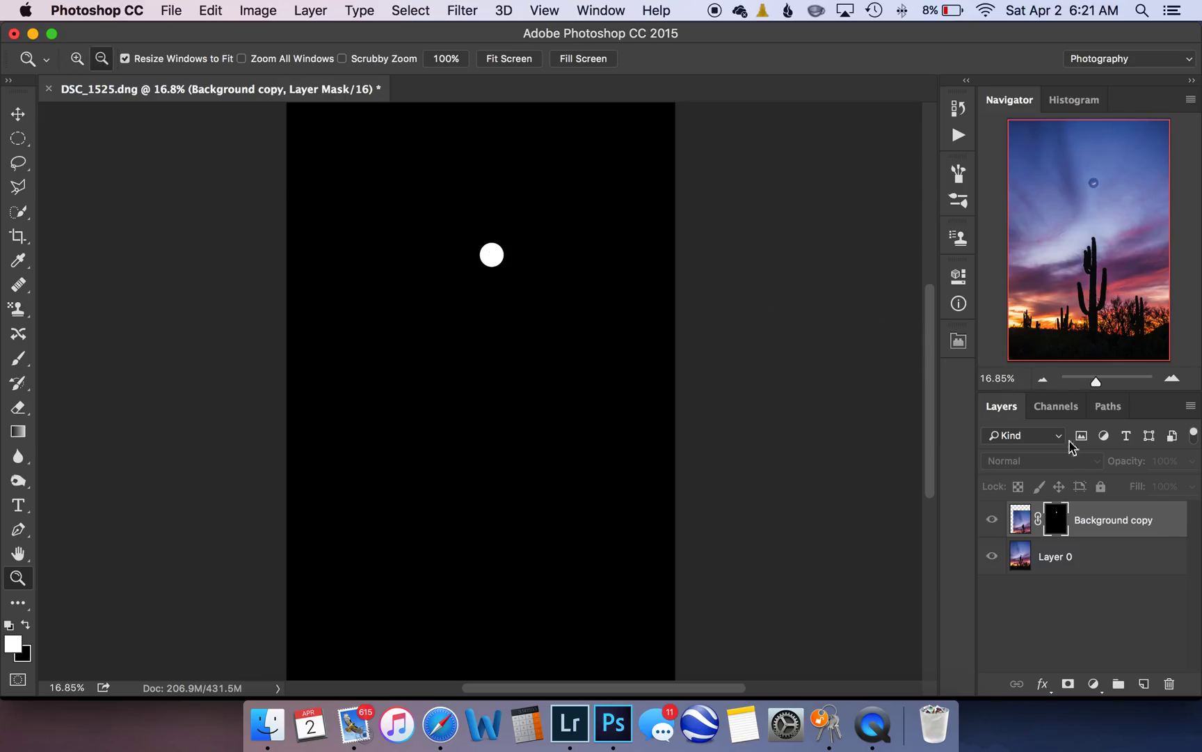
pyautogui.keyDown('alt'); pyautogui.click(1059, 522); pyautogui.keyUp('alt')
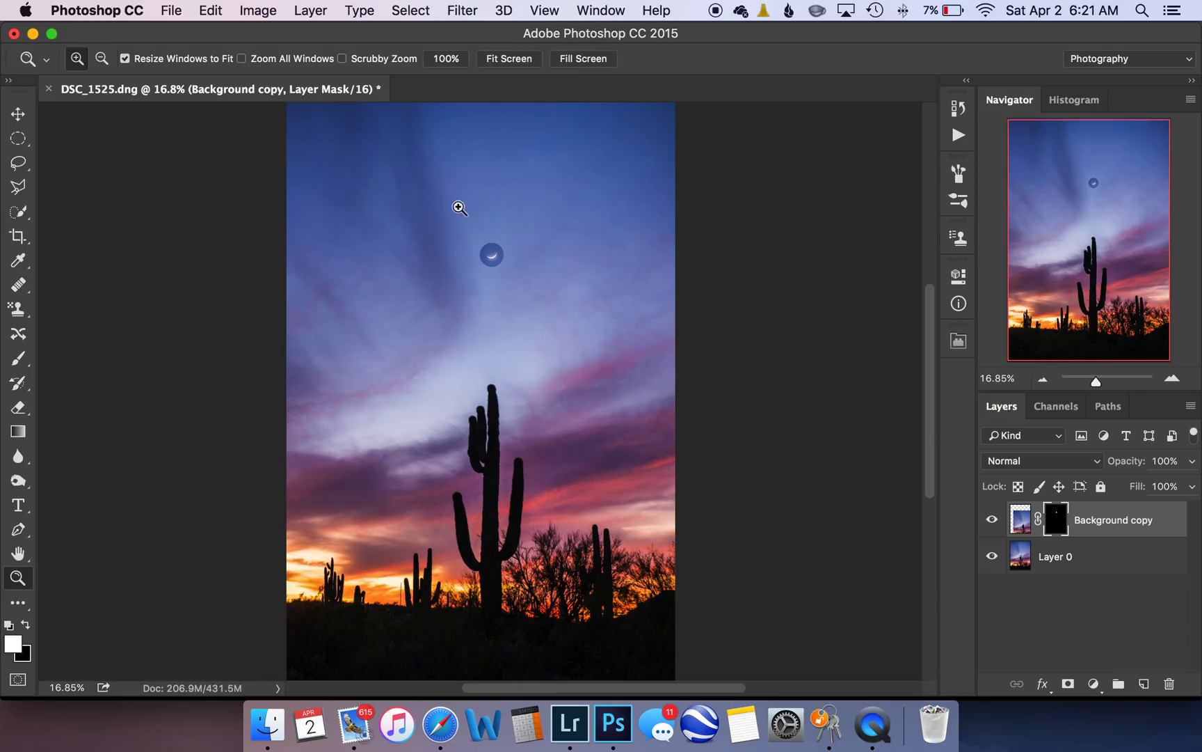
# - Zoom in on the moon, target the Background copy's image thumbnail, and show the Channels list
pyautogui.moveTo(455, 210); pyautogui.dragTo(545, 304)
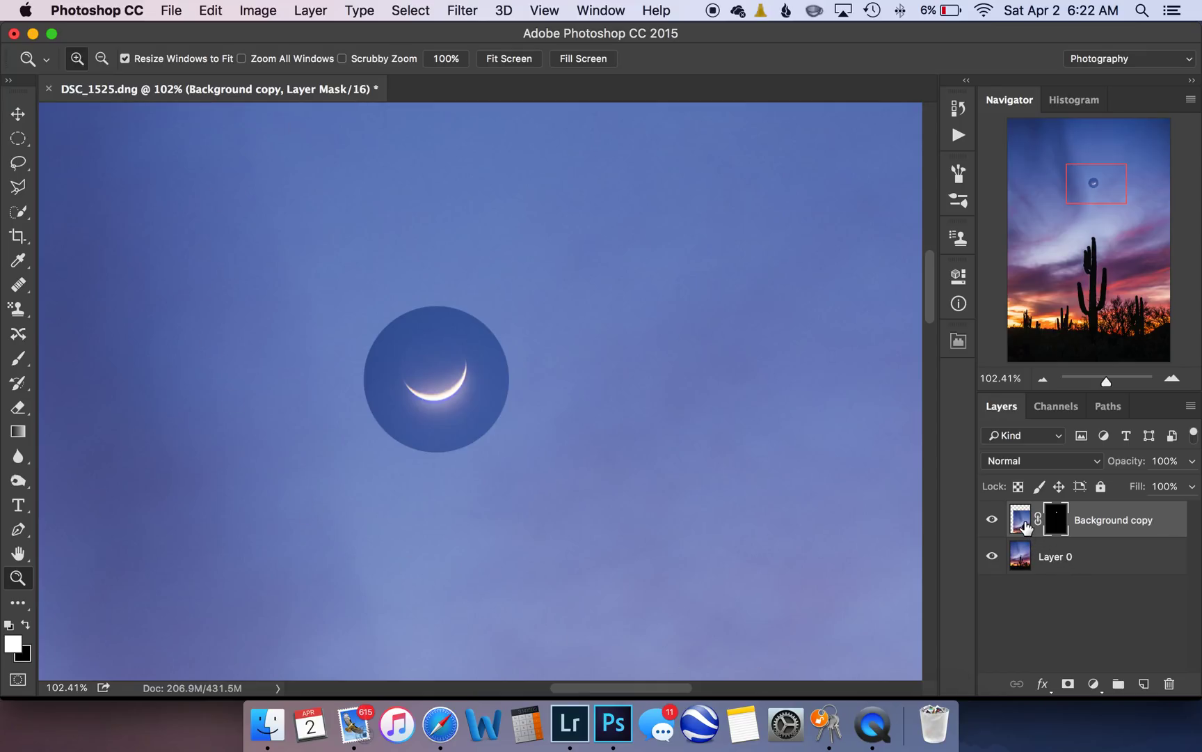
pyautogui.click(1022, 519)
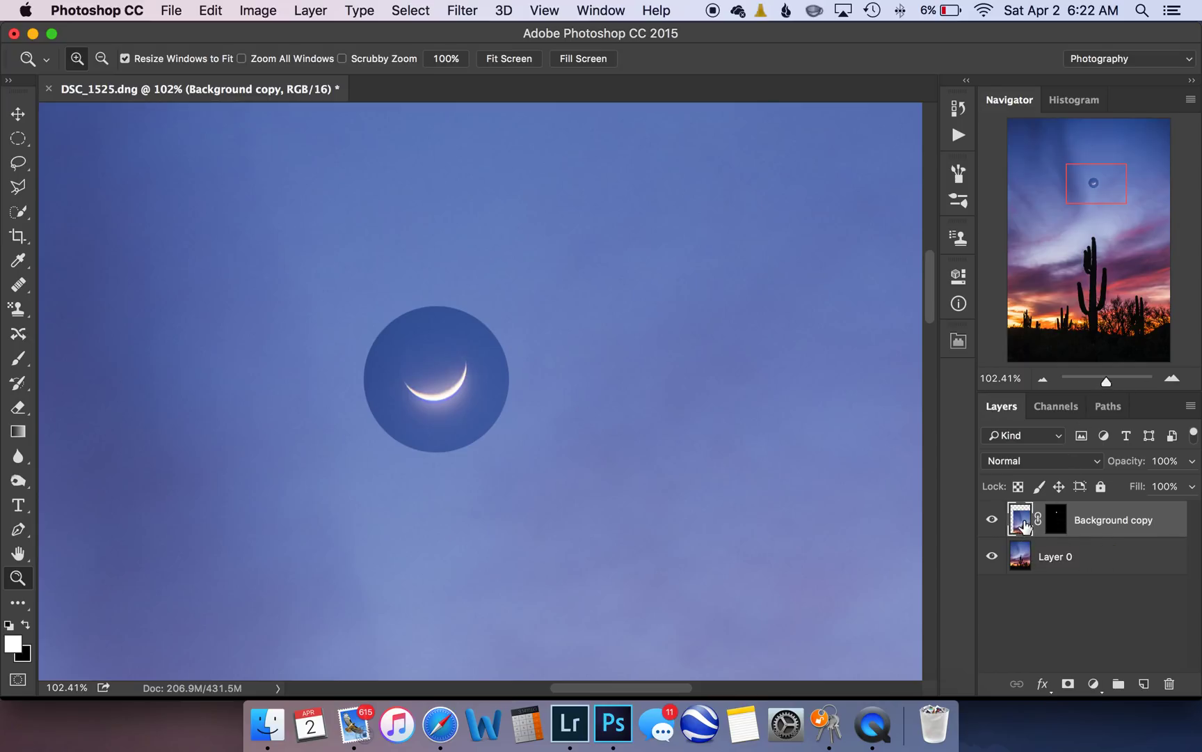
pyautogui.click(1052, 410)
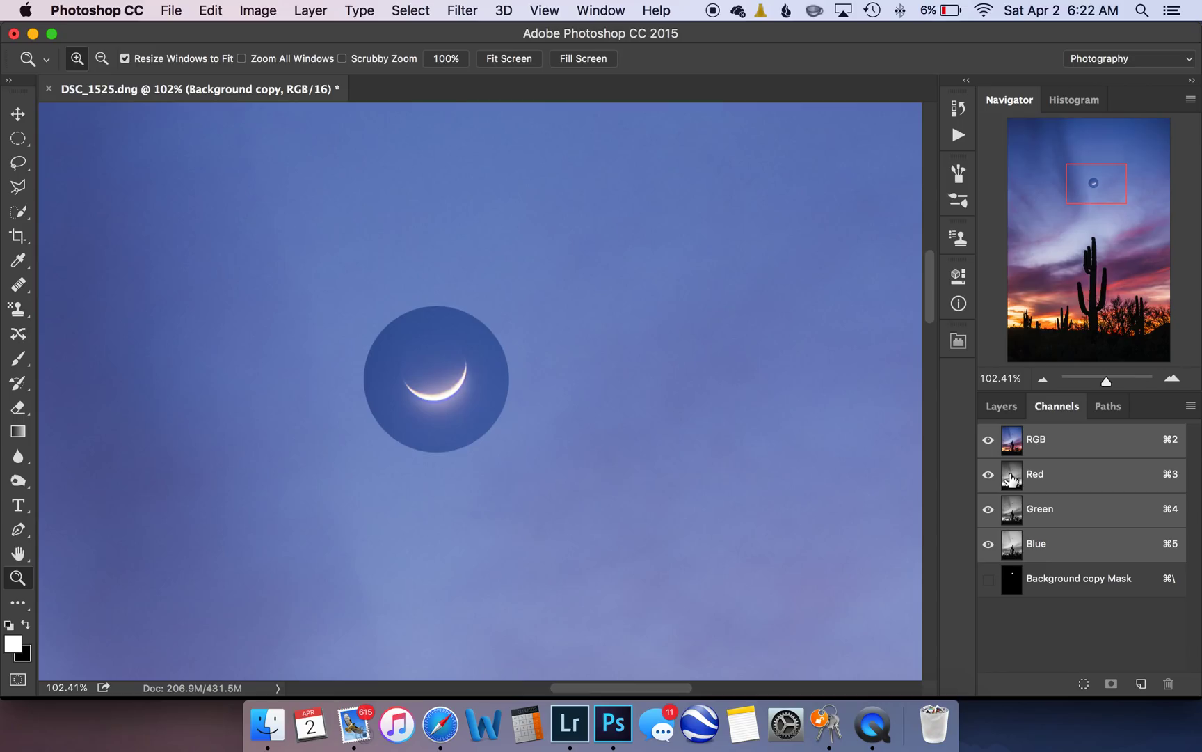
# - Isolate the Red channel and pull its Levels midtone slider left to about 1.84
pyautogui.click(1011, 479)
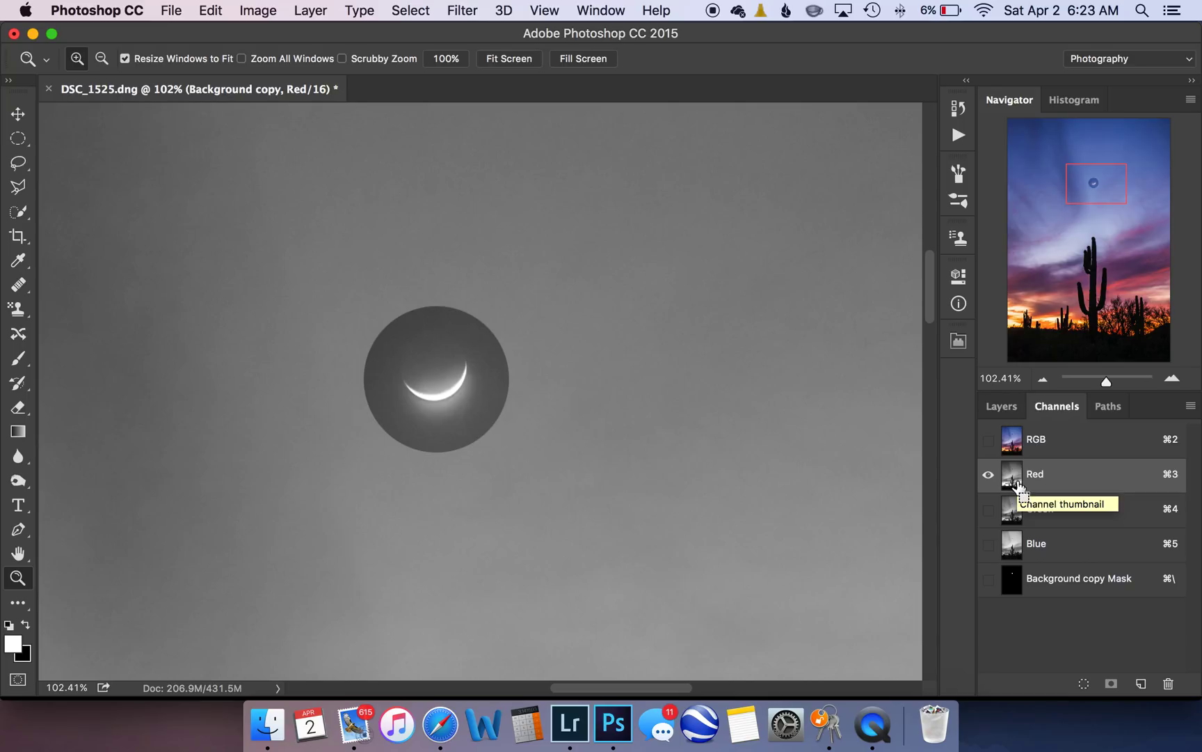
pyautogui.press('super+l')
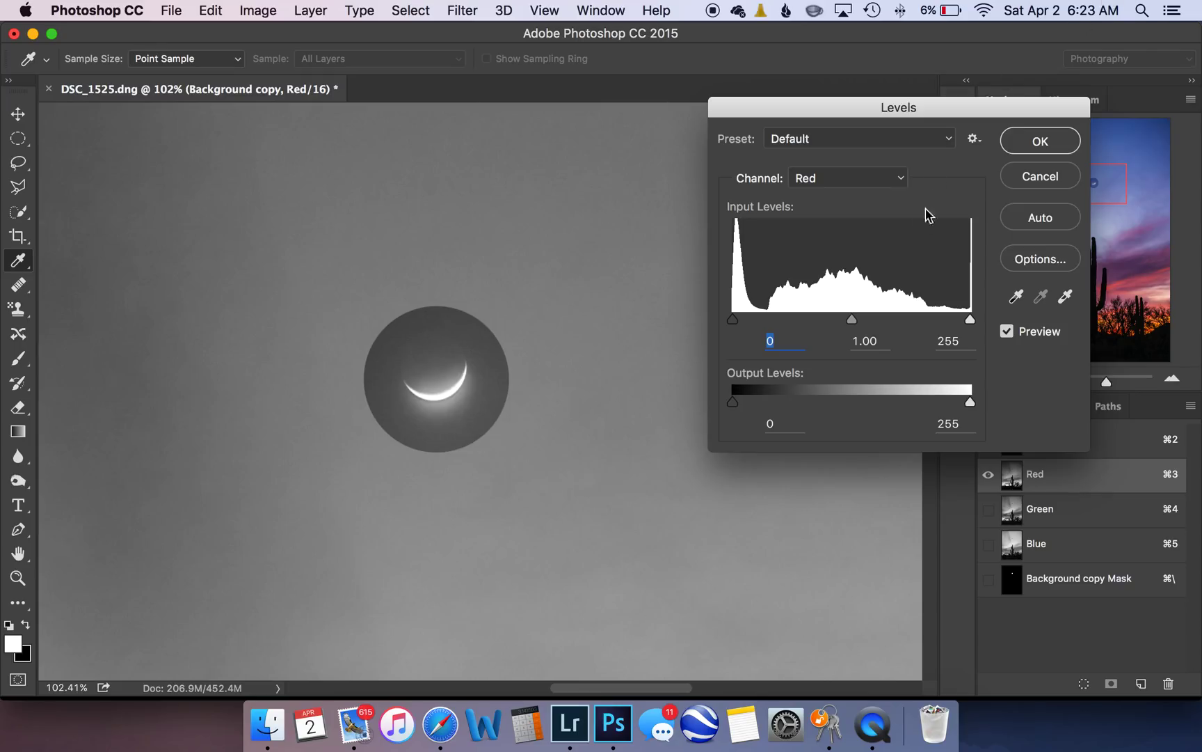
pyautogui.moveTo(852, 110); pyautogui.dragTo(851, 111)
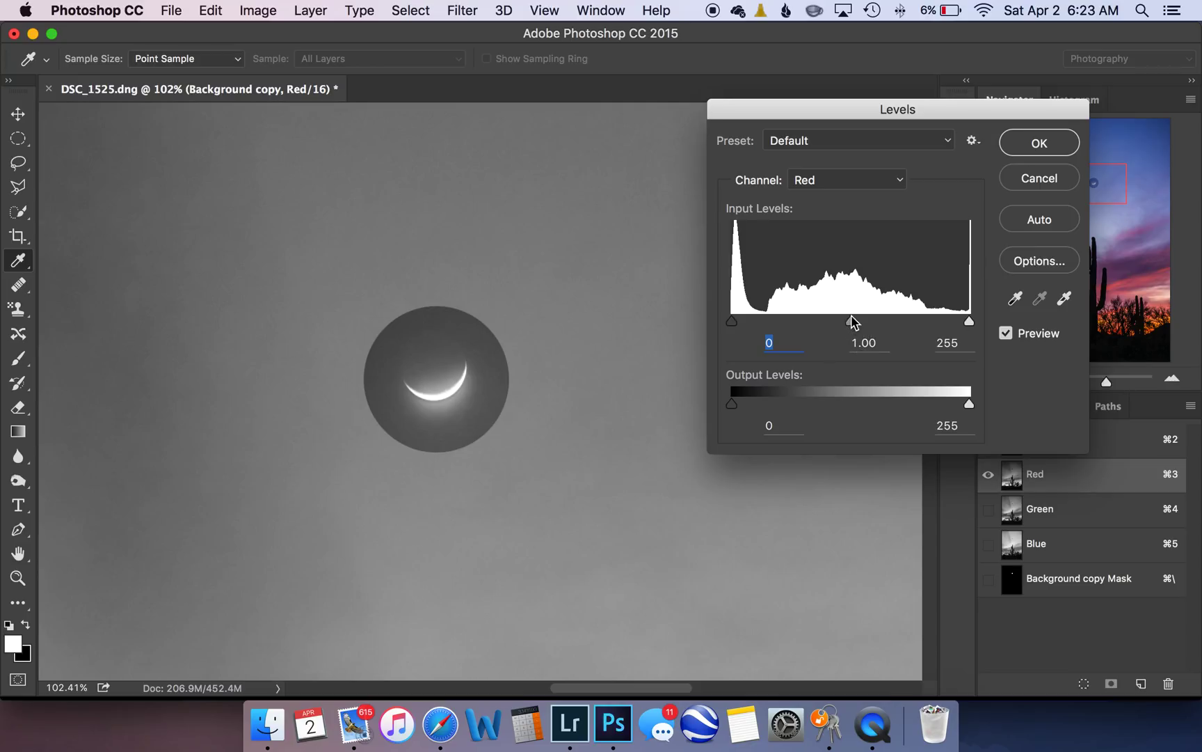
pyautogui.moveTo(851, 314); pyautogui.dragTo(804, 322)
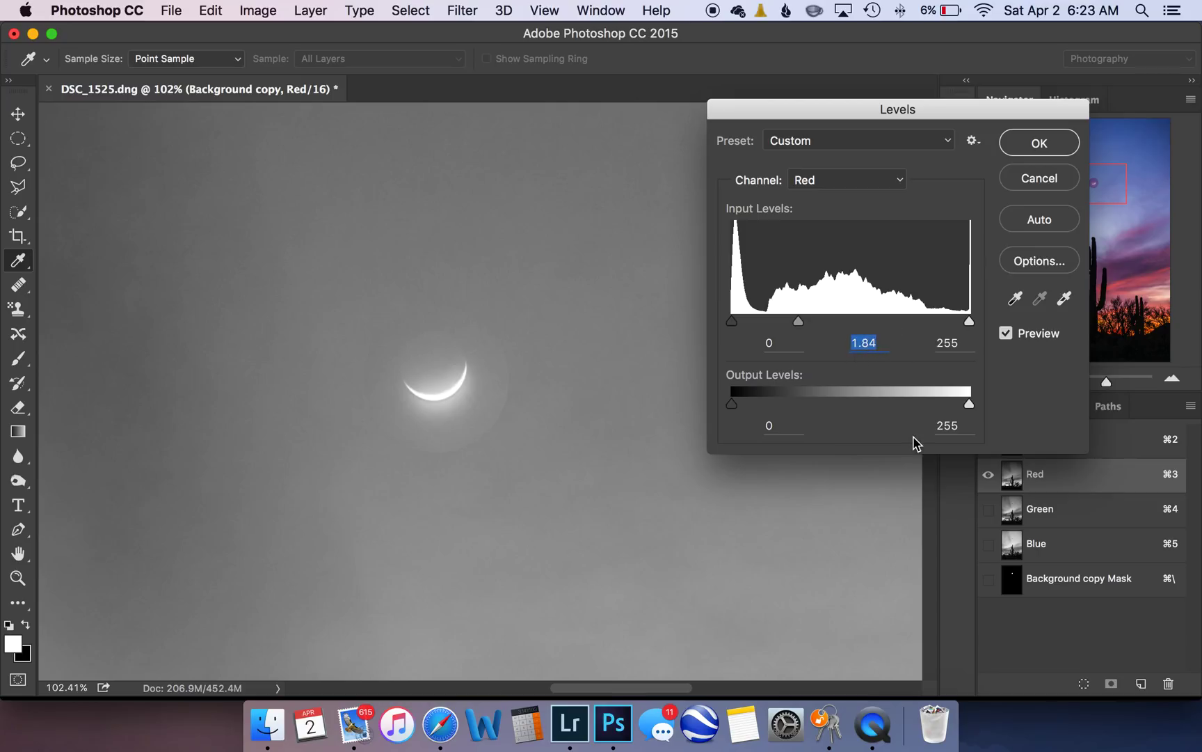
# - Fine-tune the Red channel Levels midtone gamma to 1.86 and apply the correction
pyautogui.press('Down')
pyautogui.press('Up')
pyautogui.press('Down')
pyautogui.hotkey('shift', 'Down')
pyautogui.hotkey('shift', 'Down')
pyautogui.hotkey('shift', 'Down')
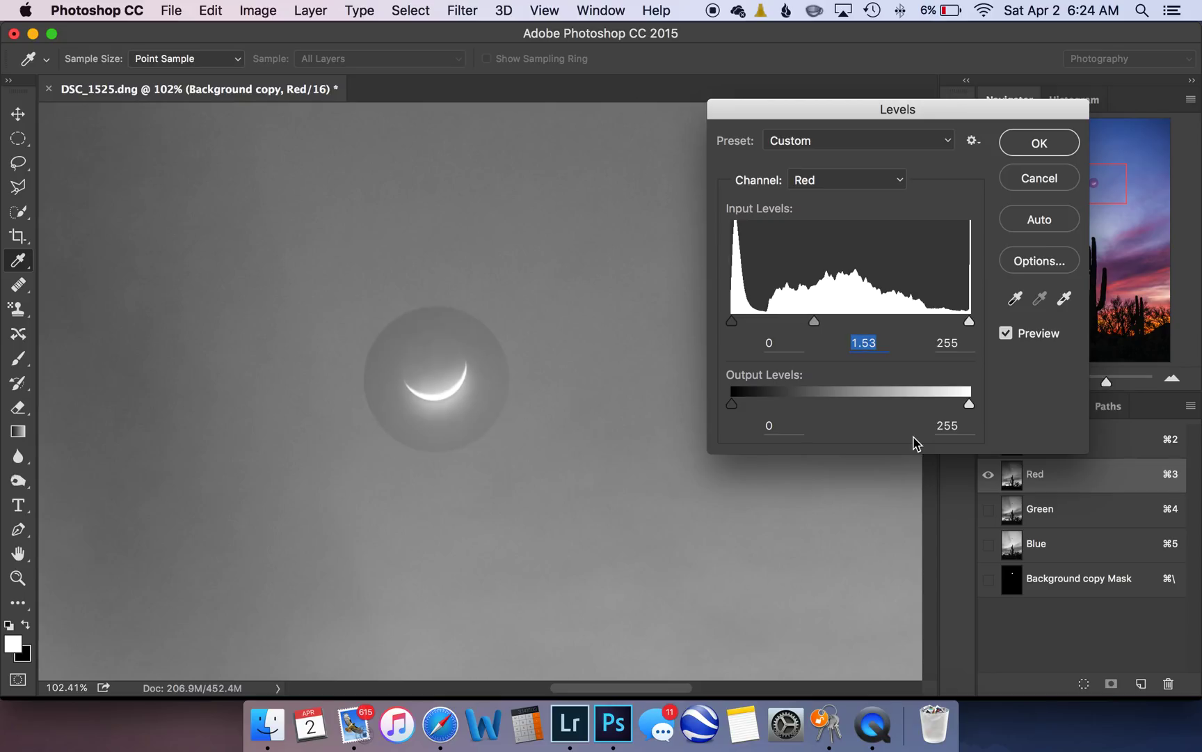
pyautogui.hotkey('shift', 'Down')
pyautogui.hotkey('shift', 'Up')
pyautogui.hotkey('shift', 'Up')
pyautogui.hotkey('shift', 'Up')
pyautogui.press('Up')
pyautogui.press('Up')
pyautogui.press('Up')
pyautogui.press('Up')
pyautogui.press('Up')
pyautogui.press('Up')
pyautogui.press('Up')
pyautogui.press('Up')
pyautogui.press('Up')
pyautogui.press('Up')
pyautogui.press('Up')
pyautogui.press('Up')
pyautogui.press('Up')
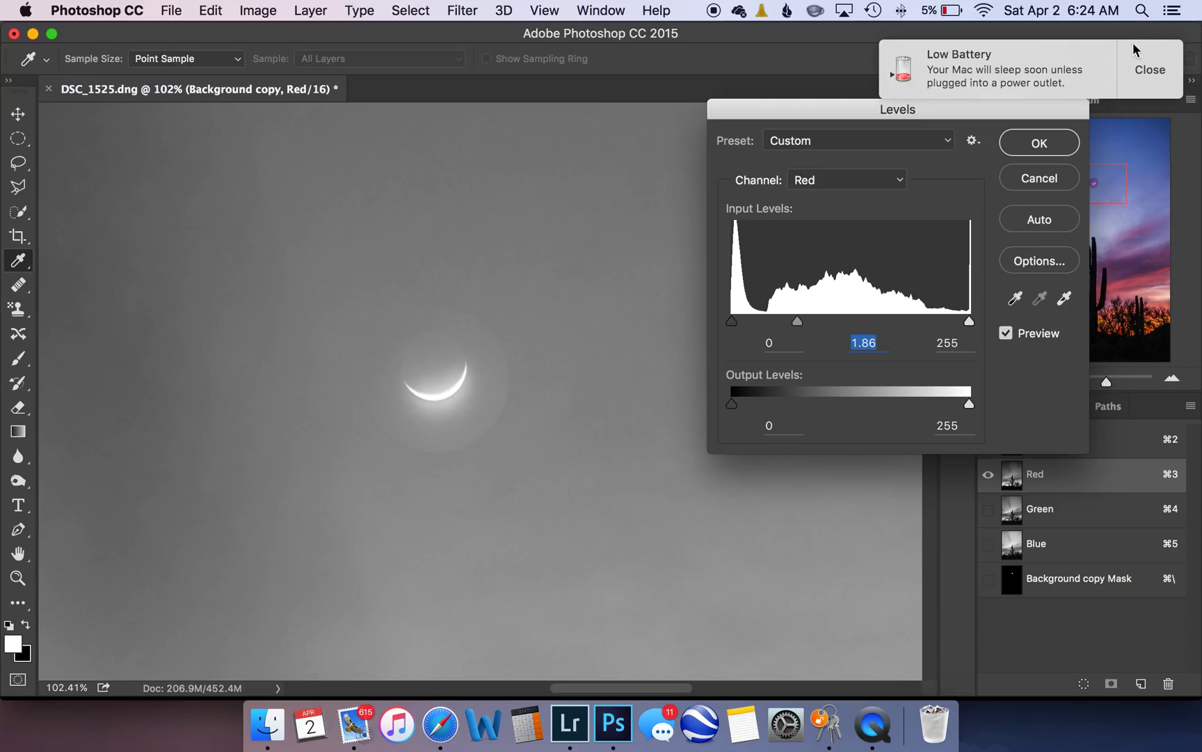
pyautogui.click(1149, 68)
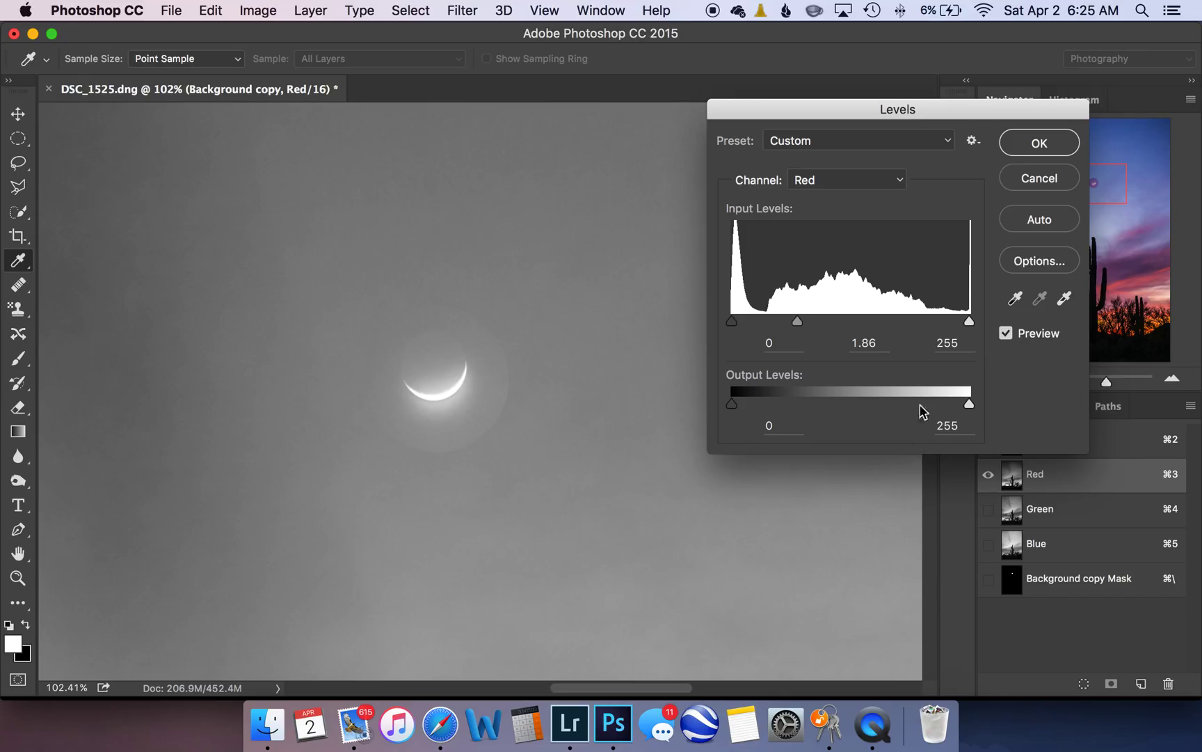
pyautogui.click(1039, 143)
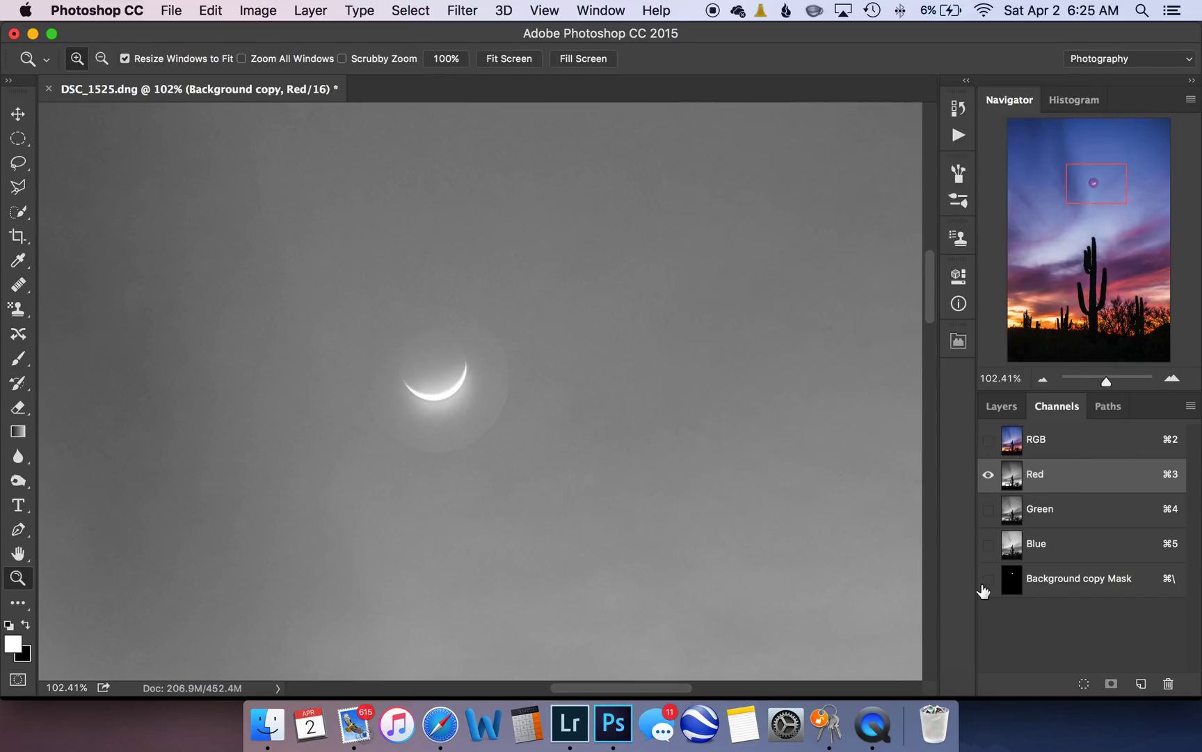
# - Raise the Green channel's Levels midtone gamma to 1.71 and apply it
pyautogui.click(1016, 523)
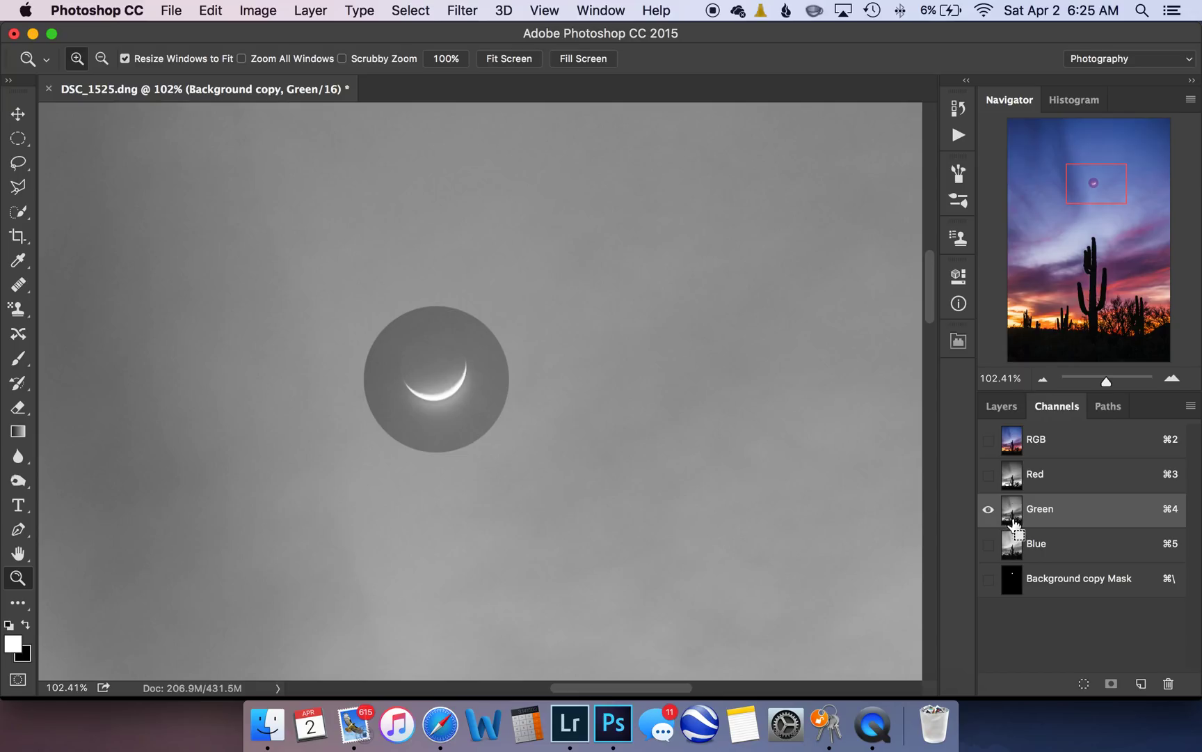
pyautogui.press('super+l')
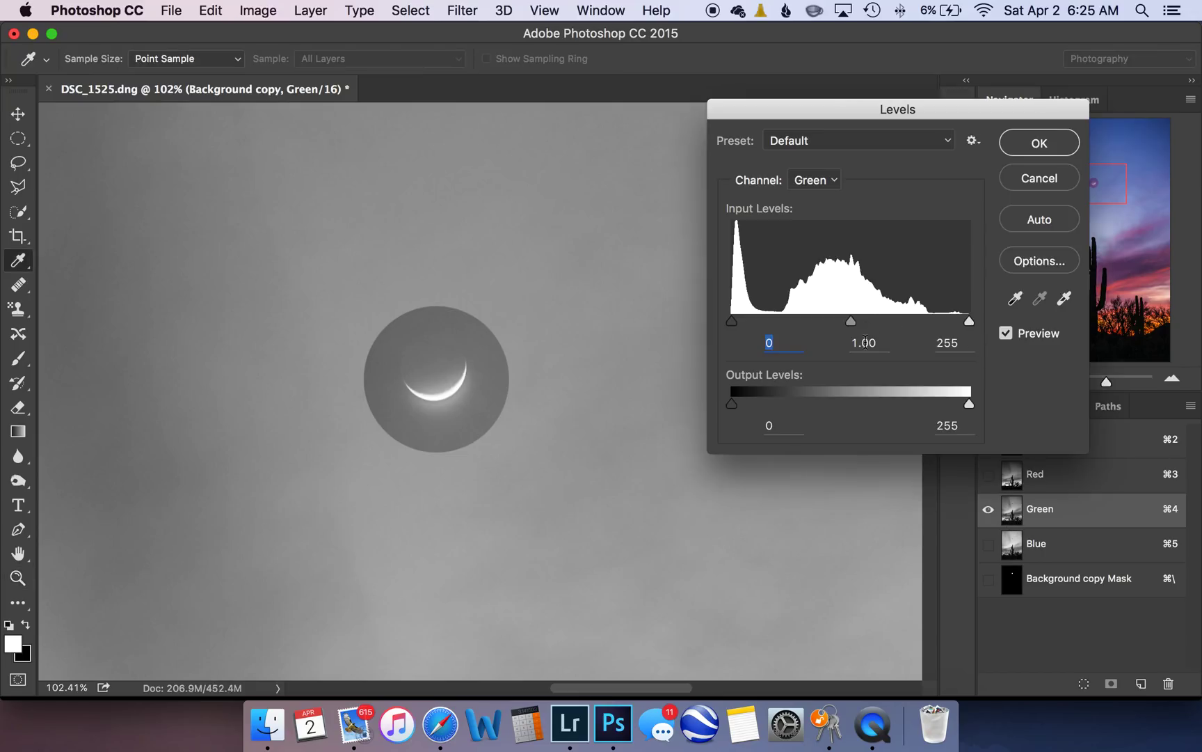
pyautogui.doubleClick(865, 343)
pyautogui.hotkey('shift', 'Up')
pyautogui.hotkey('shift', 'Up')
pyautogui.hotkey('shift', 'Up')
pyautogui.hotkey('shift', 'Up')
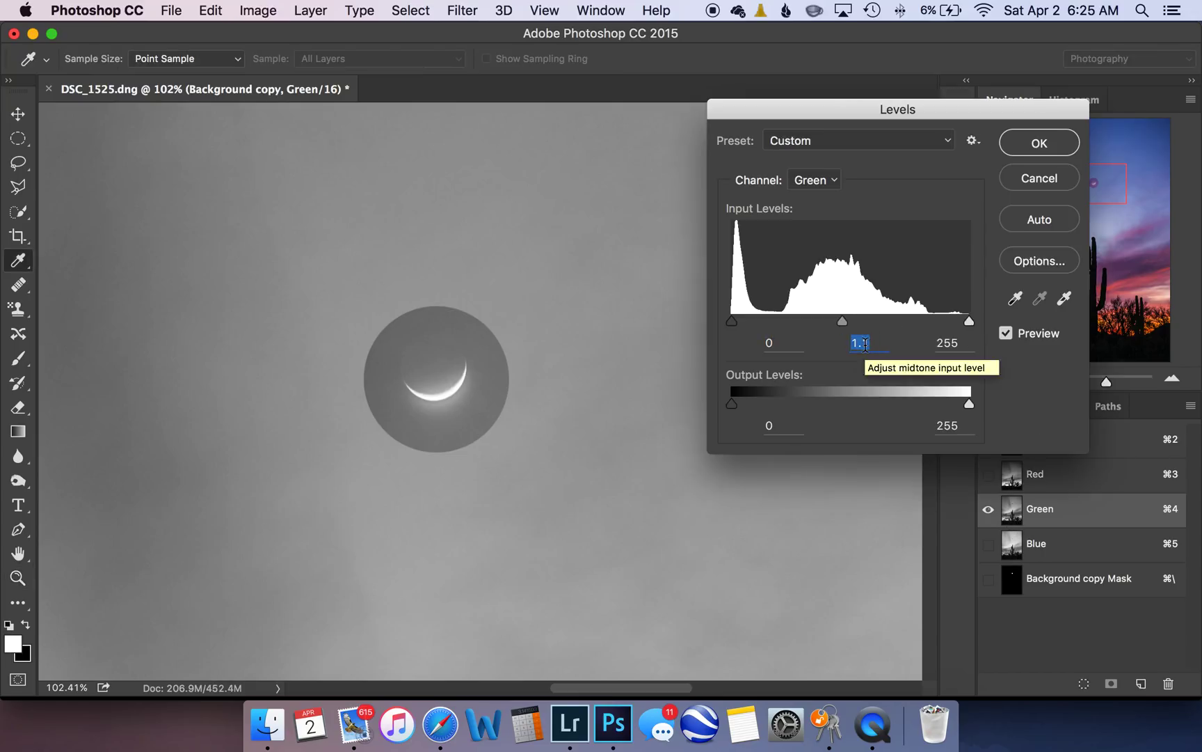
pyautogui.hotkey('shift', 'Up')
pyautogui.hotkey('shift', 'Up')
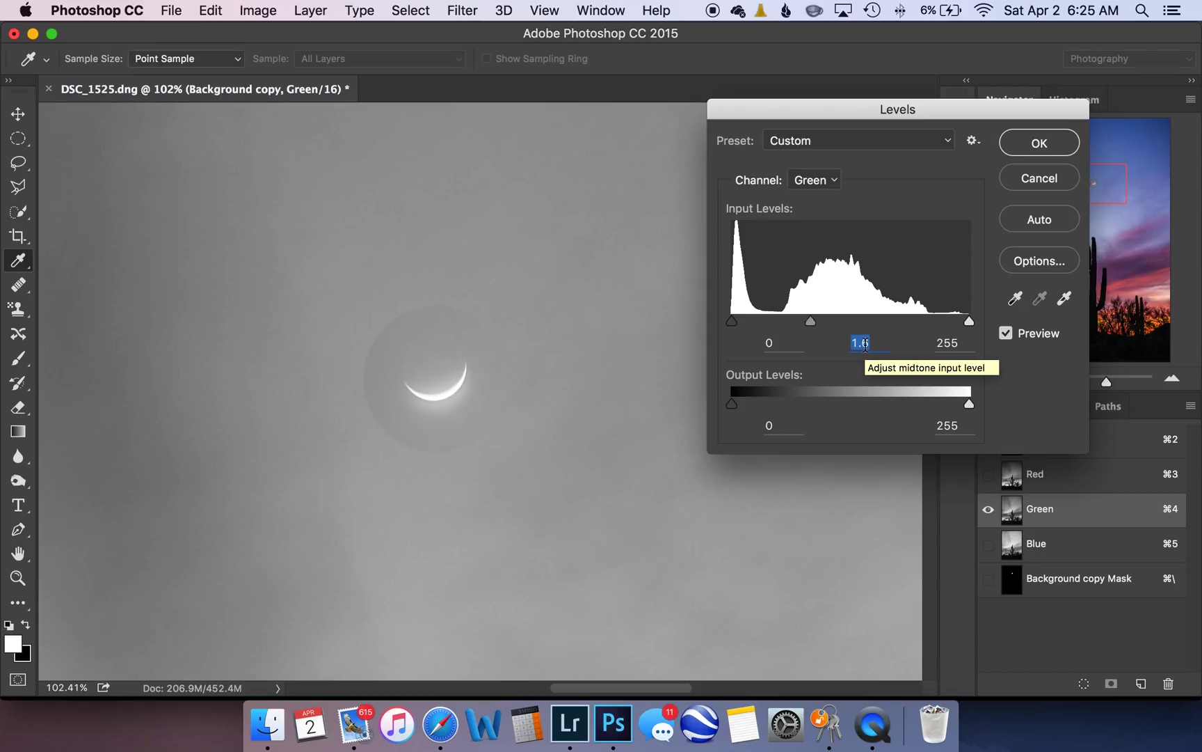
pyautogui.hotkey('shift', 'Up')
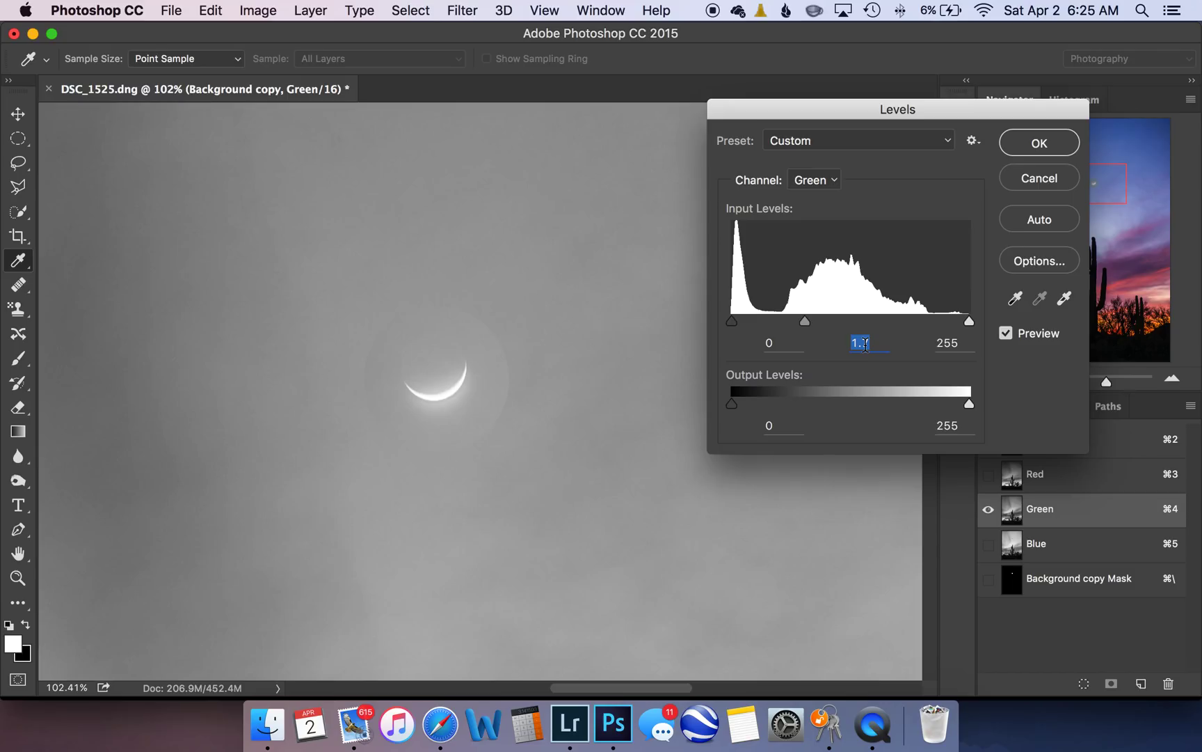
pyautogui.press('Up')
pyautogui.click(1059, 142)
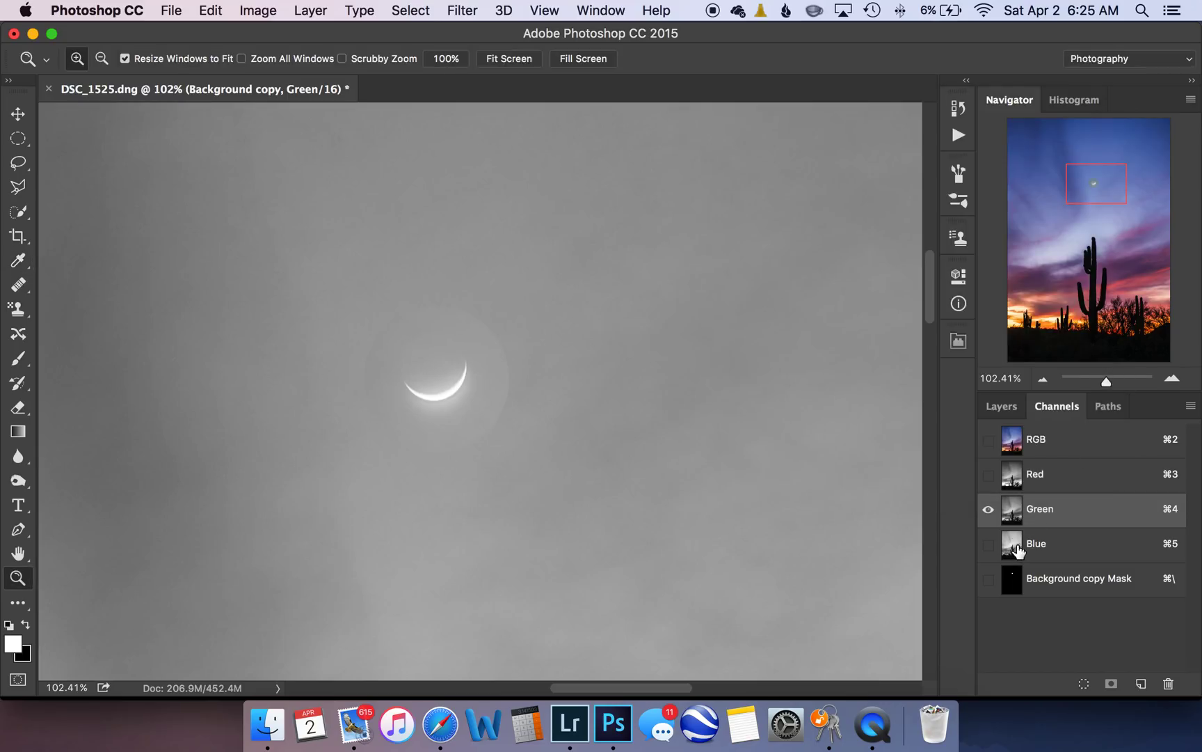
# - Set the Blue channel's Levels midtone gamma to 1.82, apply it, and return to the RGB composite
pyautogui.click(1018, 550)
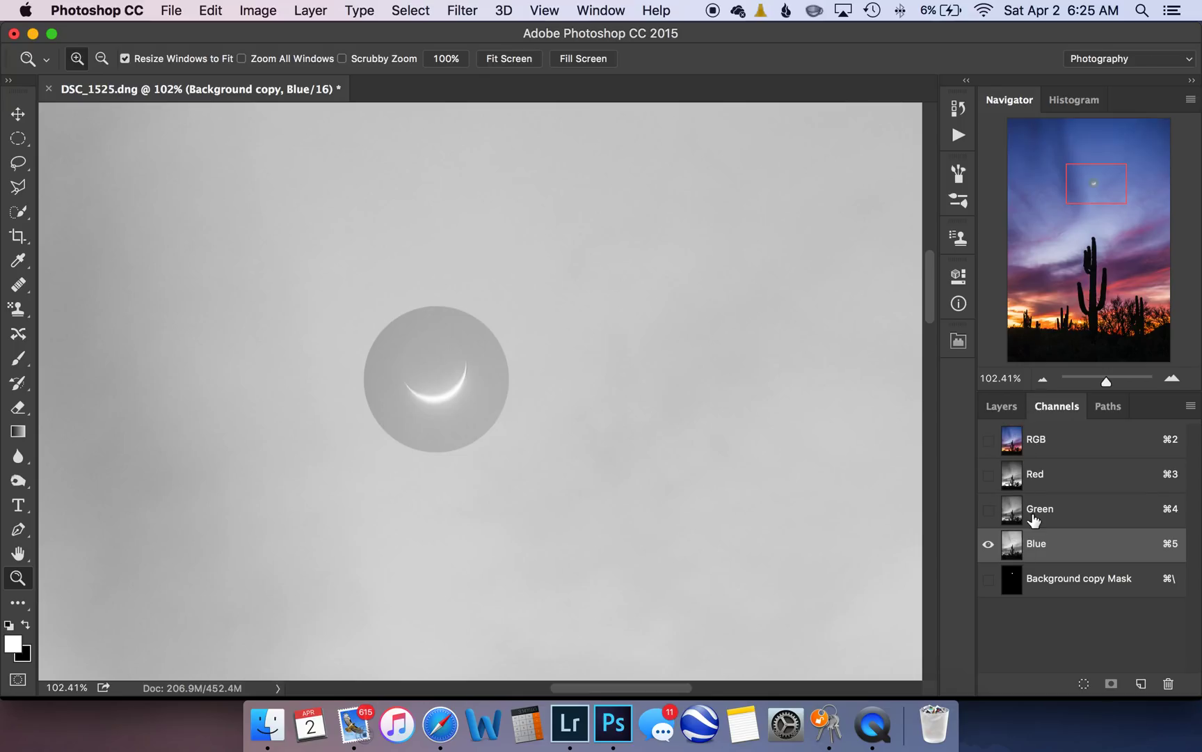
pyautogui.press('super+l')
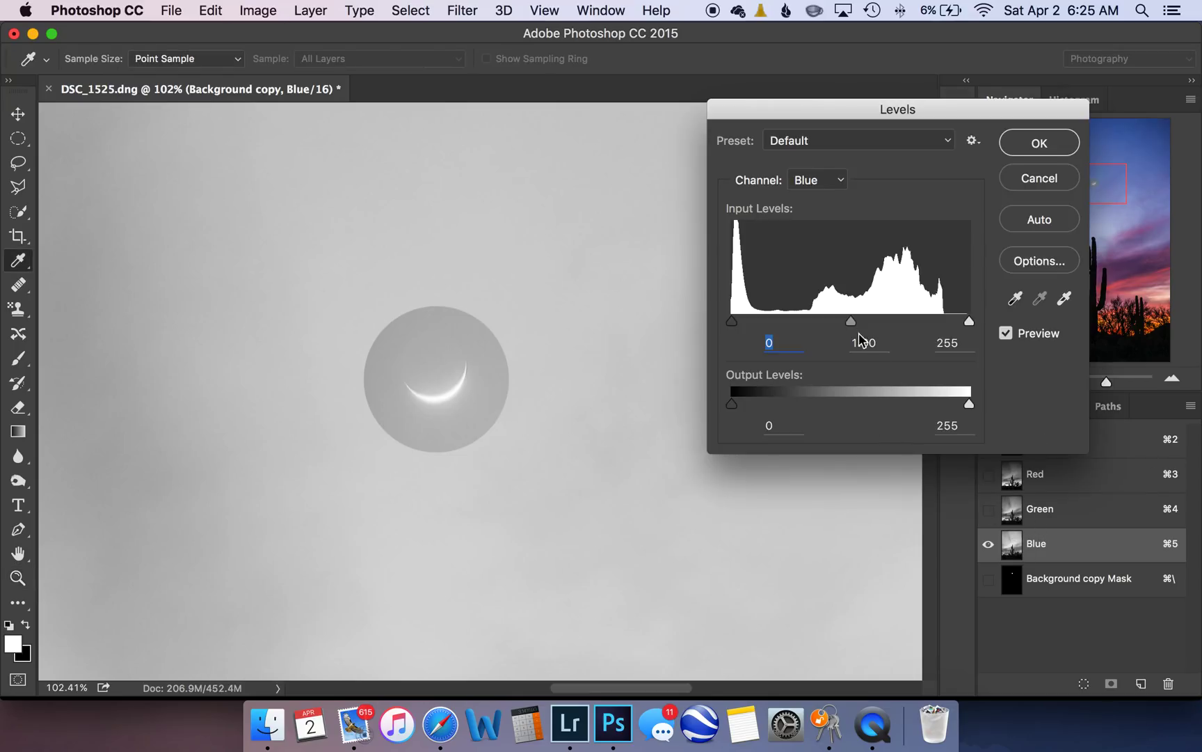
pyautogui.doubleClick(861, 339)
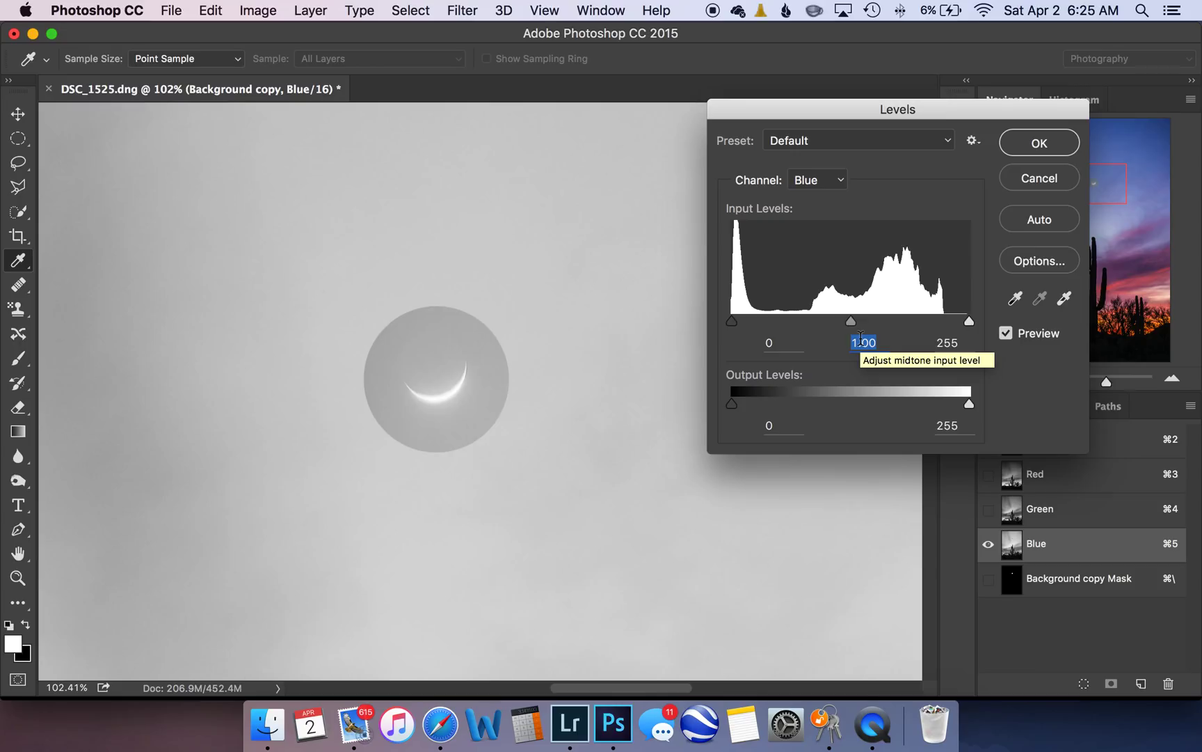
pyautogui.hotkey('shift', 'Down')
pyautogui.hotkey('shift', 'Down')
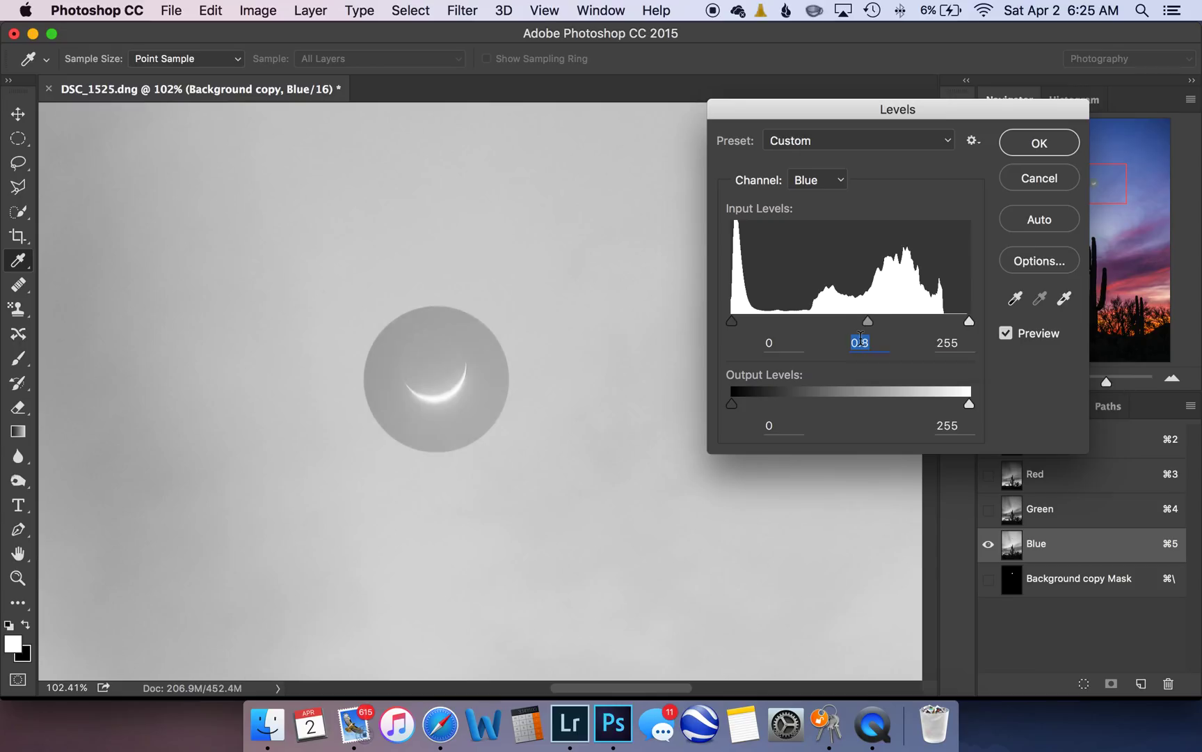
pyautogui.hotkey('shift', 'Up')
pyautogui.hotkey('shift', 'Up')
pyautogui.hotkey('shift', 'Up')
pyautogui.hotkey('shift', 'Up')
pyautogui.hotkey('shift', 'Up')
pyautogui.hotkey('shift', 'Up')
pyautogui.hotkey('shift', 'Up')
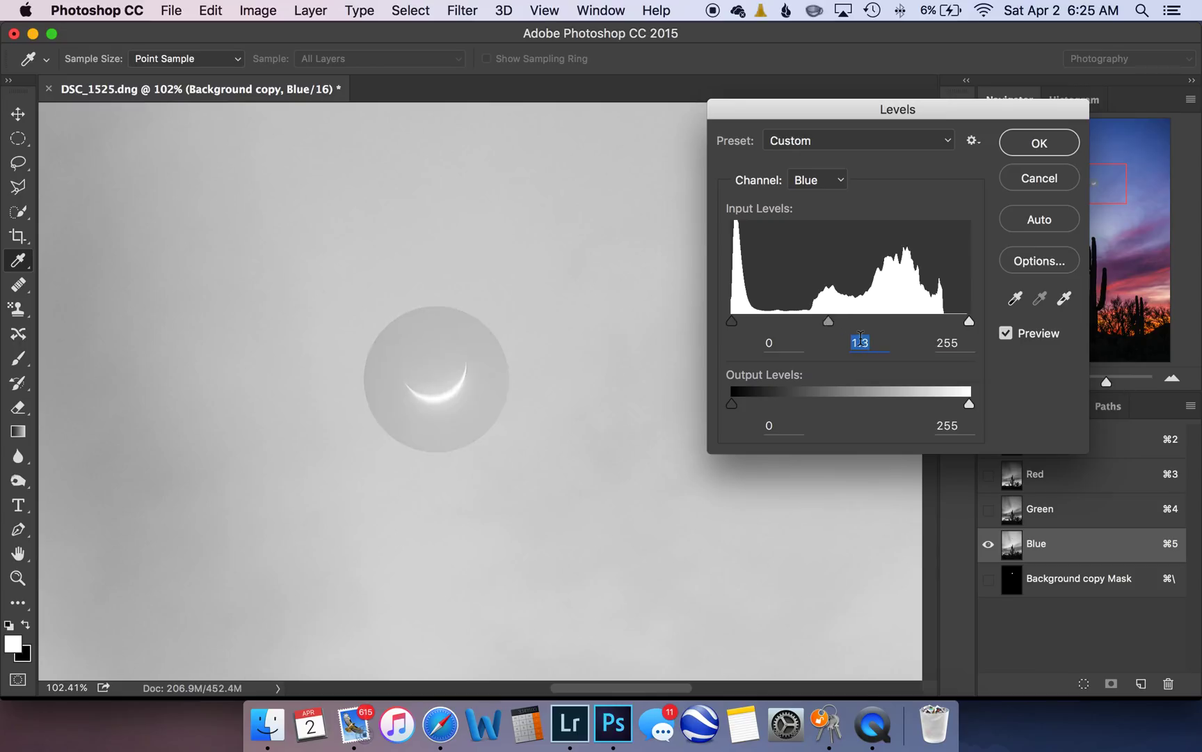
pyautogui.hotkey('shift', 'Up')
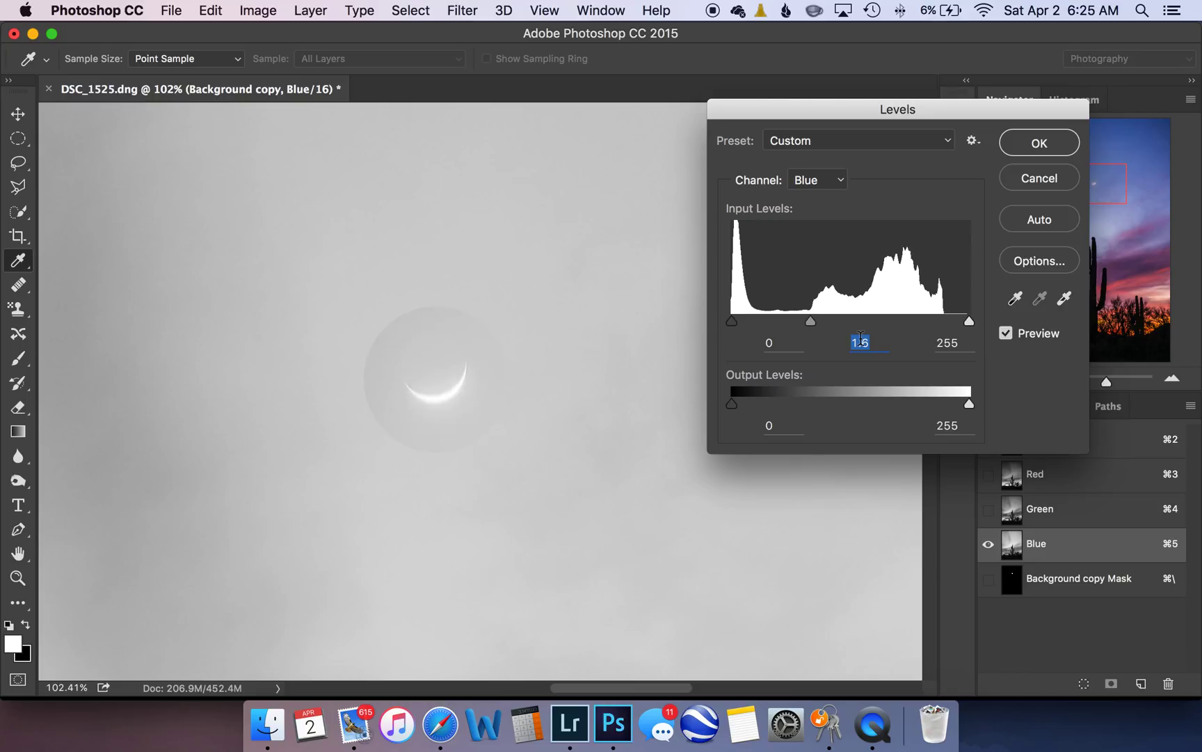
pyautogui.hotkey('shift', 'Up')
pyautogui.hotkey('shift', 'Up')
pyautogui.press('Up')
pyautogui.press('Up')
pyautogui.click(1021, 147)
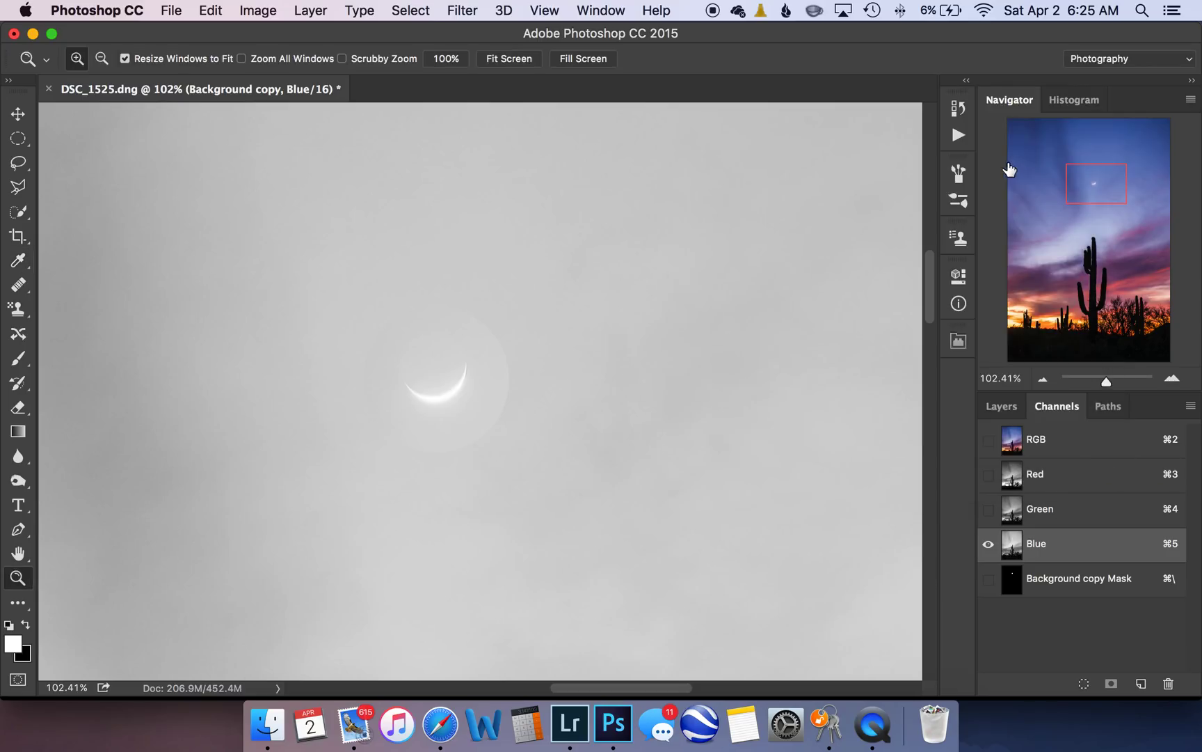
pyautogui.click(1024, 593)
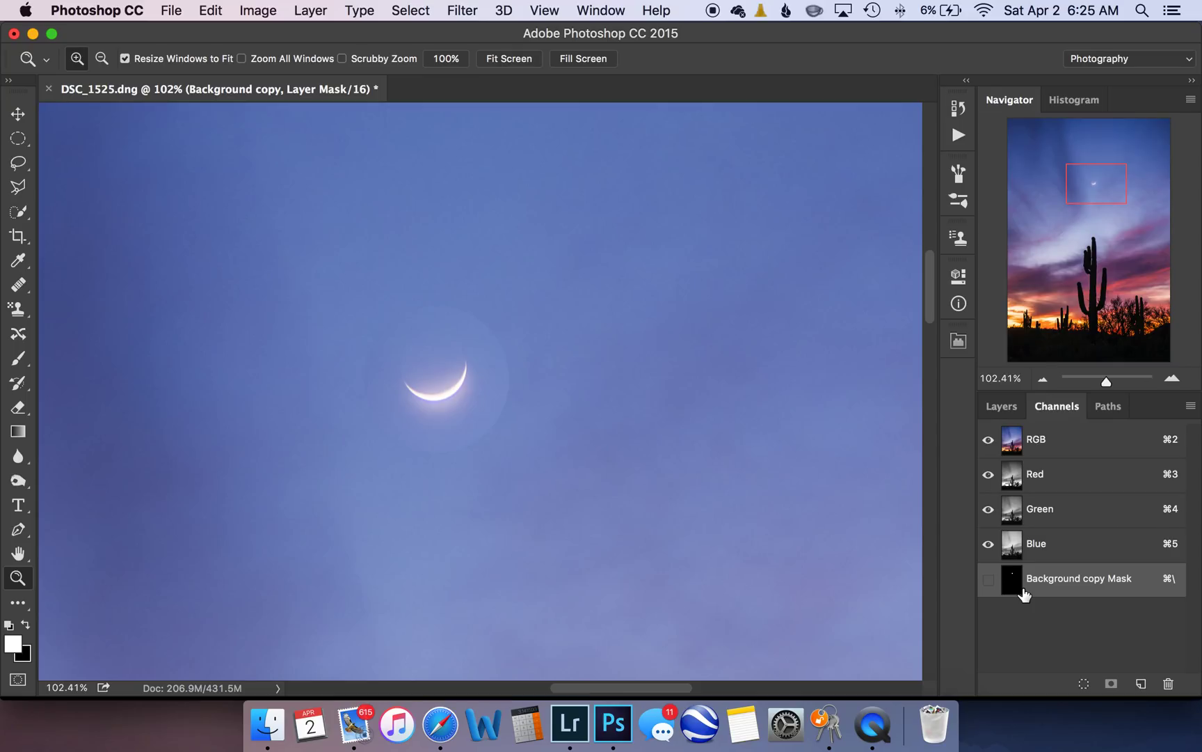
pyautogui.click(1012, 451)
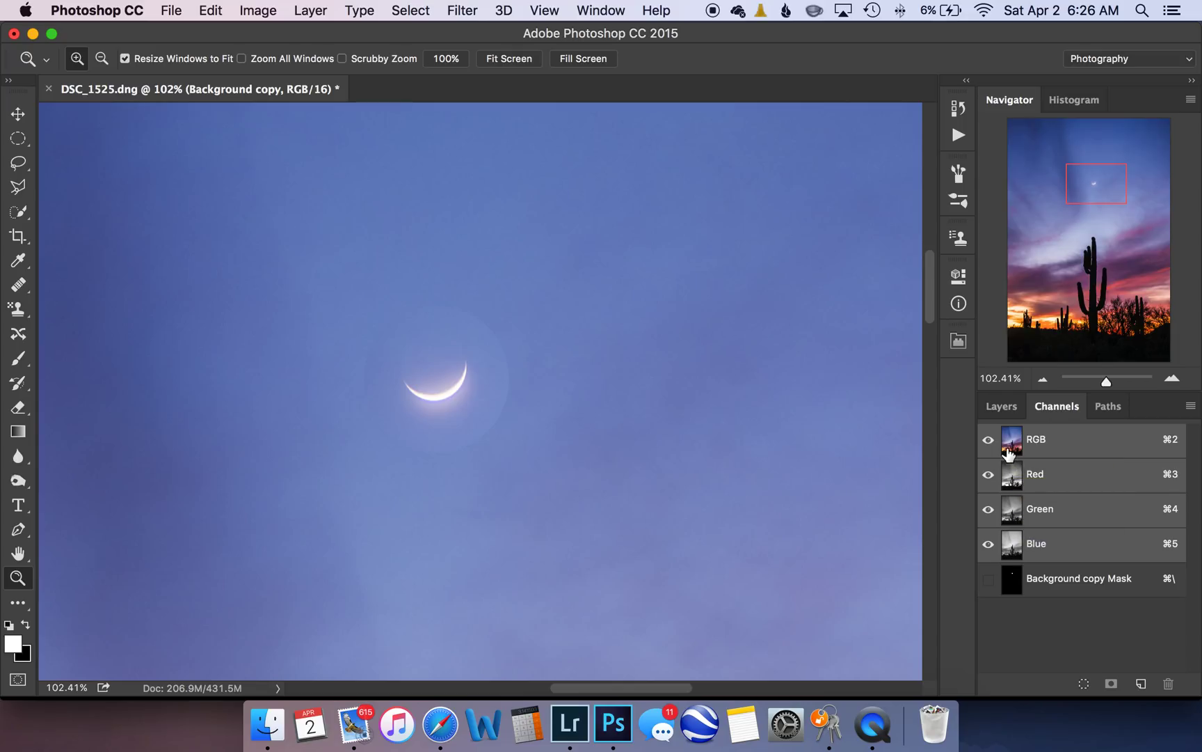
pyautogui.click(960, 108)
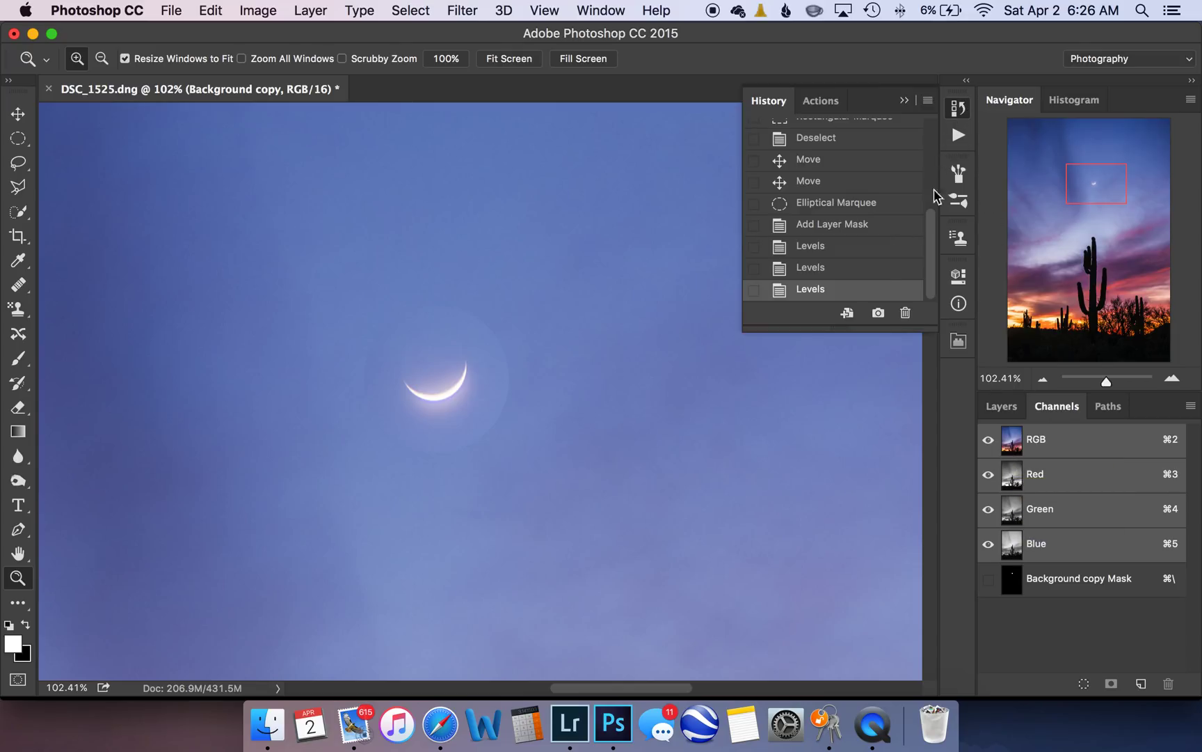
pyautogui.click(846, 224)
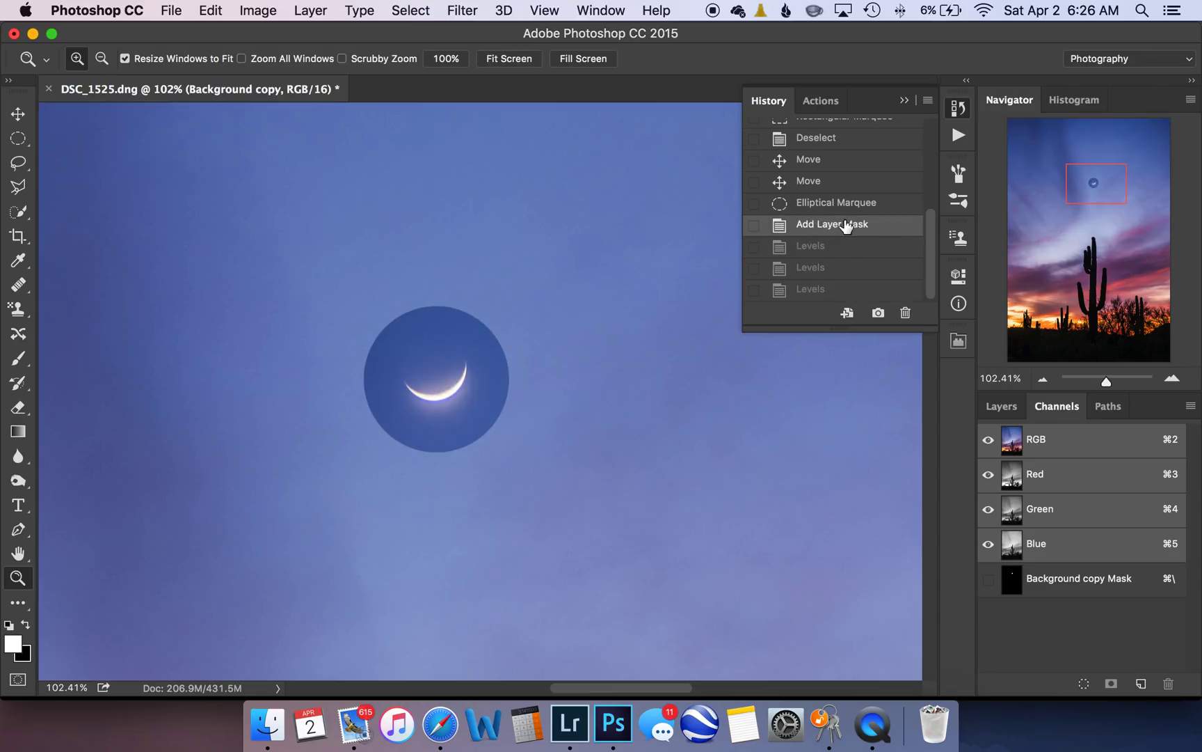
pyautogui.click(809, 289)
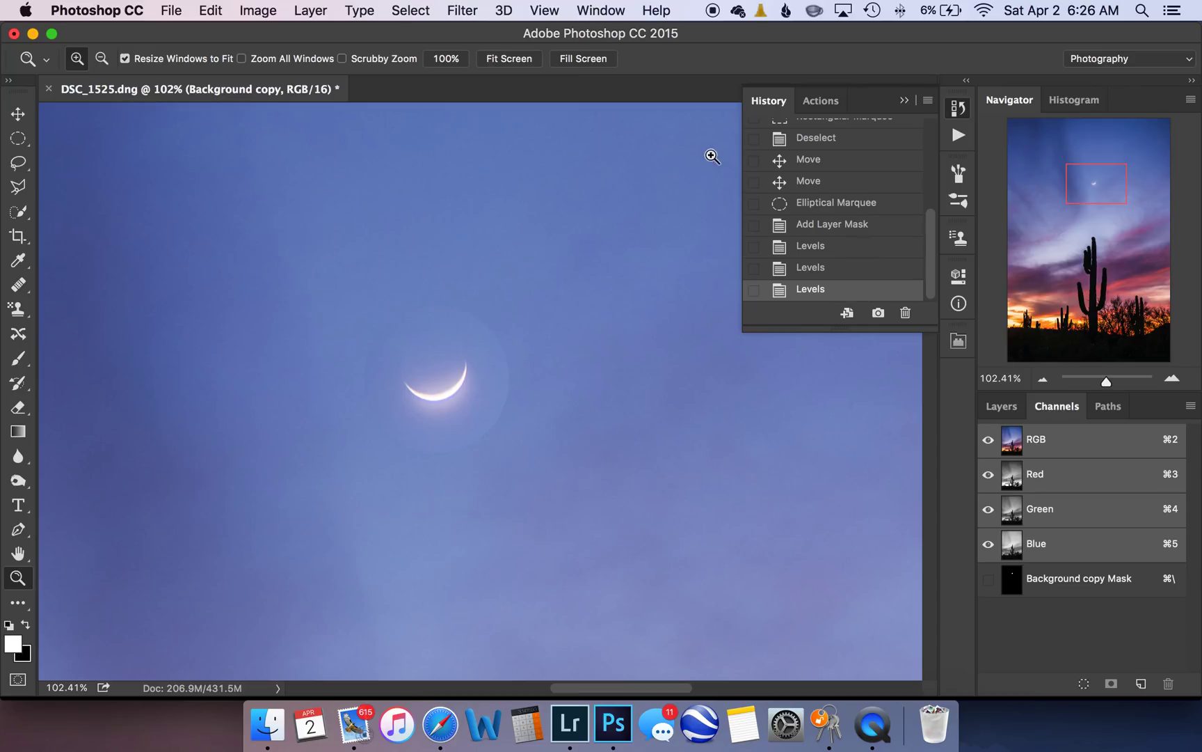
pyautogui.click(814, 230)
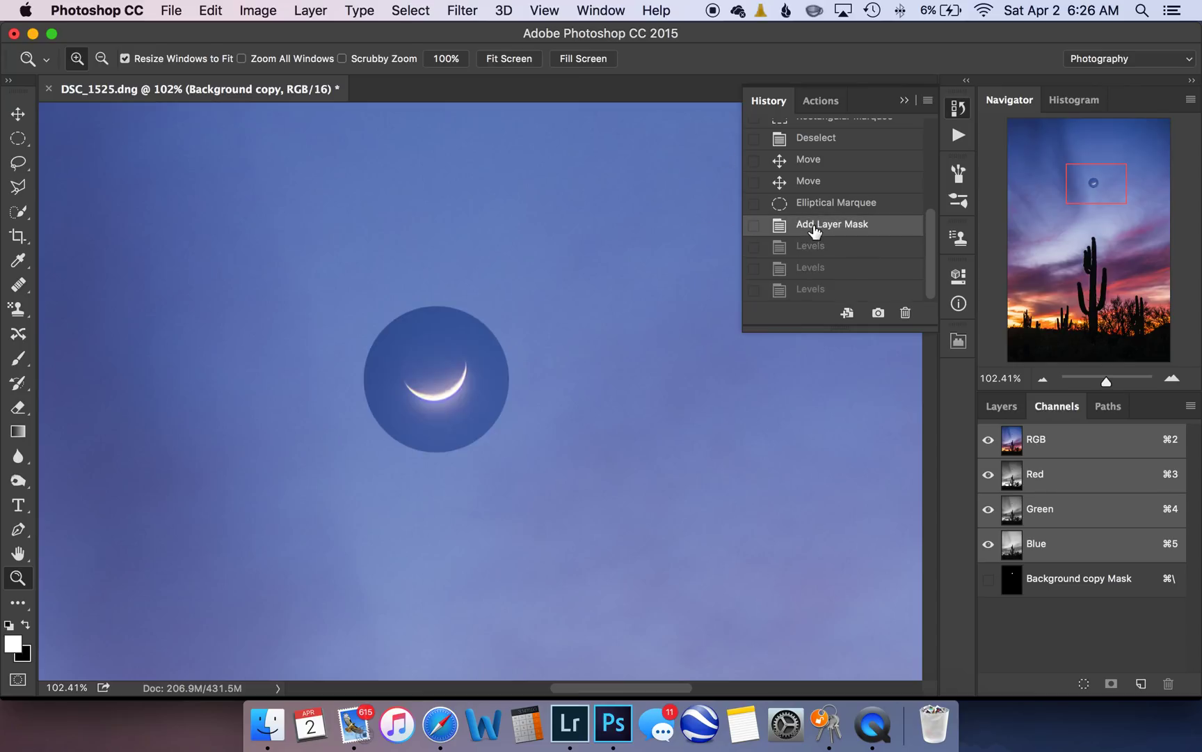
pyautogui.click(806, 292)
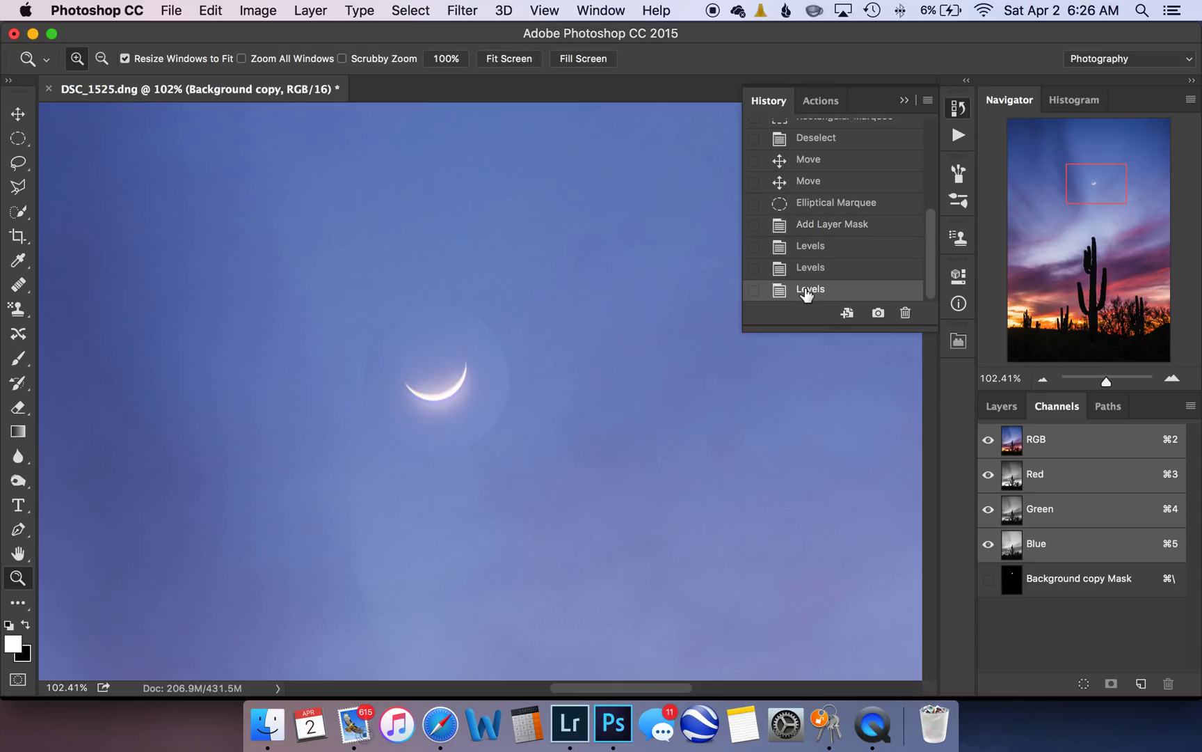
pyautogui.click(905, 101)
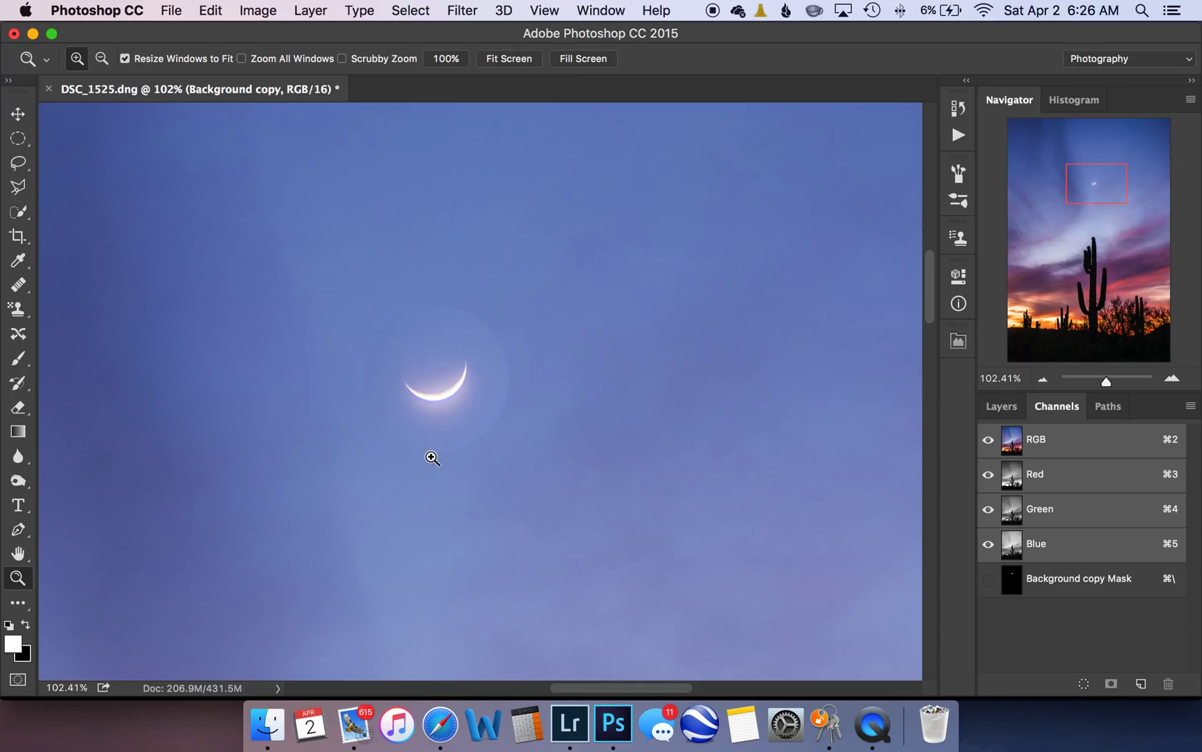
# - Open the Background copy mask's properties and set its Feather to 49.1 px
pyautogui.click(1002, 408)
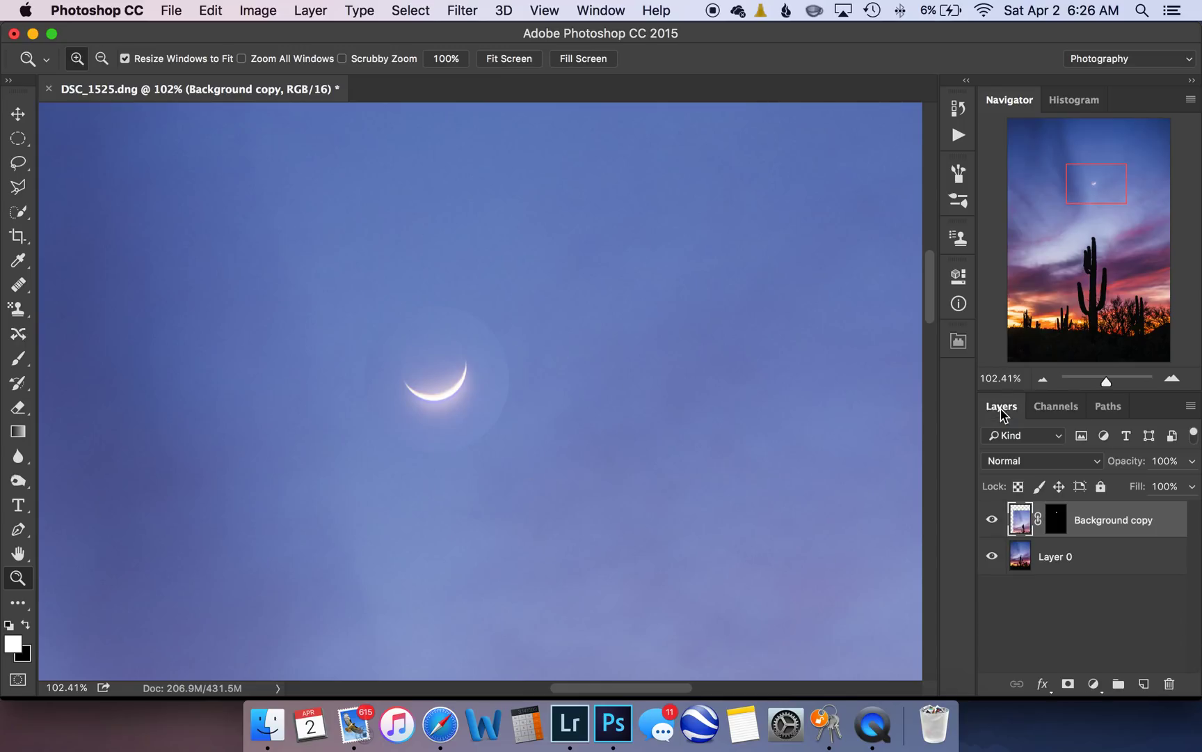
pyautogui.click(1064, 522)
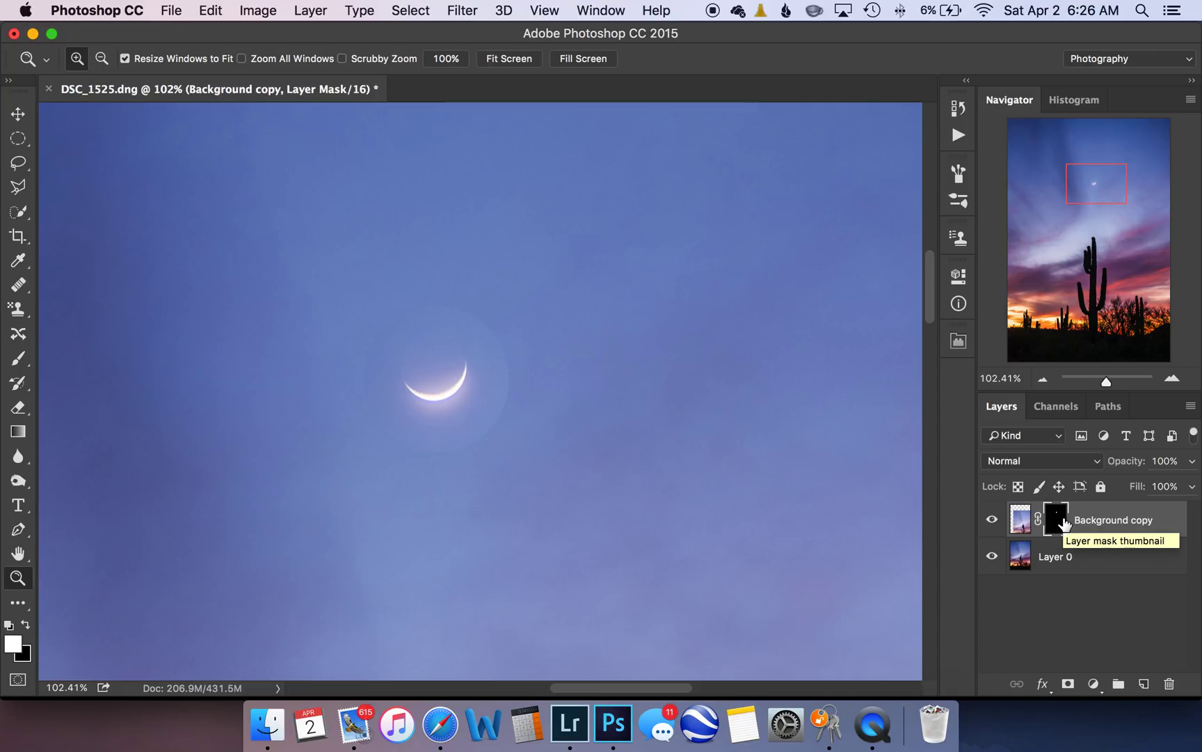
pyautogui.doubleClick(1064, 523)
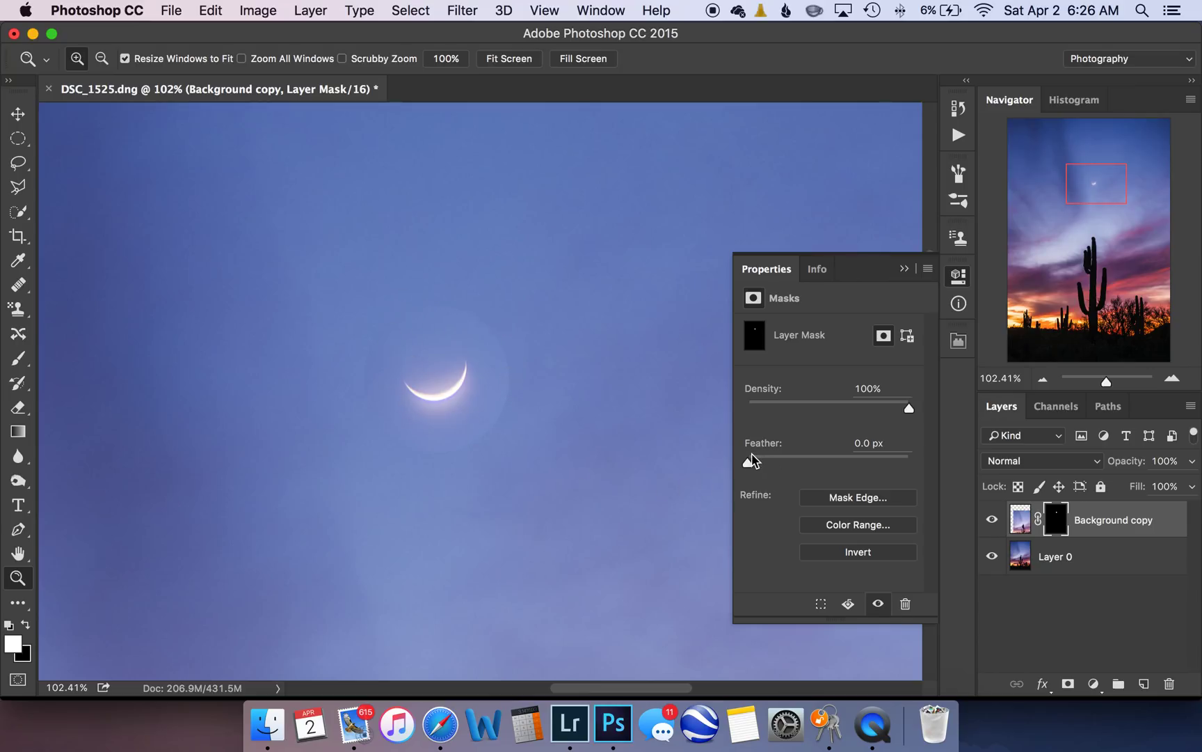
pyautogui.moveTo(752, 461); pyautogui.dragTo(787, 468)
pyautogui.hotkey('shift', 'Up')
pyautogui.hotkey('shift', 'Up')
pyautogui.hotkey('shift', 'Up')
pyautogui.hotkey('shift', 'Up')
pyautogui.hotkey('shift', 'Up')
pyautogui.hotkey('shift', 'Up')
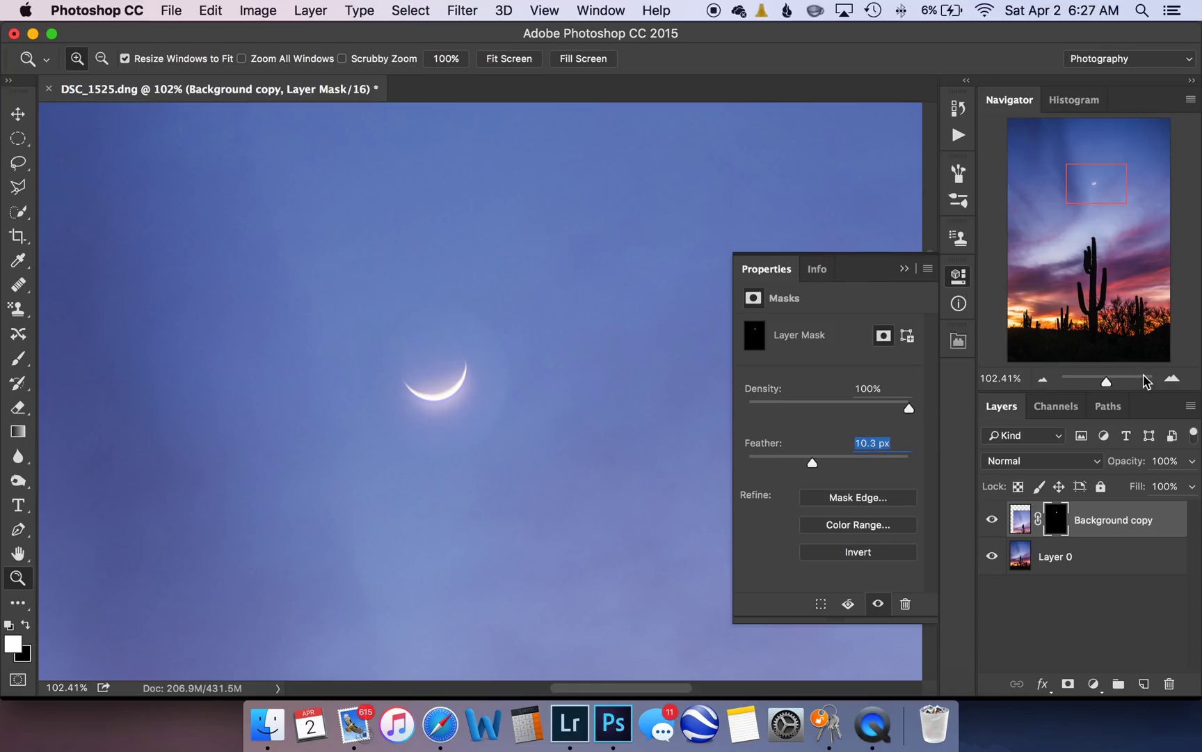
pyautogui.hotkey('shift', 'Up')
pyautogui.hotkey('shift', 'Up')
pyautogui.hotkey('shift', 'Up')
pyautogui.hotkey('shift', 'Up')
pyautogui.hotkey('shift', 'Up')
pyautogui.hotkey('shift', 'Up')
pyautogui.hotkey('shift', 'Up')
pyautogui.hotkey('shift', 'Up')
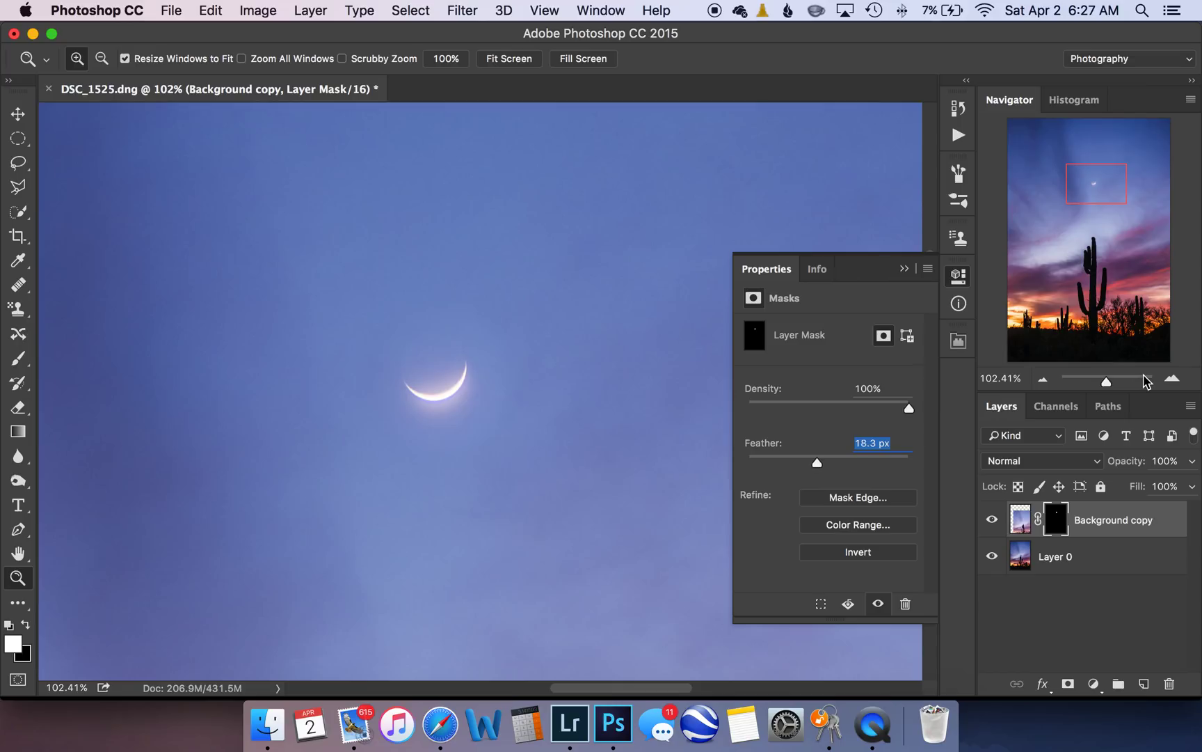
pyautogui.hotkey('shift', 'Up')
pyautogui.hotkey('shift', 'Up')
pyautogui.hotkey('shift', 'Up')
pyautogui.hotkey('shift', 'Up')
pyautogui.hotkey('shift', 'Up')
pyautogui.hotkey('shift', 'Up')
pyautogui.hotkey('shift', 'Up')
pyautogui.hotkey('shift', 'Up')
pyautogui.press('Up')
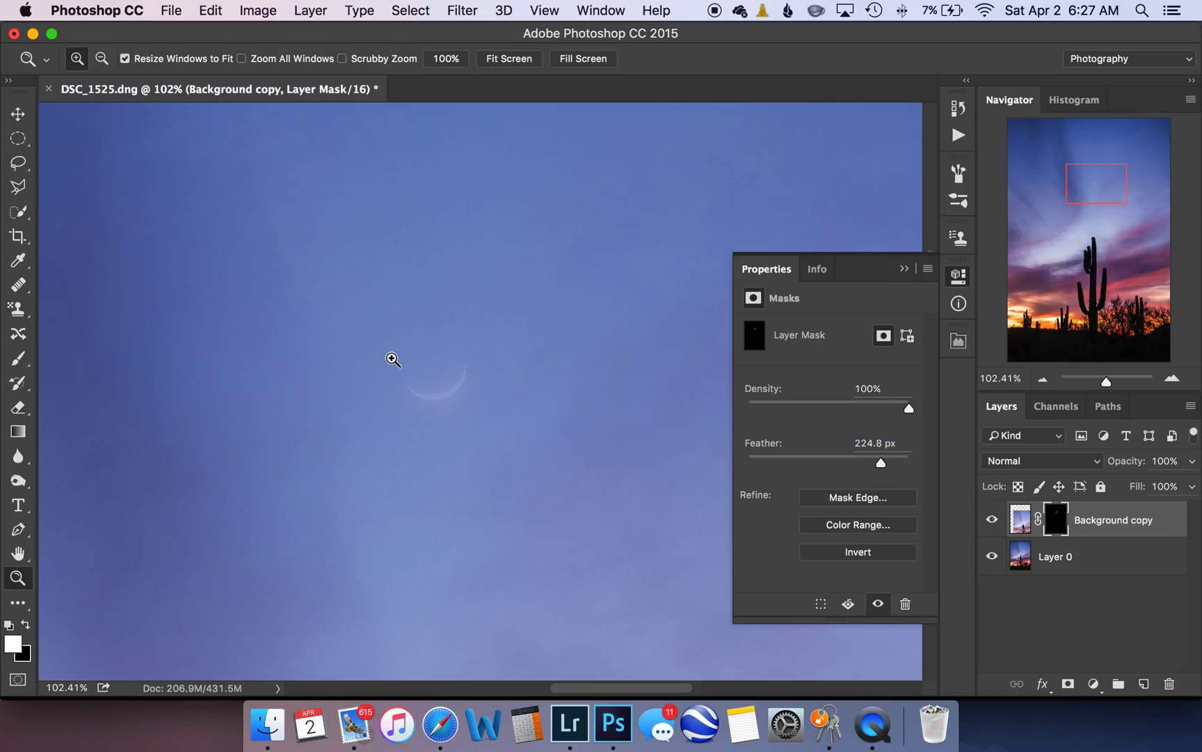
pyautogui.click(835, 461)
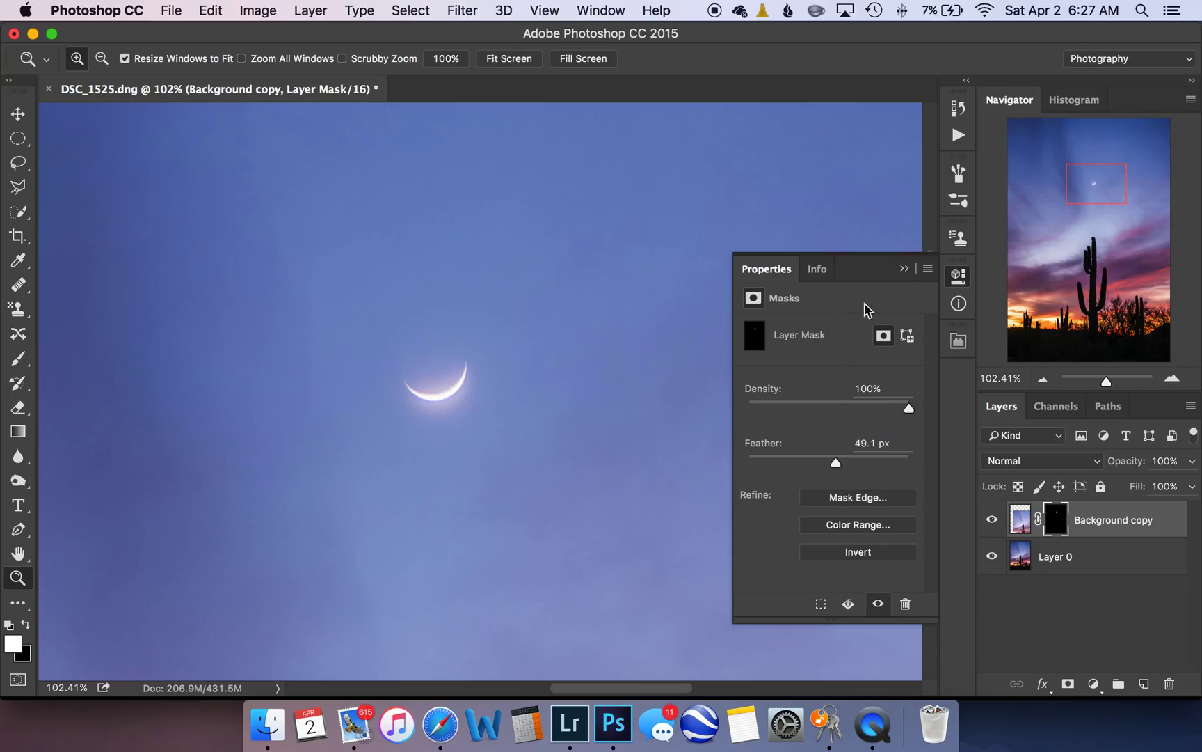
# - Collapse the Properties panel and fit the whole photo on screen
pyautogui.click(909, 270)
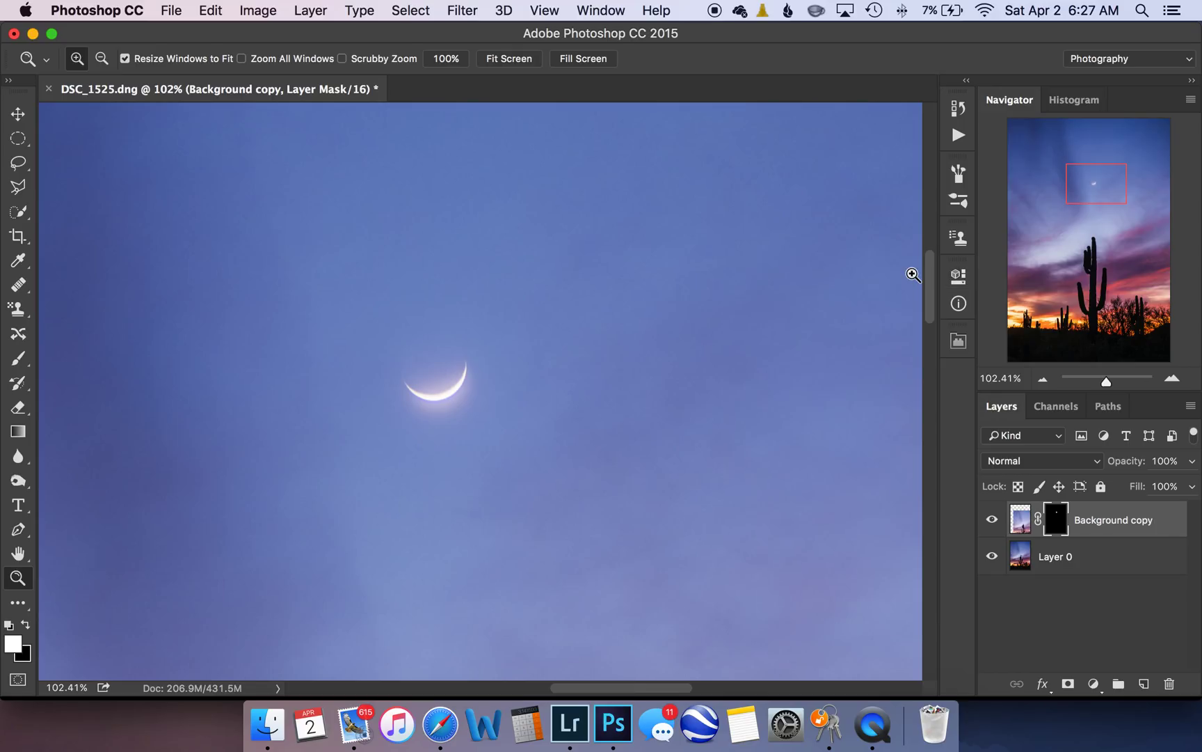
pyautogui.rightClick(419, 383)
pyautogui.click(473, 393)
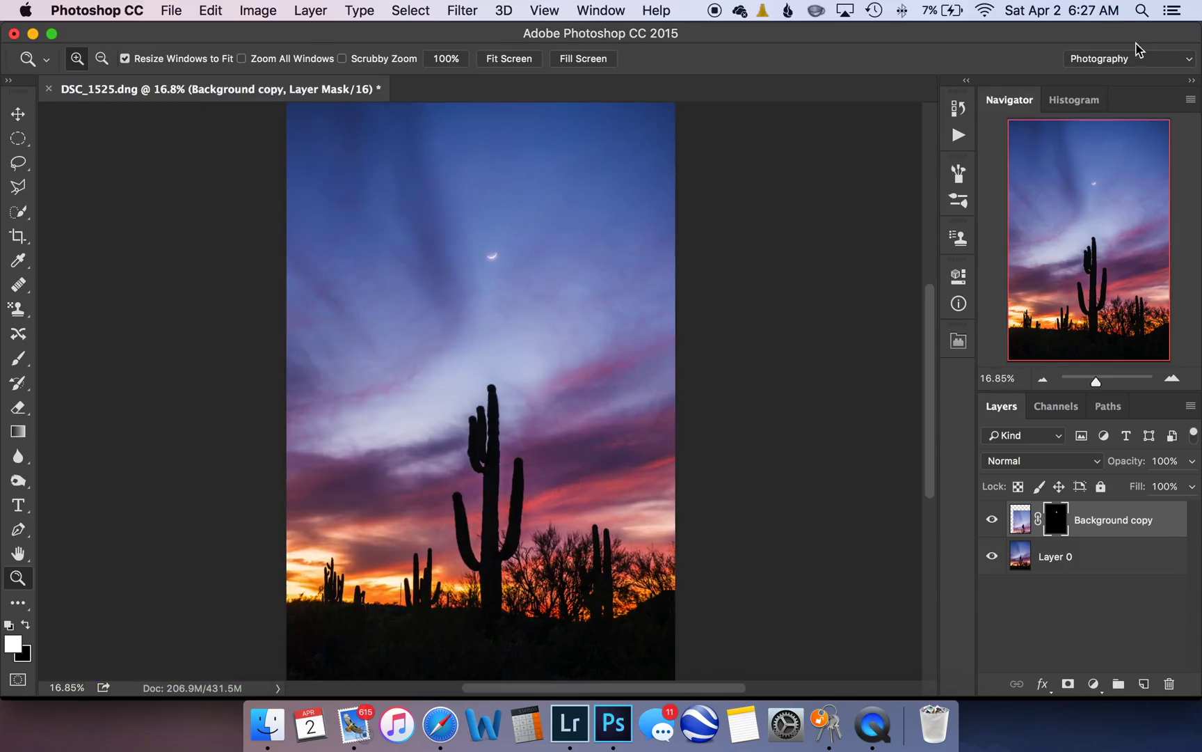
pyautogui.click(959, 108)
pyautogui.scroll(10, 854, 207)
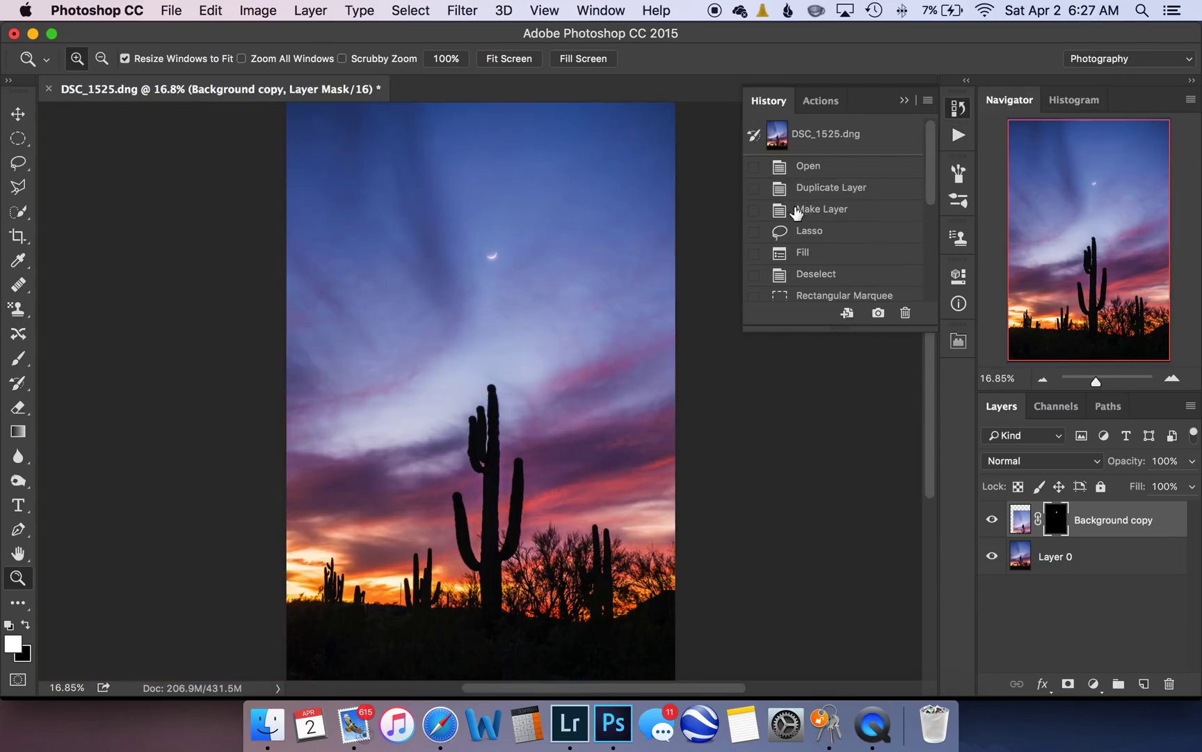
pyautogui.click(786, 141)
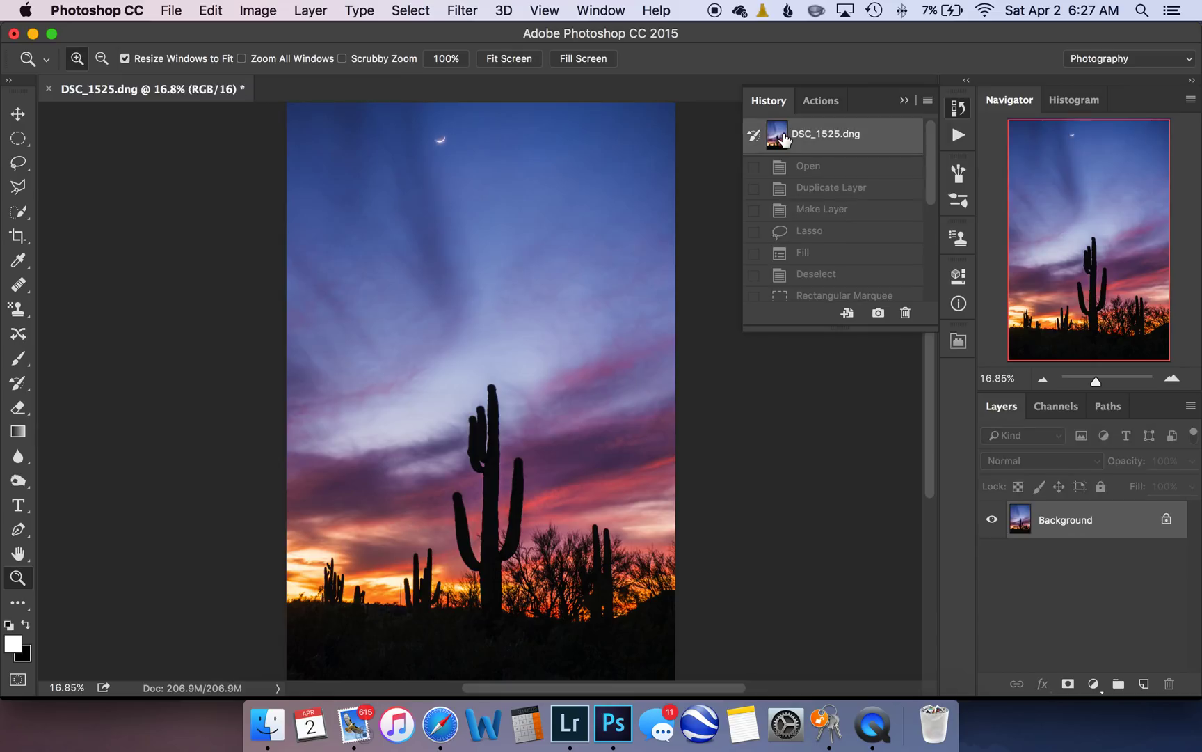
pyautogui.scroll(-10, 815, 193)
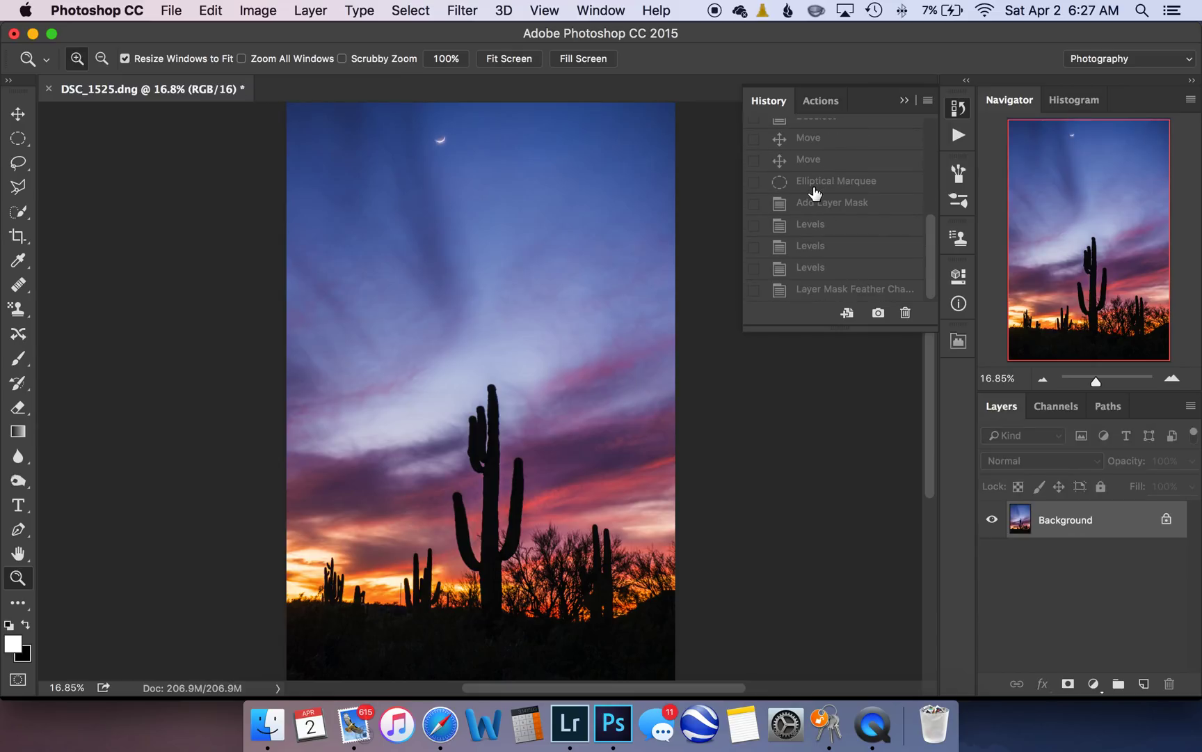
pyautogui.click(794, 291)
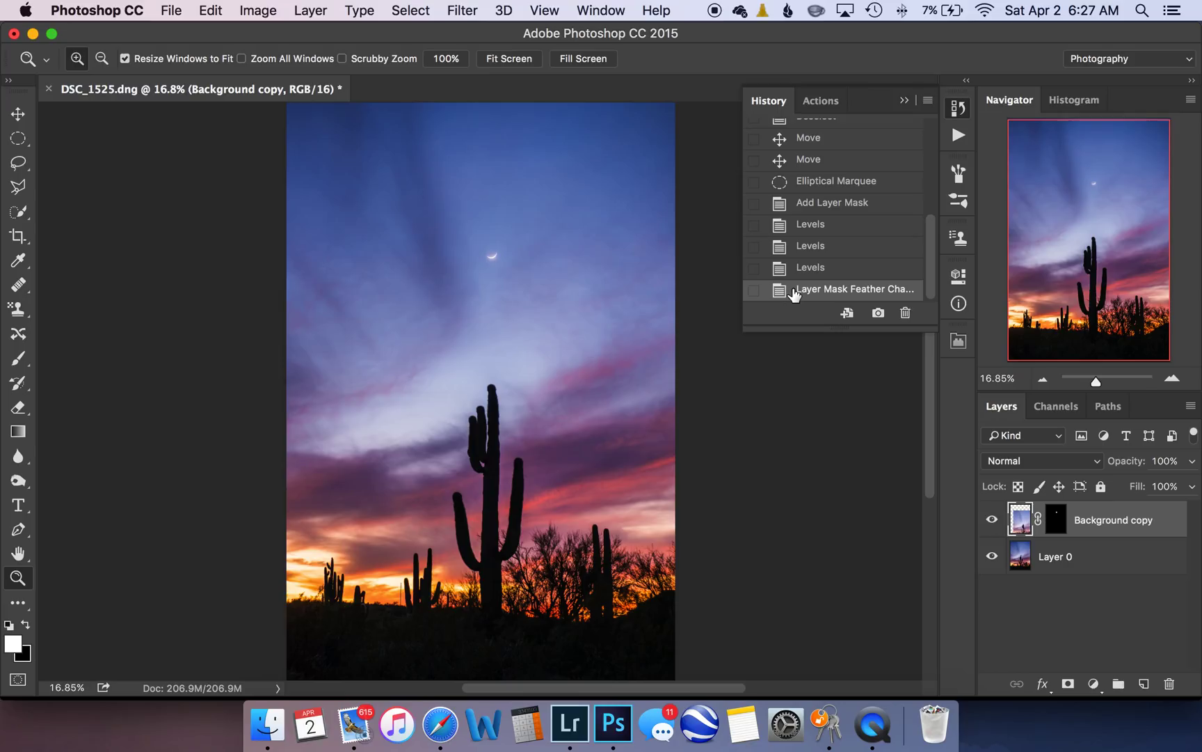
pyautogui.click(904, 100)
pyautogui.click(1099, 600)
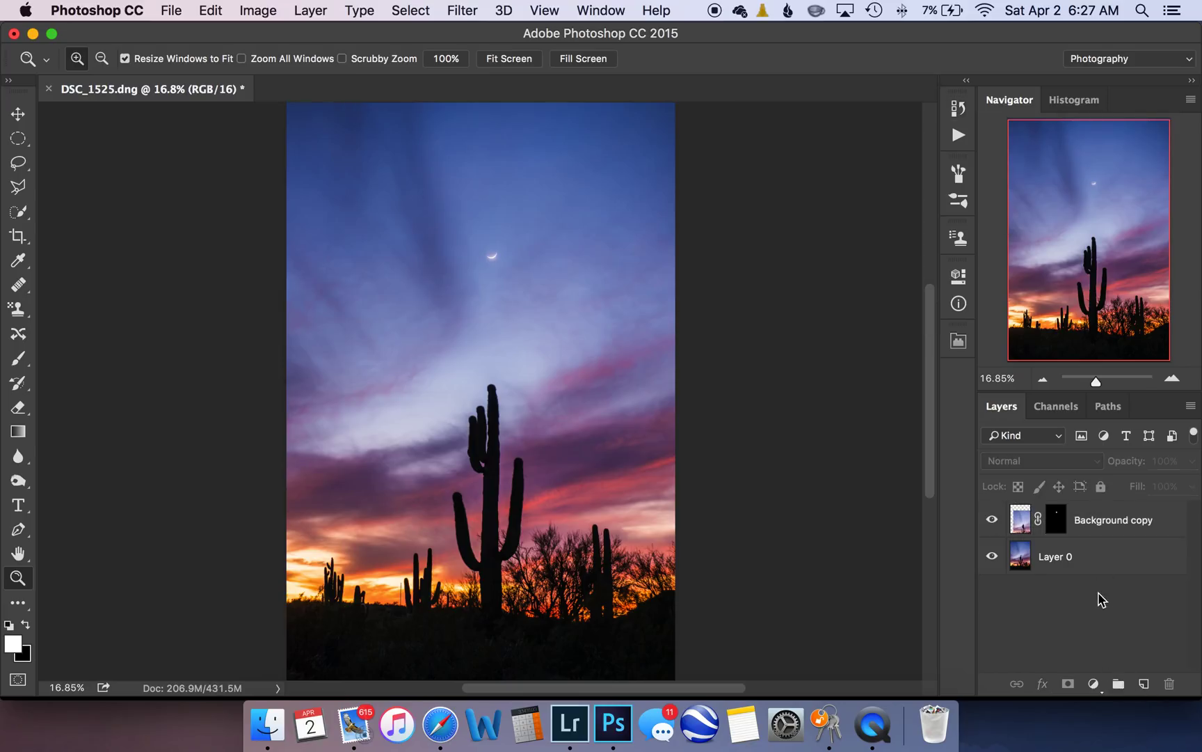
pyautogui.click(1019, 521)
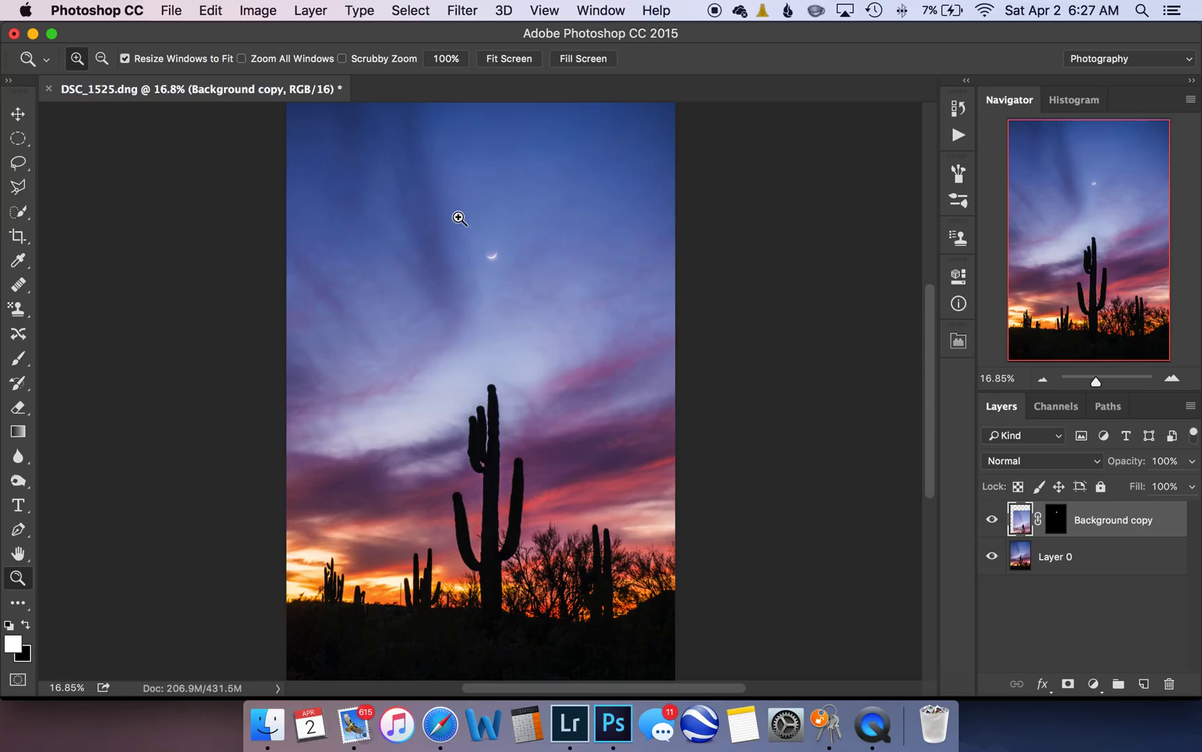
# - With the Move tool, drag the Background copy moon patch slightly lower
pyautogui.press('v')
pyautogui.moveTo(520, 294)
pyautogui.mouseDown()
pyautogui.moveTo(505, 295)
pyautogui.moveTo(516, 282)
pyautogui.mouseUp()
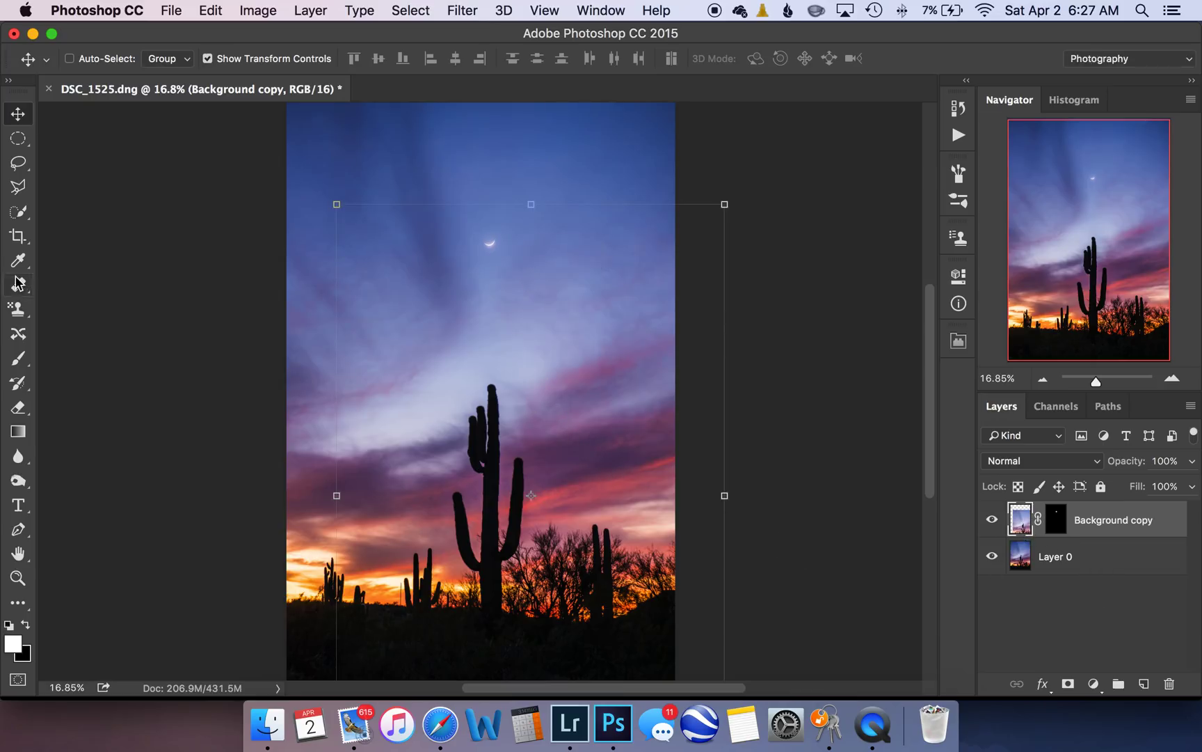
pyautogui.moveTo(494, 346); pyautogui.dragTo(495, 317)
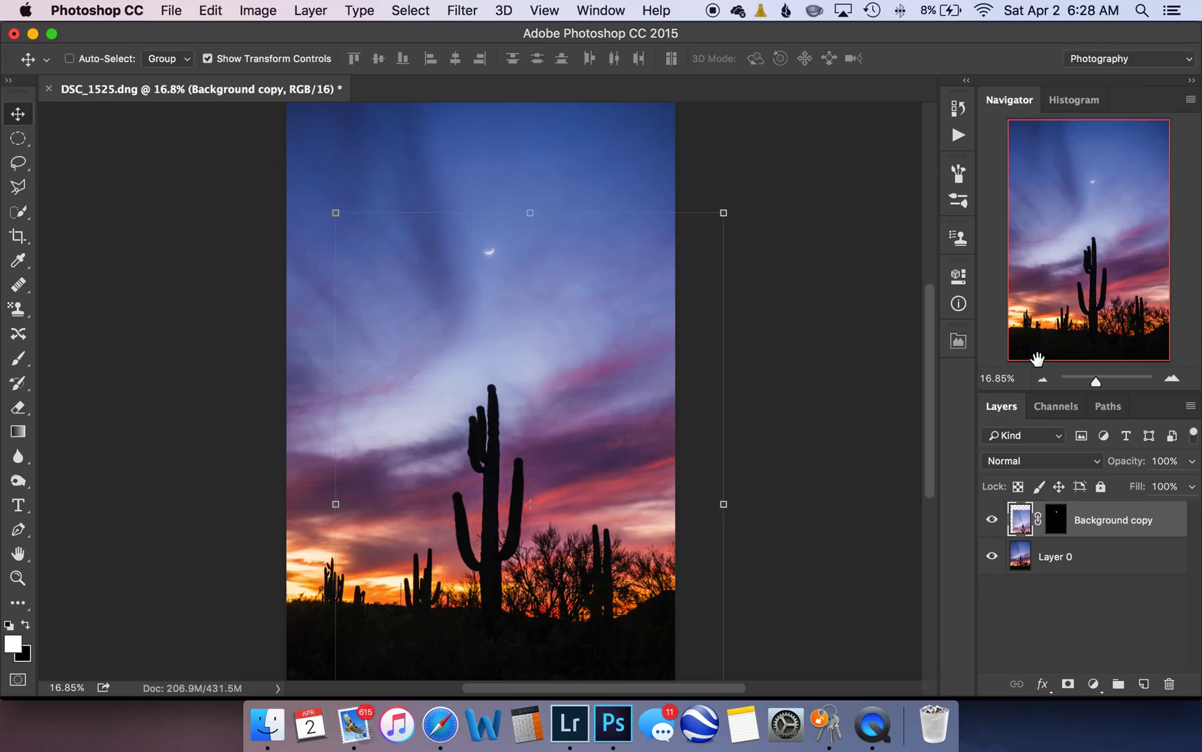
pyautogui.click(1057, 407)
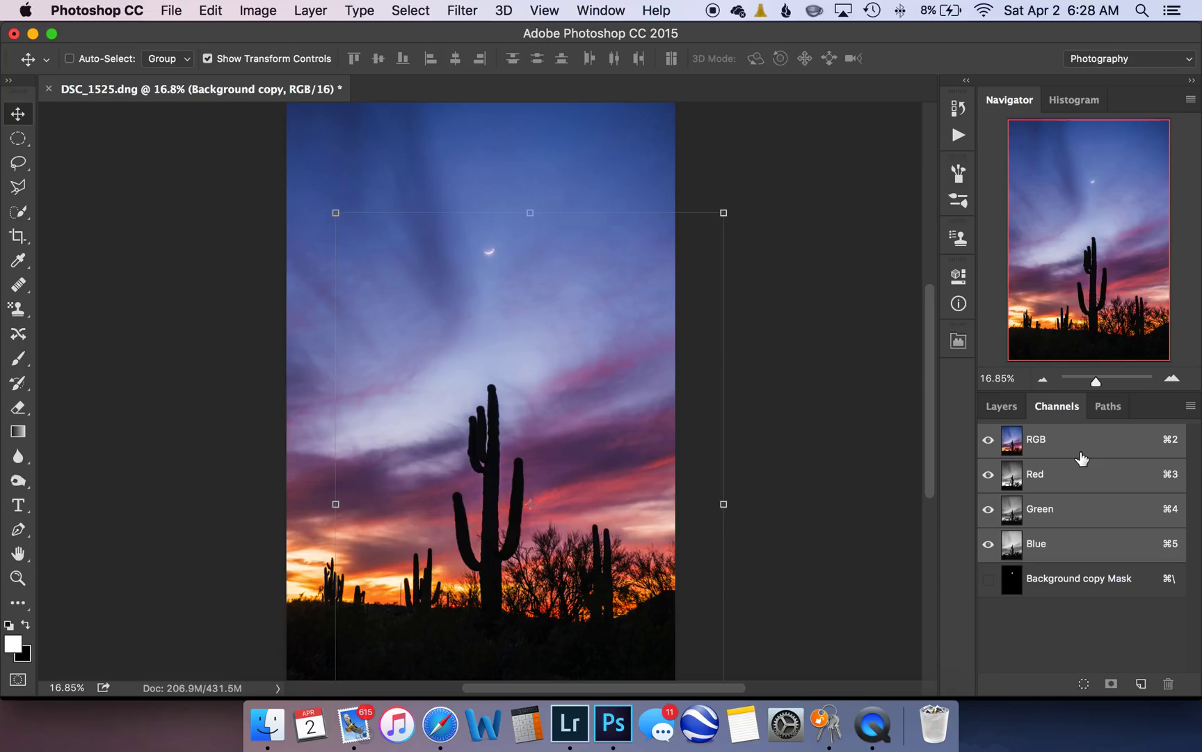
pyautogui.click(1002, 406)
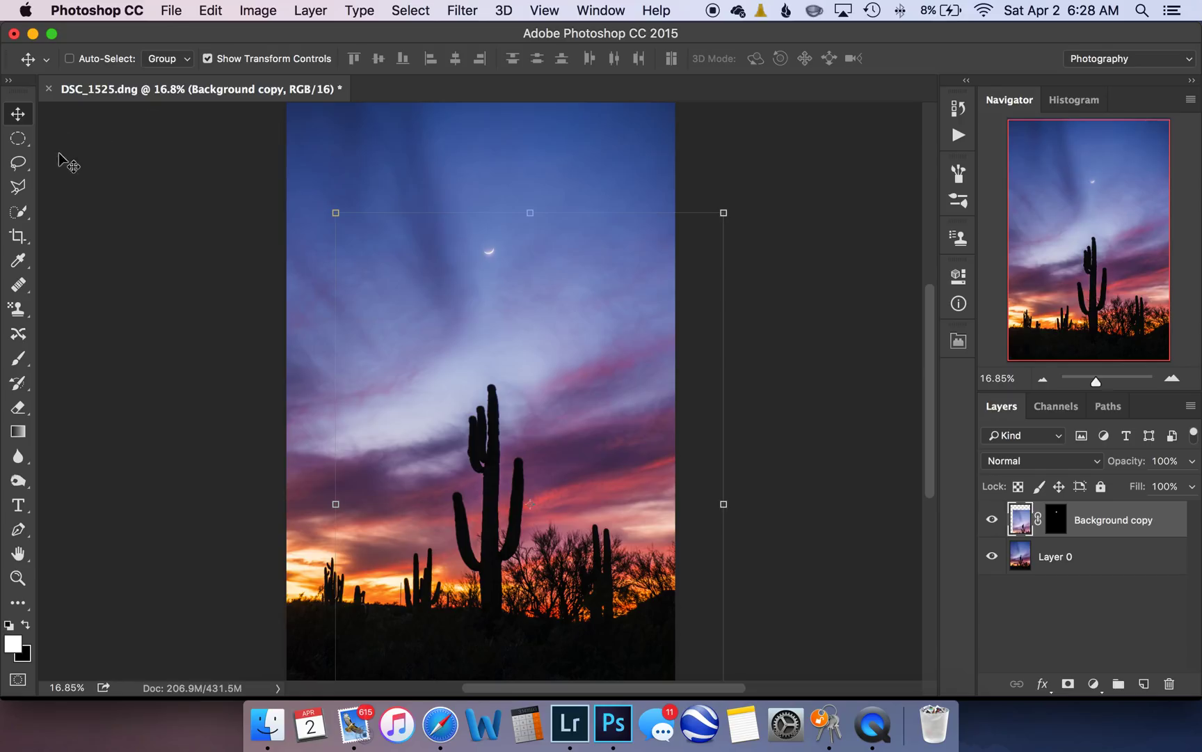
# - Zoom in on the moon to check its placement, then fit the photo on screen
pyautogui.click(24, 145)
pyautogui.press('z')
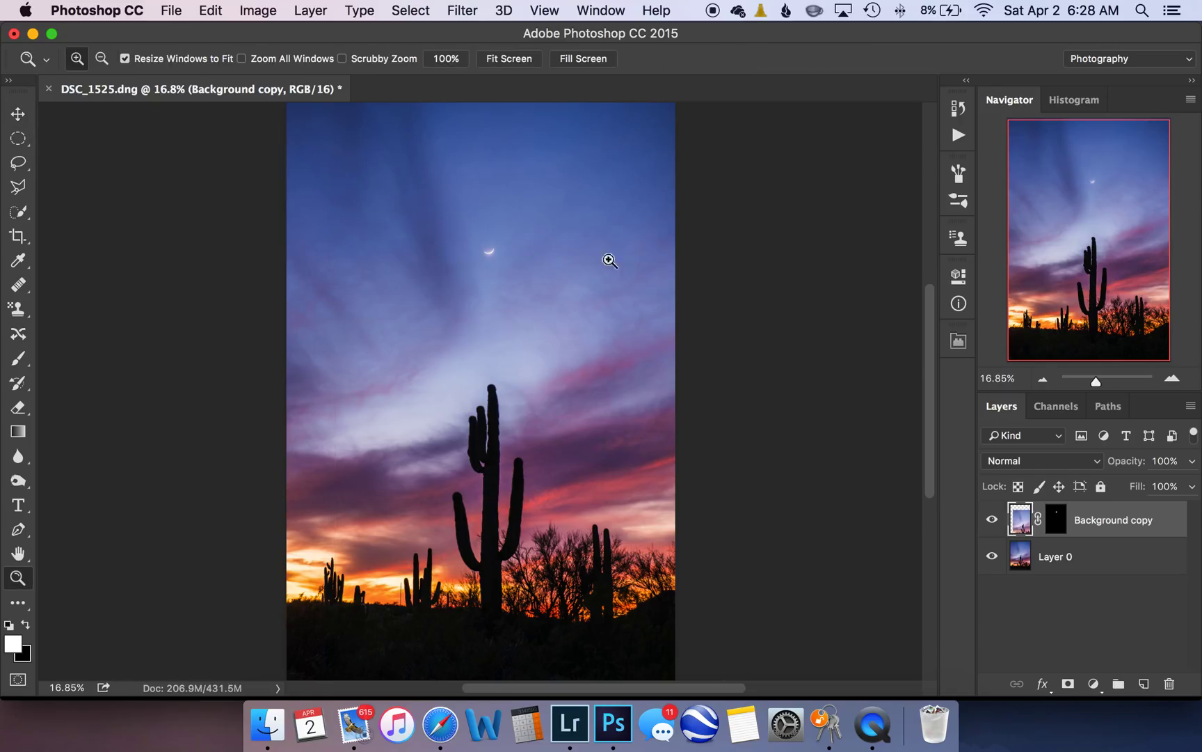
pyautogui.moveTo(441, 204); pyautogui.dragTo(590, 322)
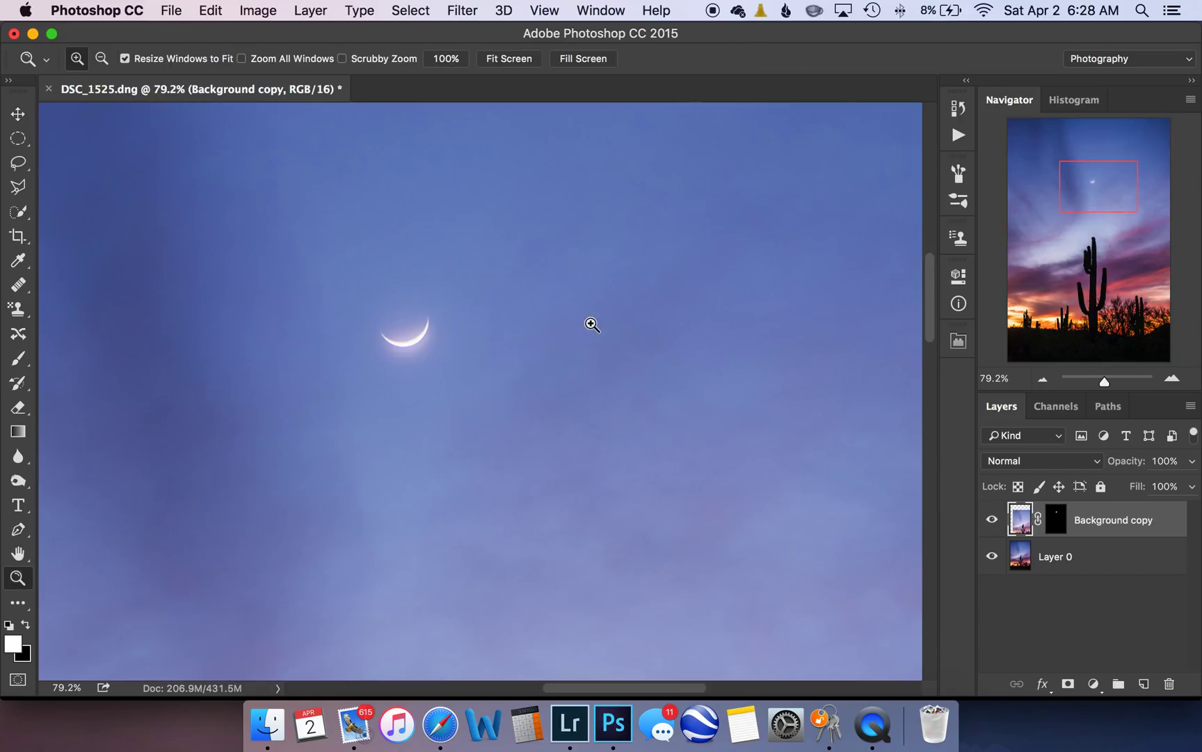
pyautogui.rightClick(590, 321)
pyautogui.click(618, 330)
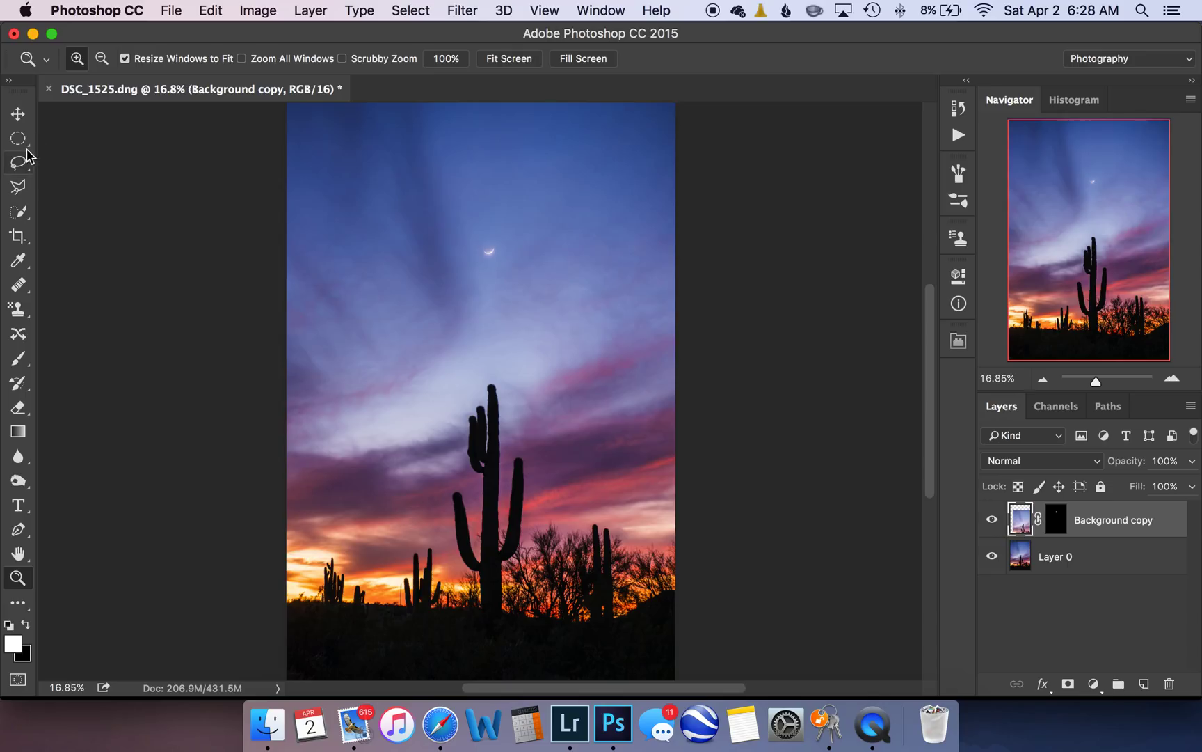
pyautogui.click(24, 238)
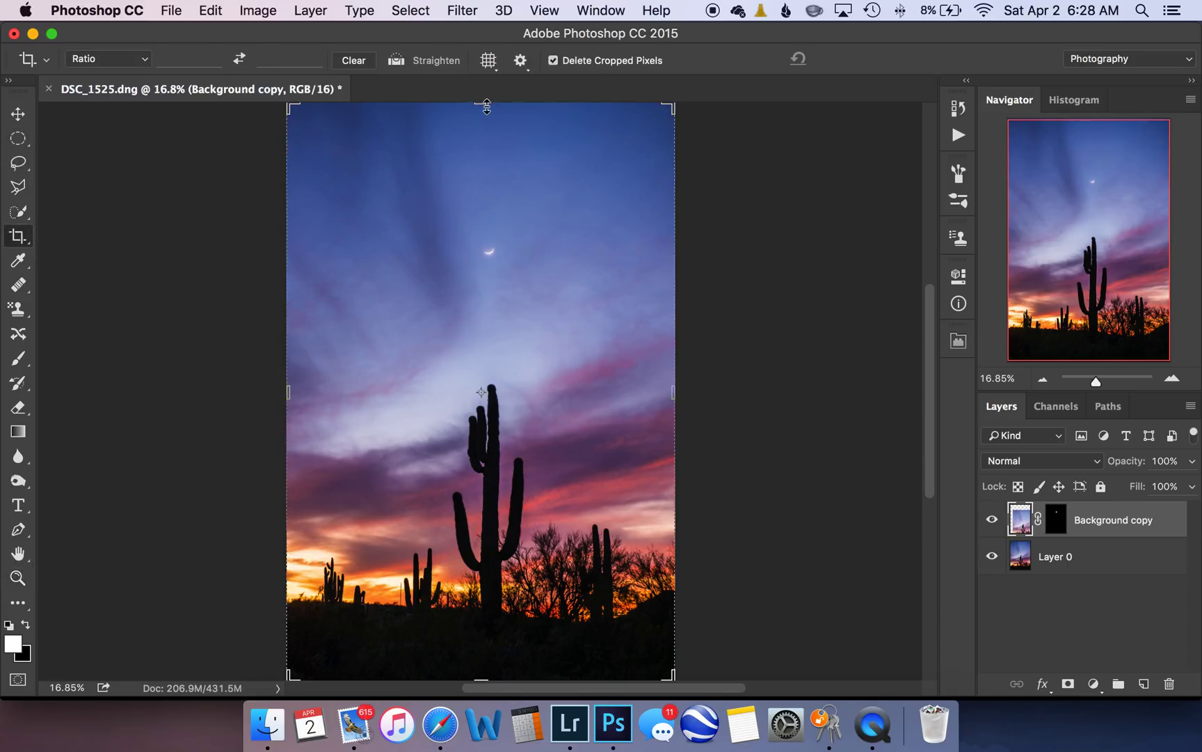
# - Pull the top edge and top-left and top-right crop corners inward, then commit the crop
pyautogui.moveTo(487, 106); pyautogui.dragTo(490, 103)
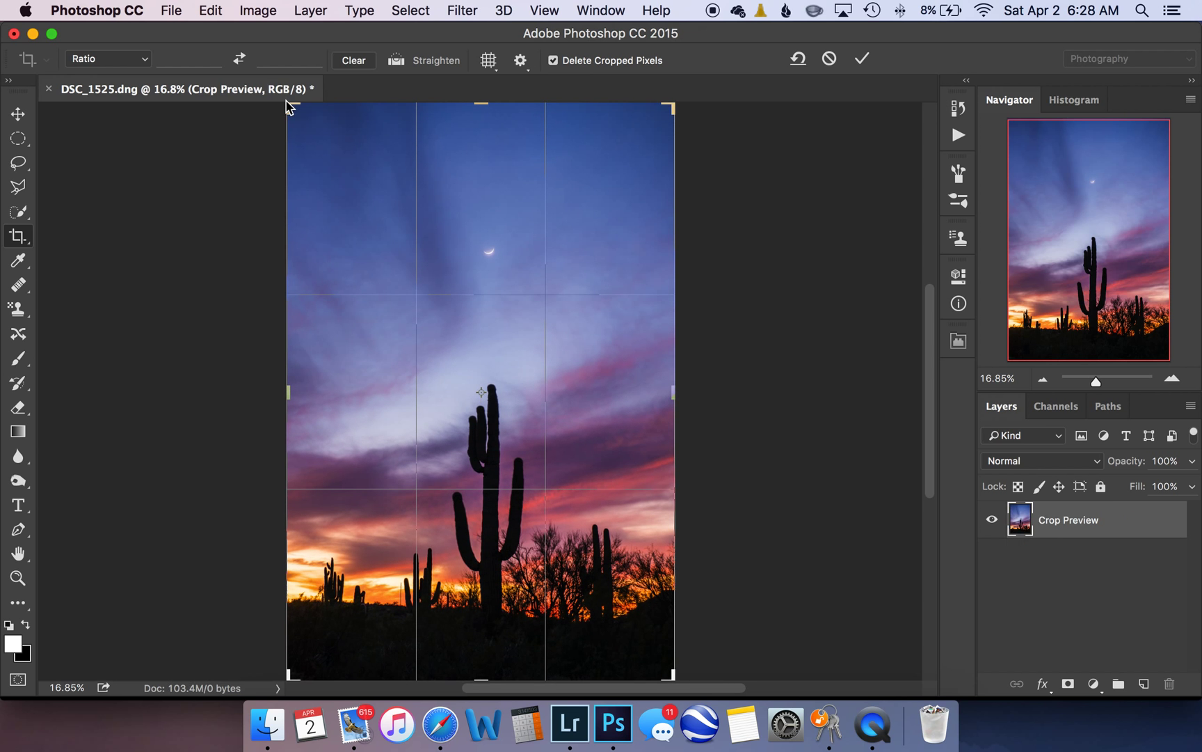
pyautogui.moveTo(287, 101)
pyautogui.mouseDown()
pyautogui.moveTo(307, 137)
pyautogui.moveTo(292, 106)
pyautogui.mouseUp()
pyautogui.moveTo(480, 105)
pyautogui.mouseDown()
pyautogui.moveTo(486, 131)
pyautogui.moveTo(480, 114)
pyautogui.mouseUp()
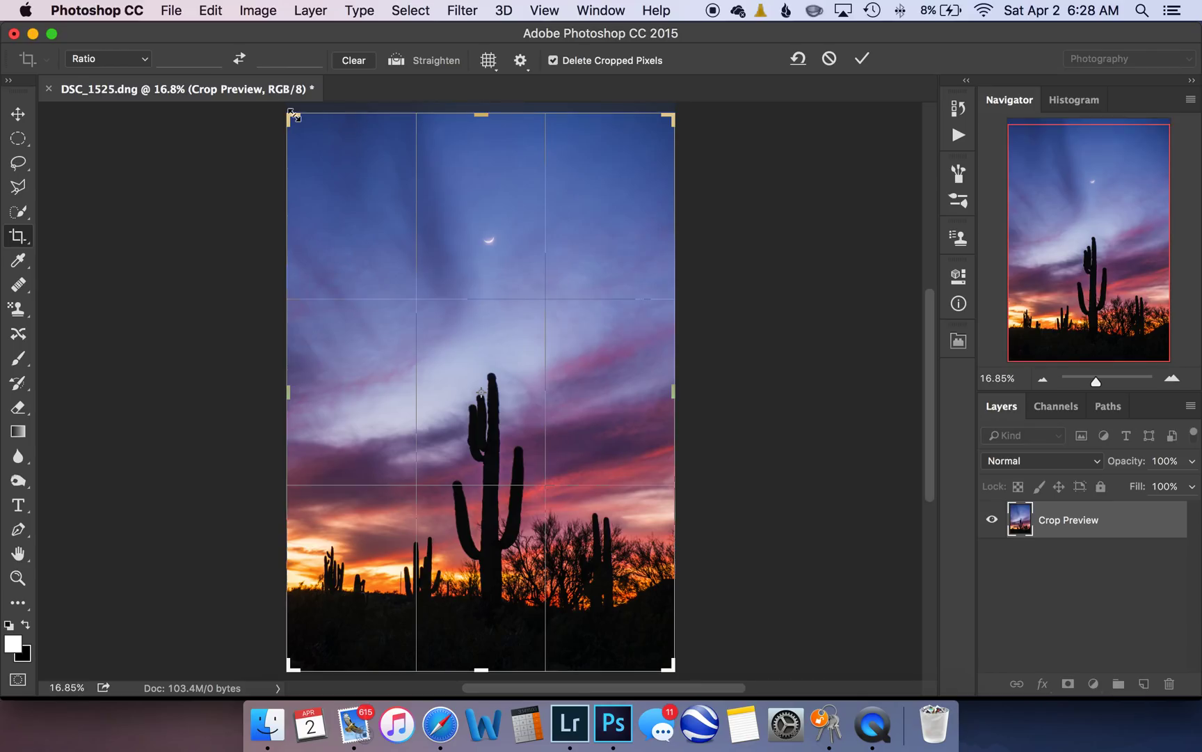
pyautogui.moveTo(293, 116); pyautogui.dragTo(312, 146)
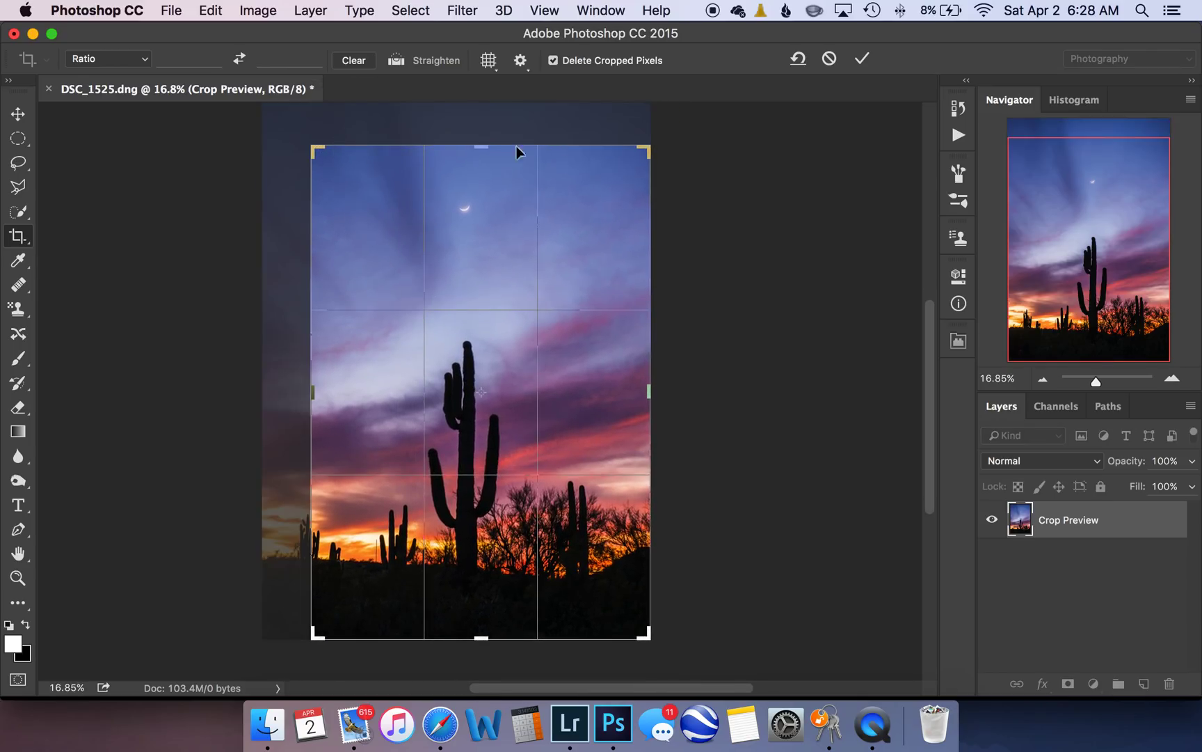
pyautogui.moveTo(647, 149); pyautogui.dragTo(626, 158)
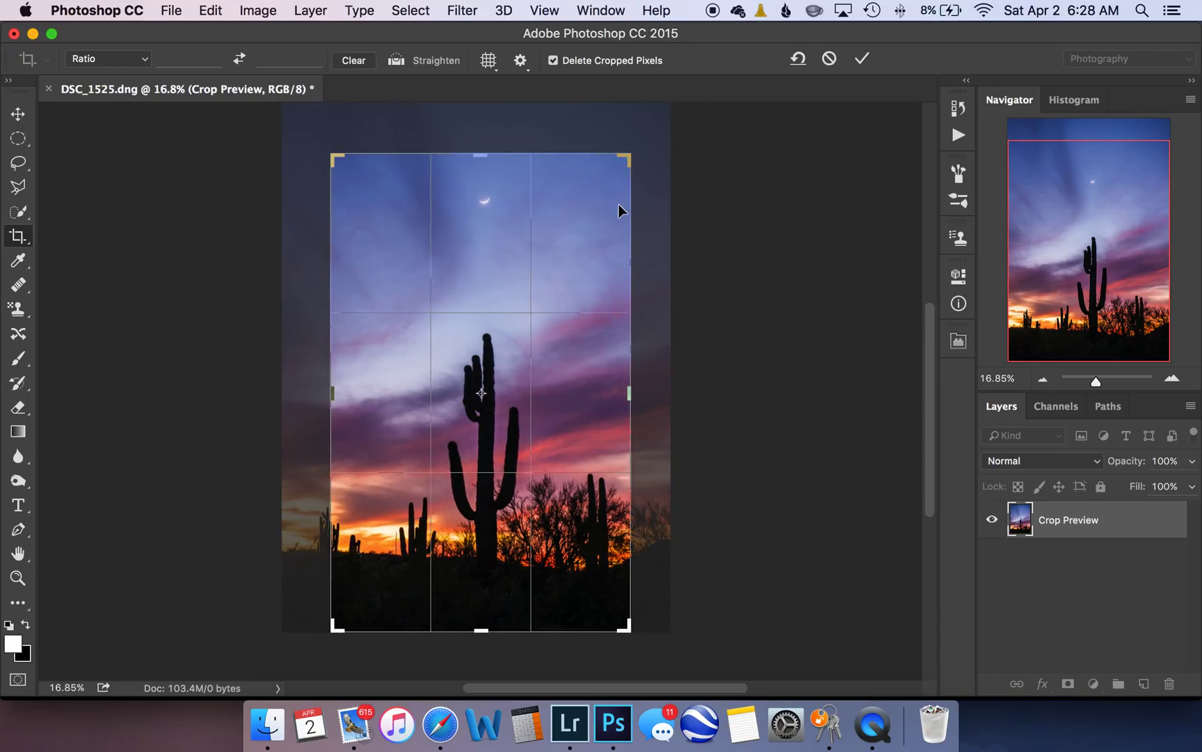
pyautogui.press('h')
pyautogui.press('Return')
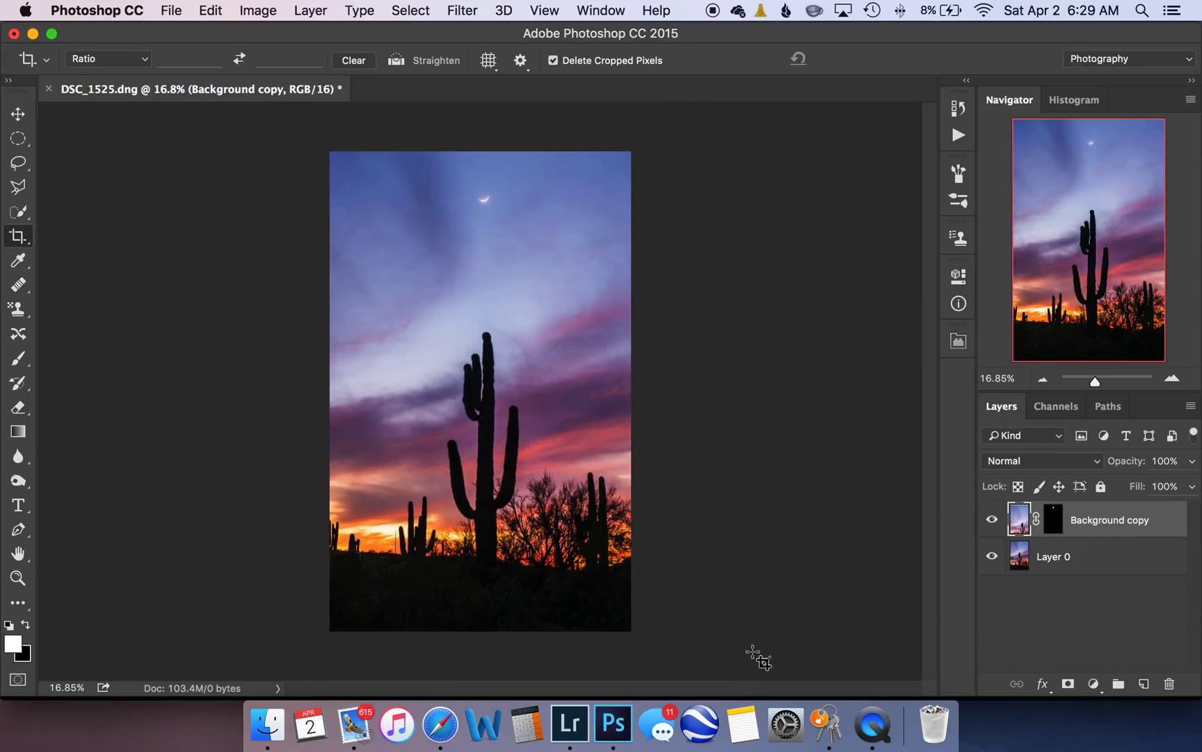